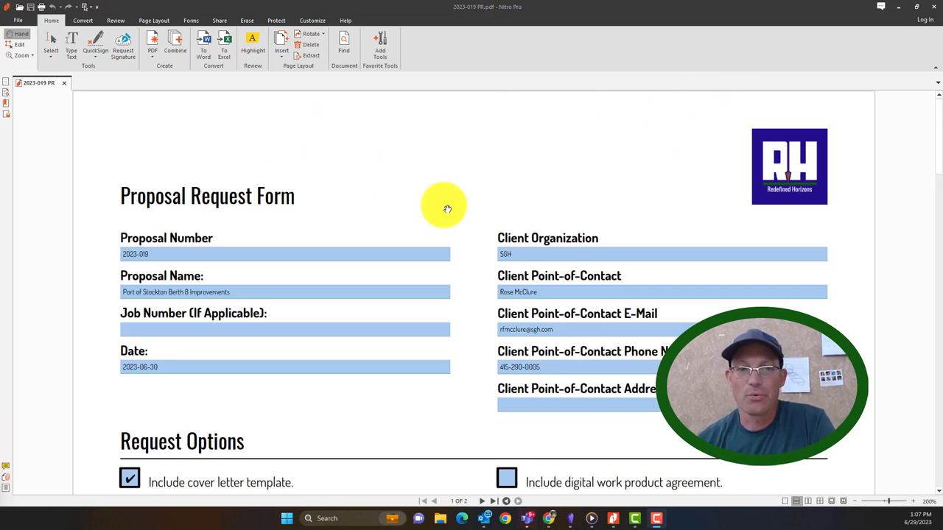
scroll(447, 209, down, 3)
scroll(447, 210, down, 3)
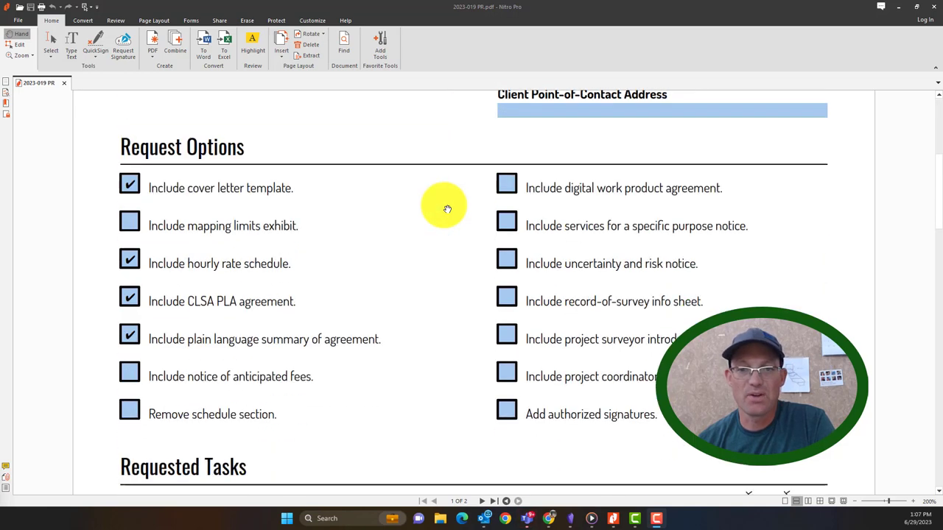
scroll(447, 209, down, 2)
scroll(447, 209, up, 3)
scroll(447, 209, up, 4)
scroll(447, 209, up, 2)
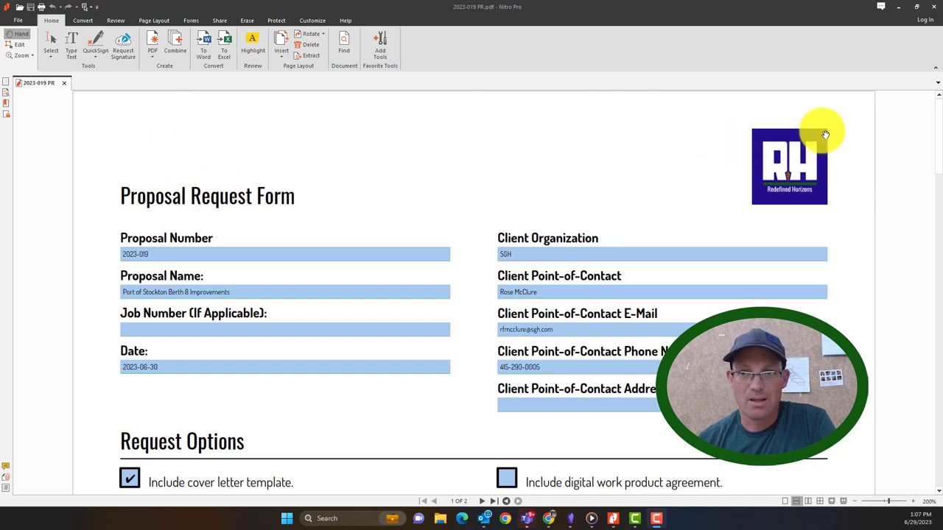
scroll(260, 177, down, 1)
scroll(259, 177, down, 1)
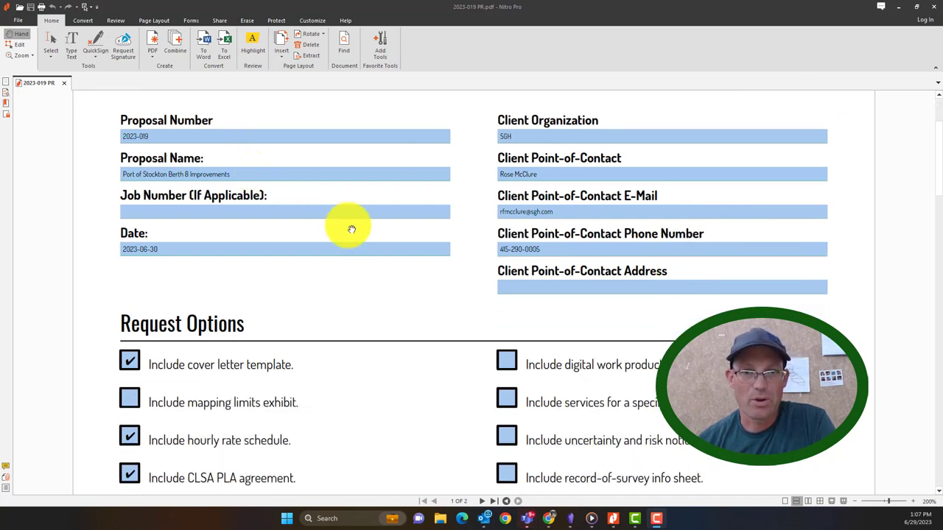
scroll(352, 229, up, 2)
scroll(352, 229, down, 1)
scroll(351, 229, down, 3)
scroll(352, 229, down, 2)
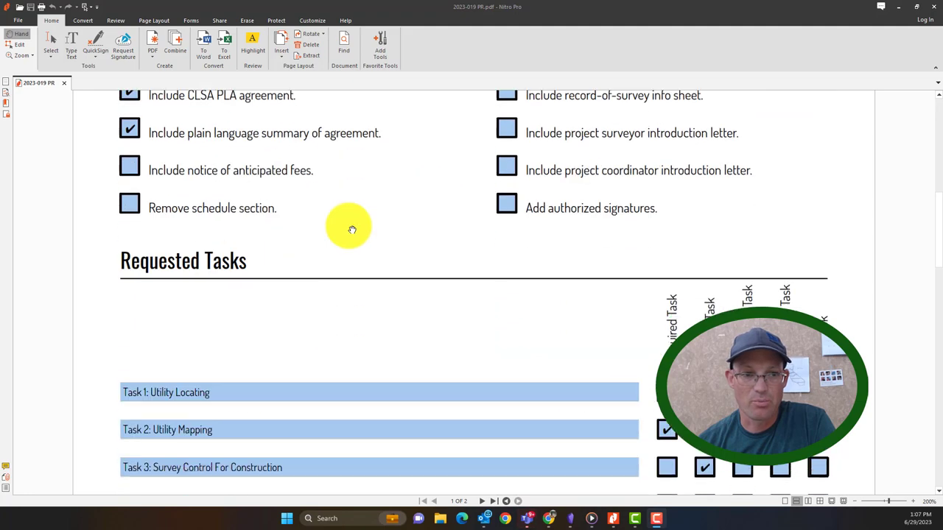
scroll(352, 229, down, 2)
scroll(351, 229, up, 1)
scroll(352, 232, up, 2)
scroll(352, 233, up, 3)
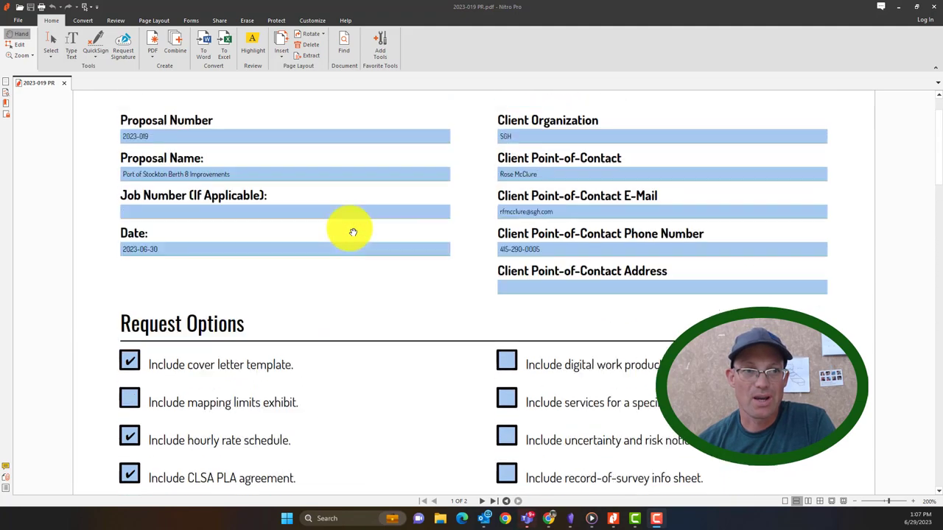
scroll(352, 232, up, 2)
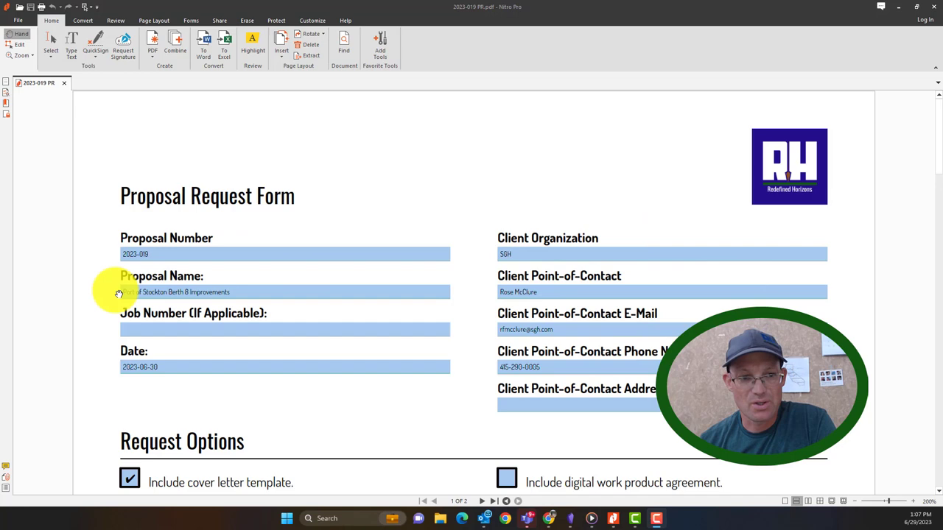
scroll(218, 352, down, 3)
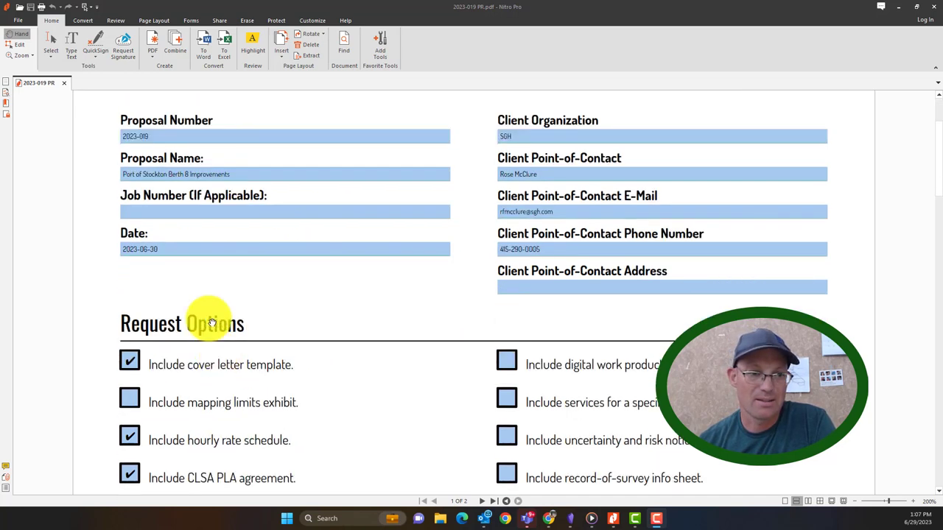
scroll(316, 327, down, 2)
scroll(321, 332, down, 2)
scroll(321, 331, down, 1)
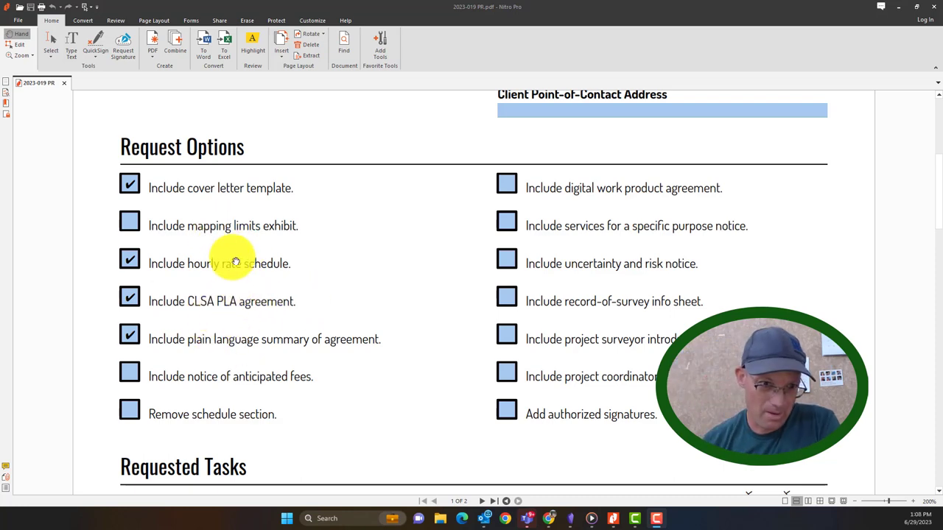
scroll(353, 302, down, 3)
scroll(353, 302, down, 3)
scroll(354, 302, down, 3)
scroll(354, 301, down, 3)
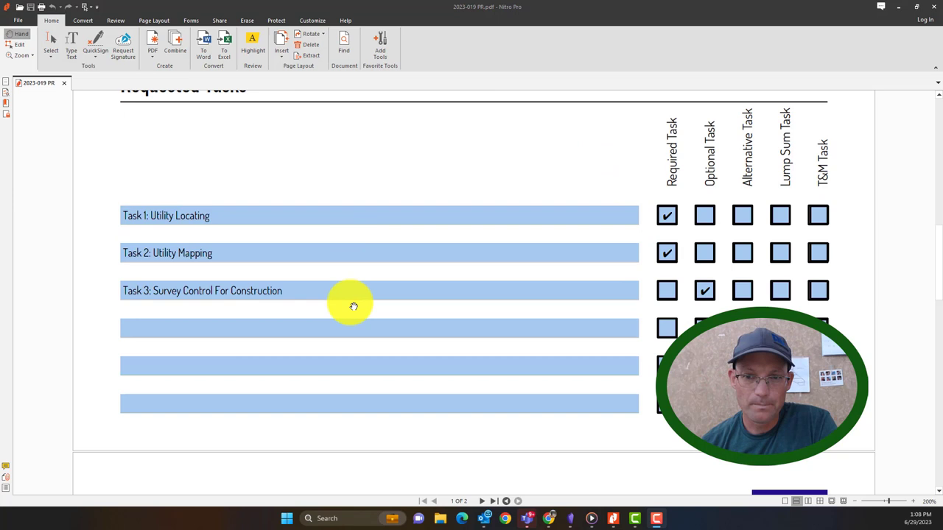
scroll(429, 307, up, 1)
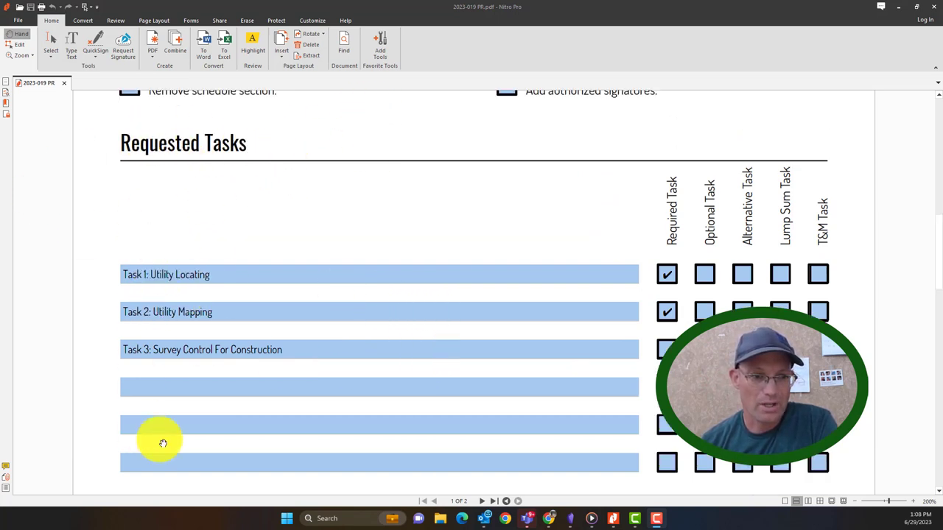
scroll(253, 280, down, 1)
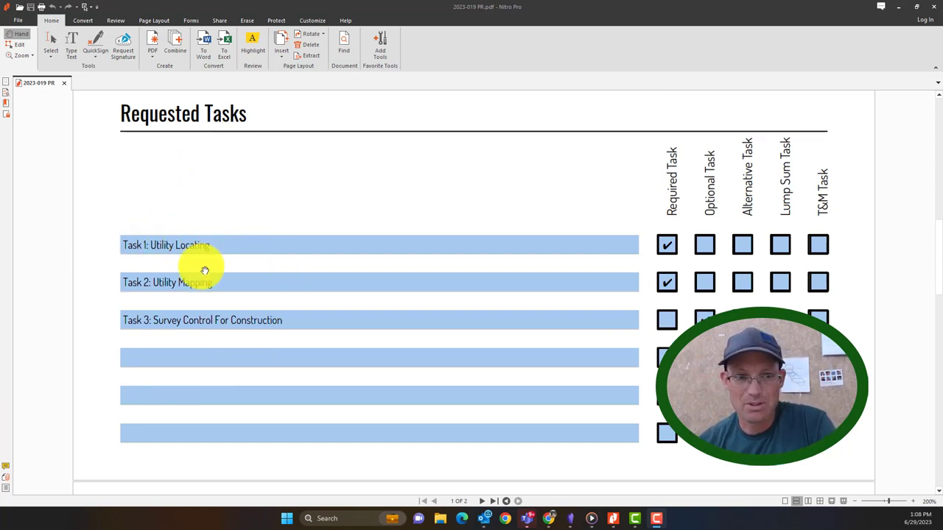
Mark Task 1 as both a required task and a Lump Sum Task on the request form
click(665, 244)
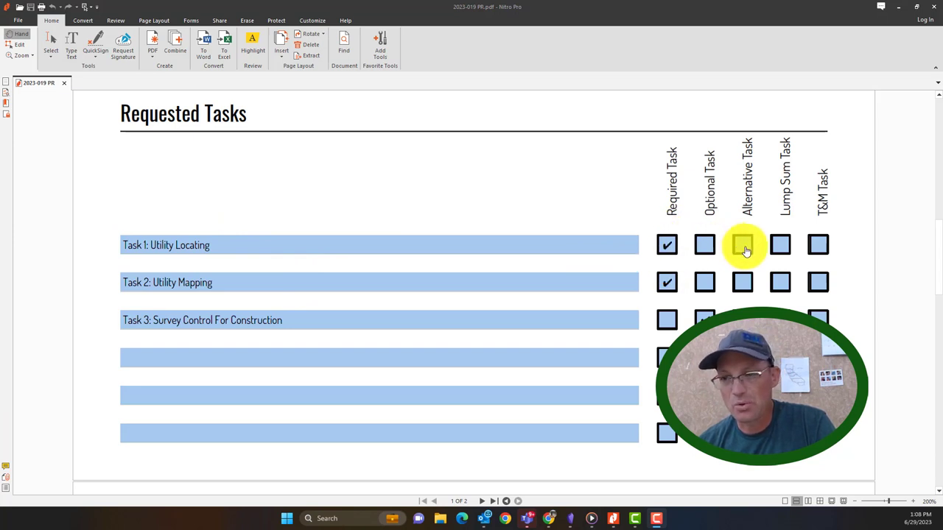
click(780, 246)
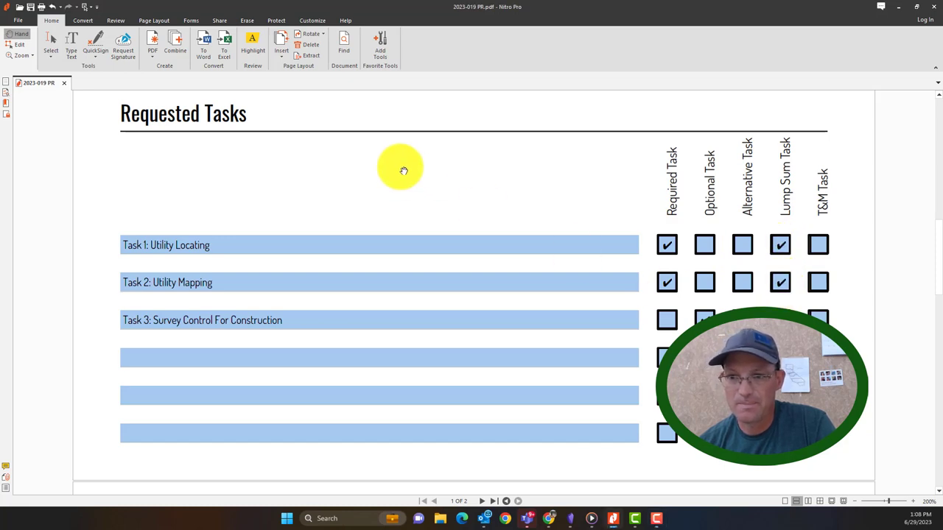
scroll(423, 206, down, 5)
scroll(423, 217, down, 5)
scroll(427, 223, down, 8)
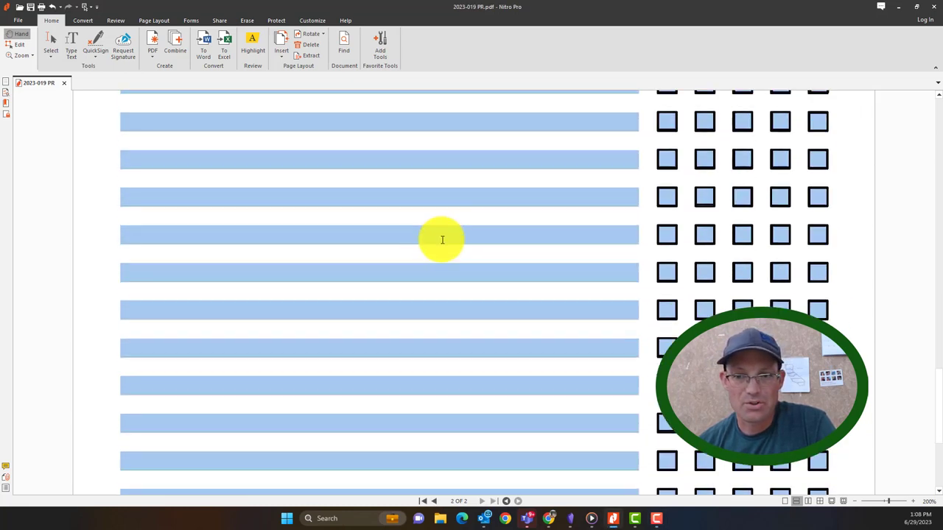
scroll(450, 254, up, 7)
scroll(461, 278, up, 5)
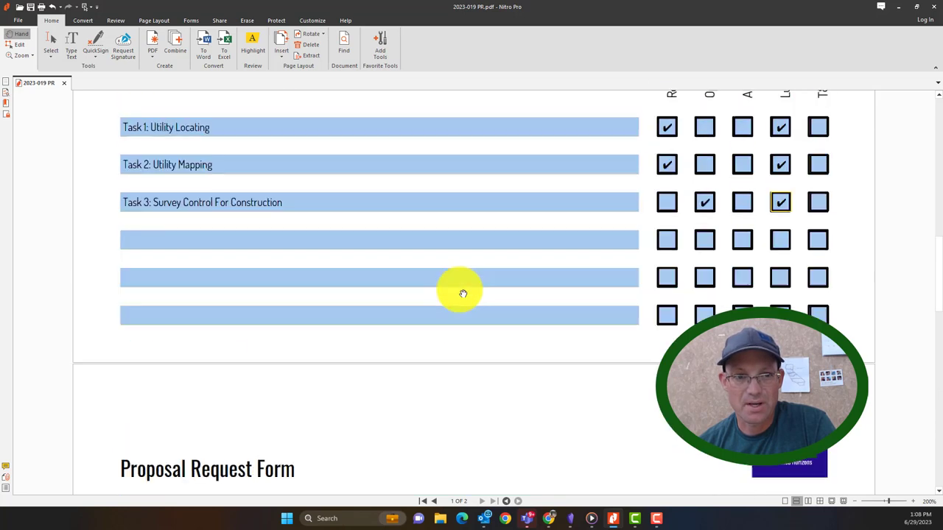
scroll(460, 287, up, 5)
scroll(460, 291, up, 4)
scroll(463, 294, up, 5)
scroll(462, 294, up, 3)
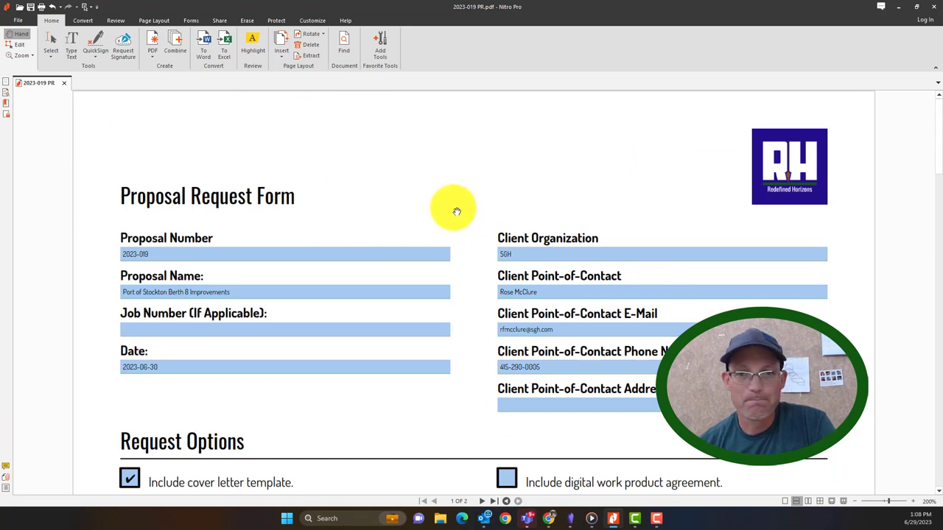
scroll(434, 206, down, 2)
scroll(434, 206, up, 2)
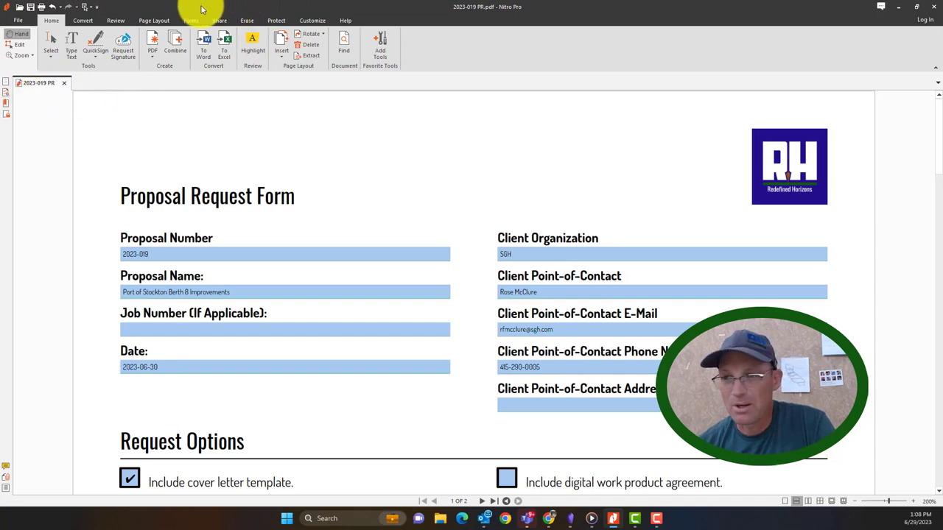
Un-maximize the Nitro Pro form, select the Proposal Name text, and slide the window off to the right
mouse_move(201, 9)
mouse_down()
mouse_move(336, 23)
mouse_move(301, 14)
mouse_up()
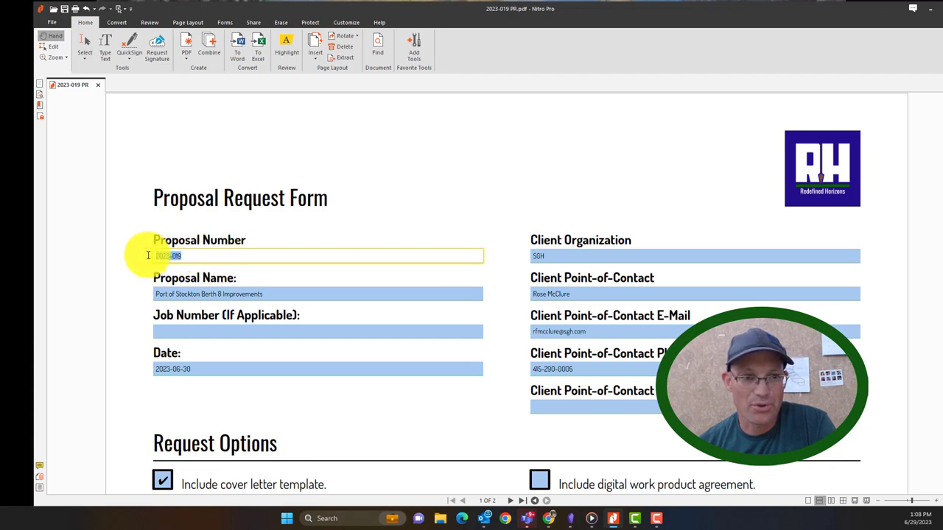
drag(268, 295, 155, 294)
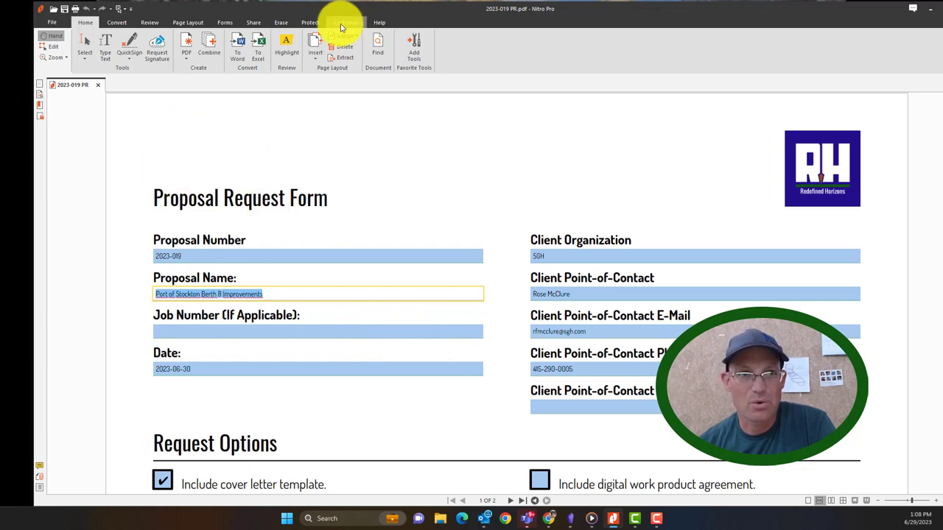
drag(250, 10, 939, 59)
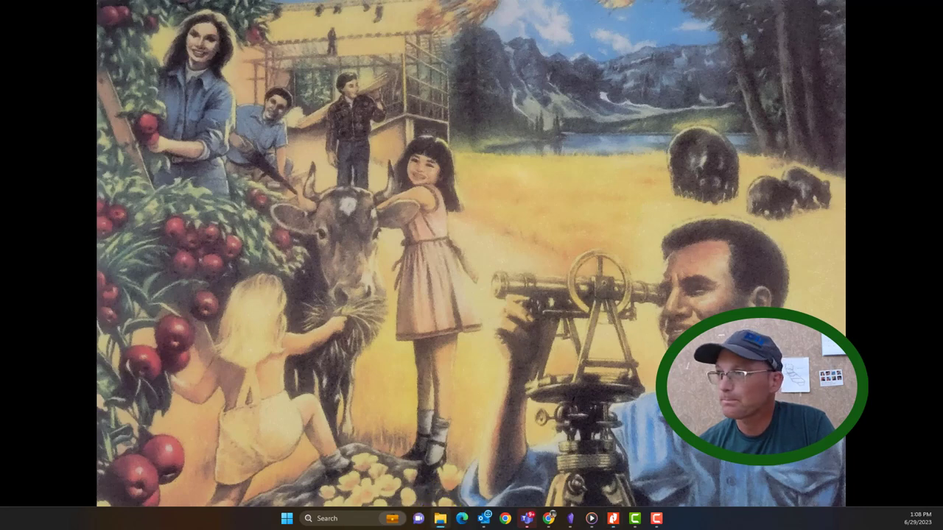
Bring up a maximized File Explorer window at its Home page
click(440, 518)
drag(331, 100, 435, 15)
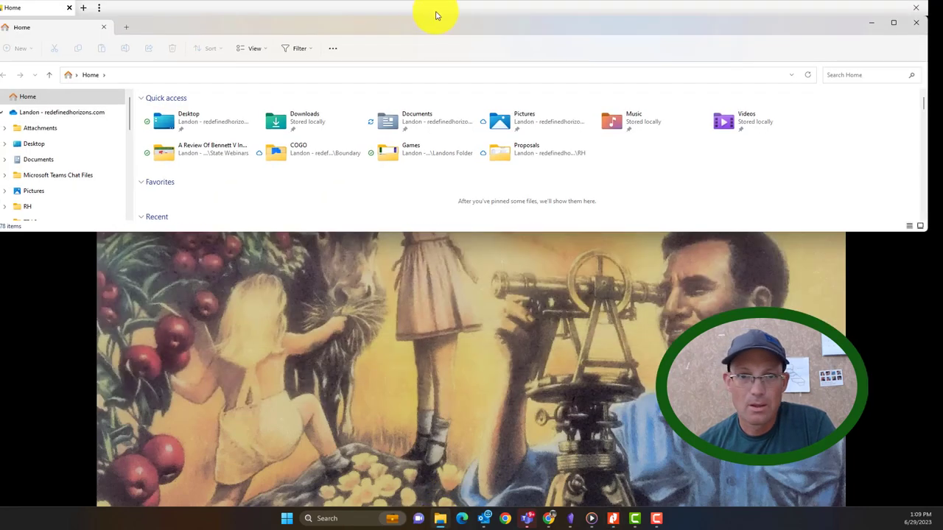
double_click(846, 19)
Browse into RH › Business Development › Proposals › 2023 listing the project folders
click(35, 204)
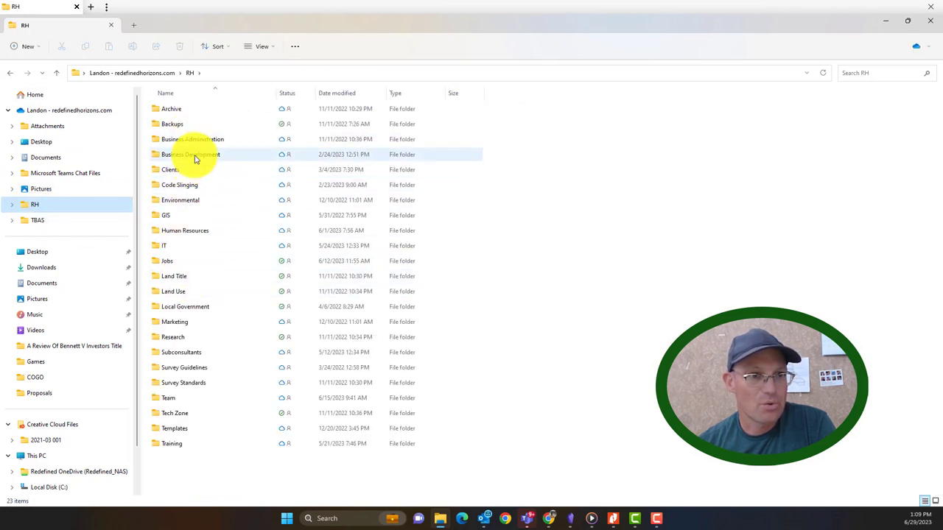
double_click(193, 155)
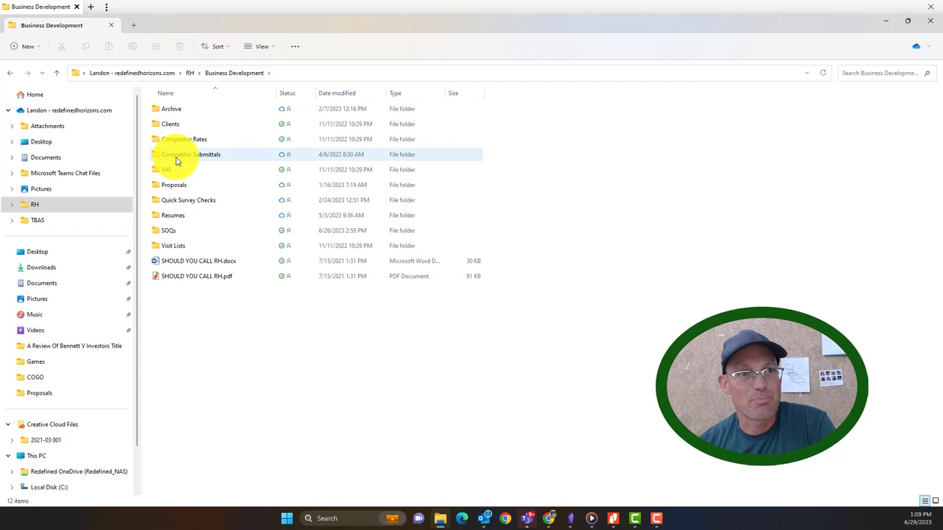
double_click(173, 185)
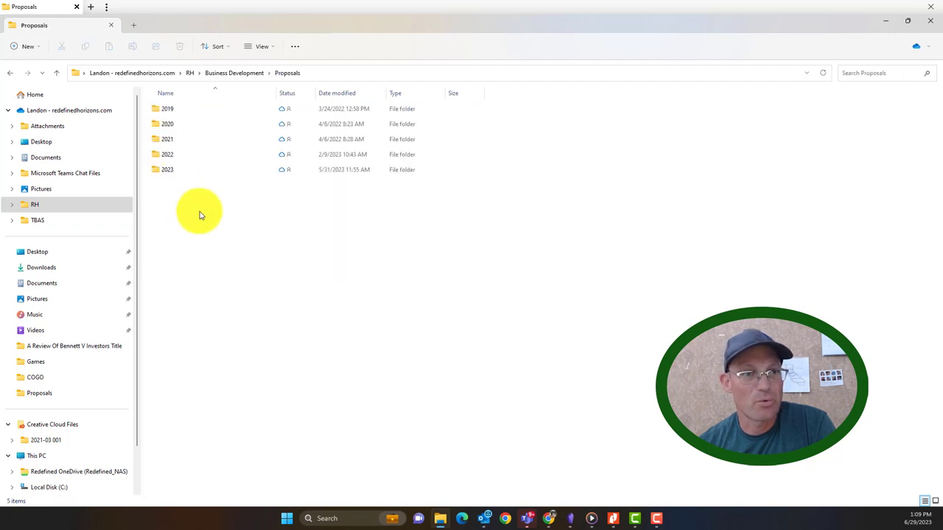
click(167, 170)
double_click(167, 171)
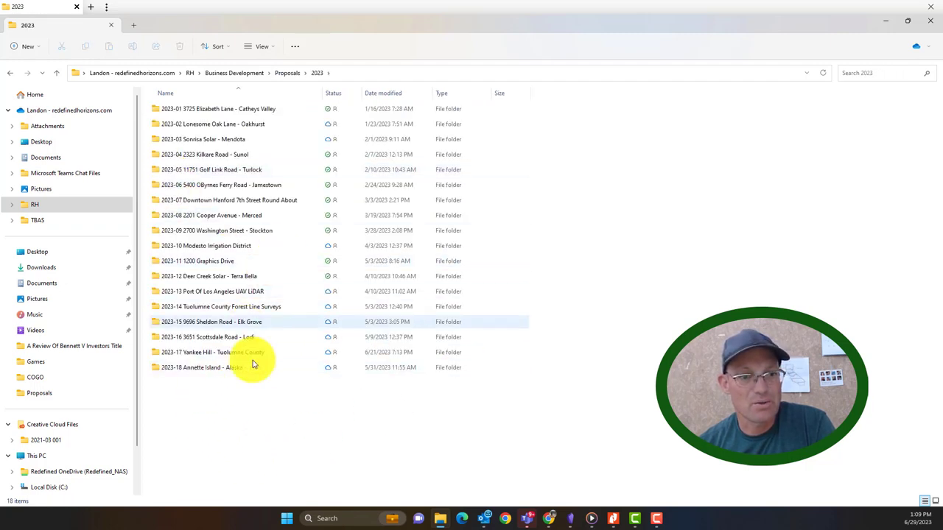
right_click(221, 416)
mouse_move(250, 355)
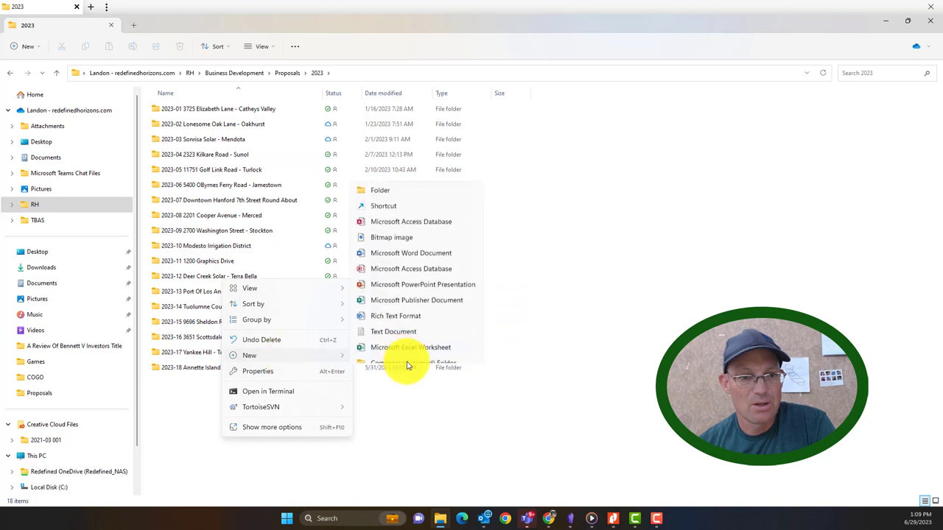
click(677, 302)
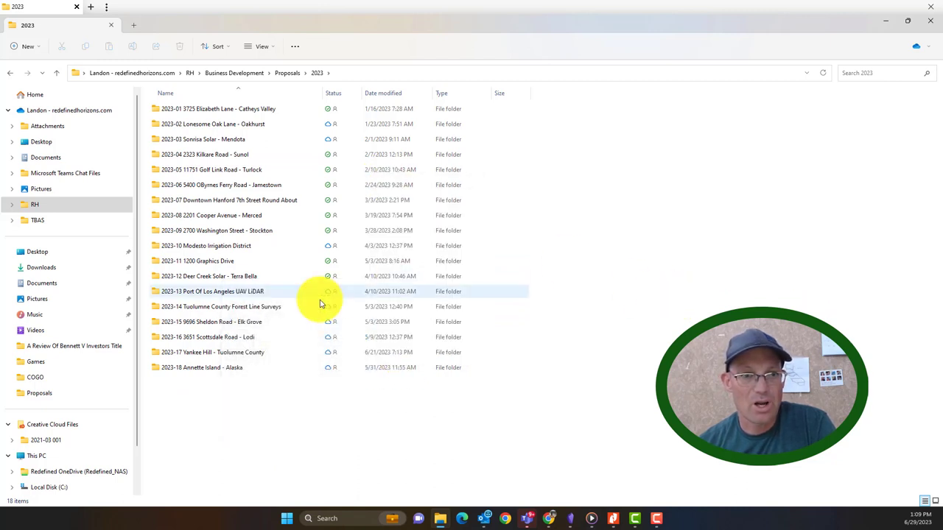
In a second tab, browse OneDrive › RH › Templates › RH › Proposals
click(129, 31)
scroll(67, 398, down, 3)
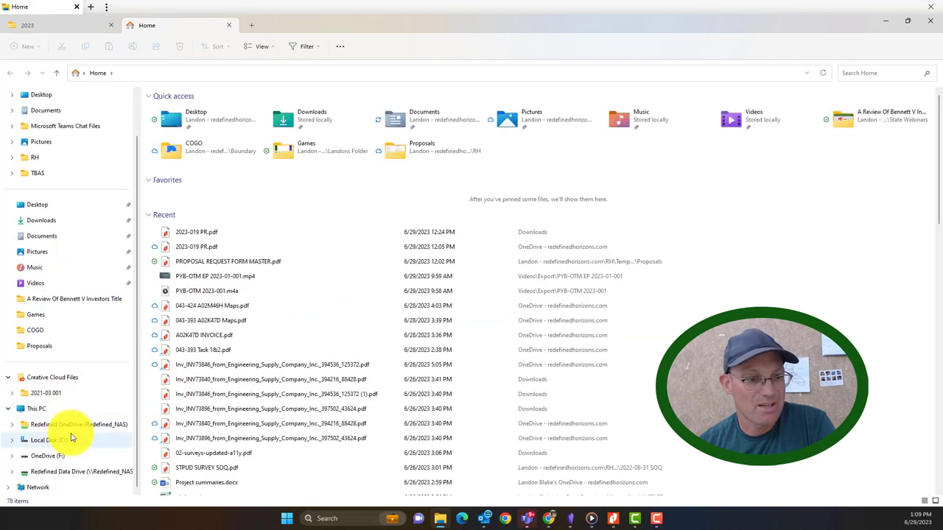
click(48, 456)
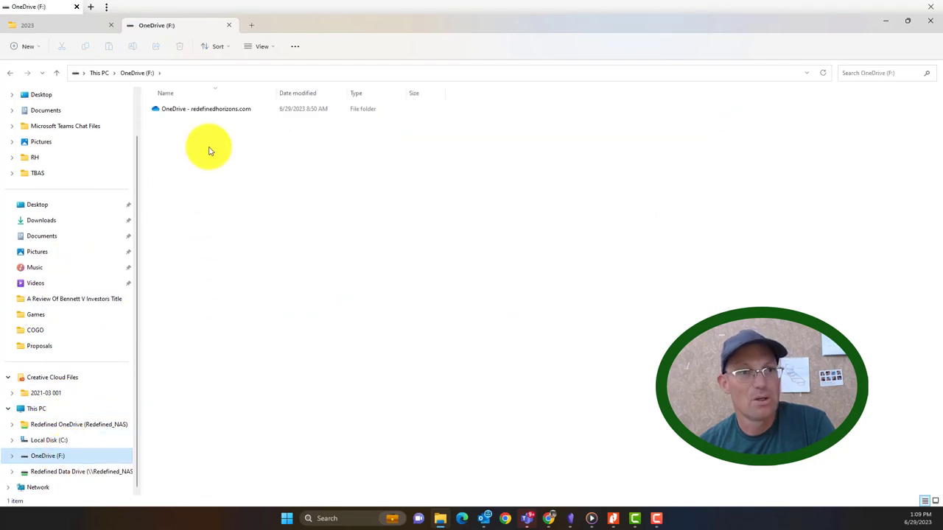
double_click(211, 110)
double_click(187, 186)
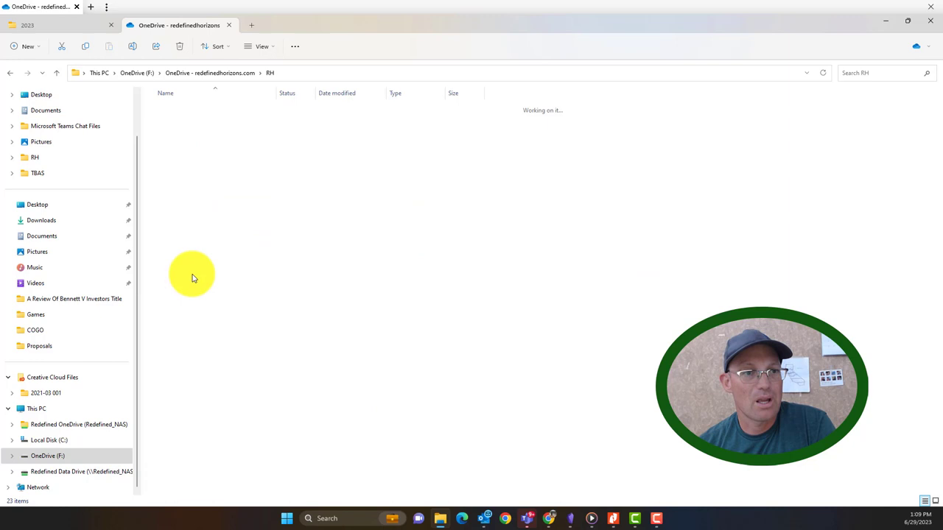
double_click(169, 429)
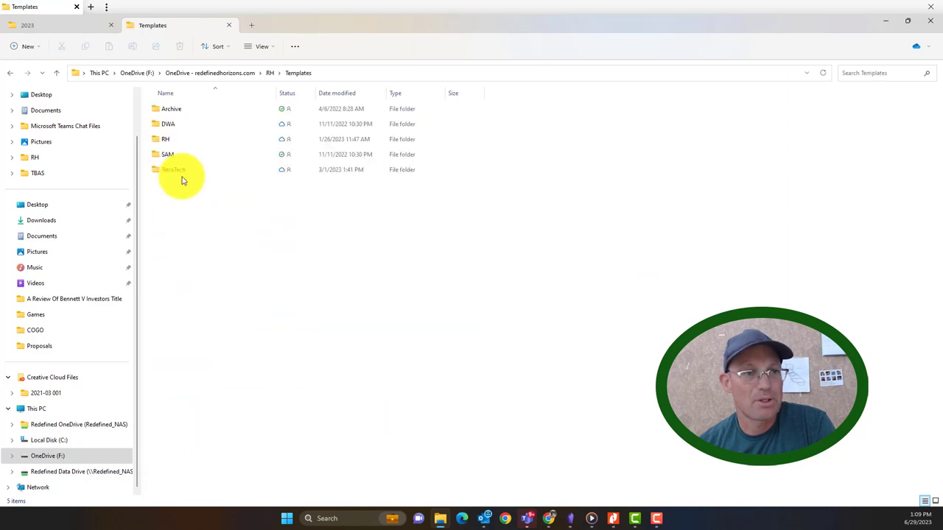
click(177, 140)
double_click(178, 140)
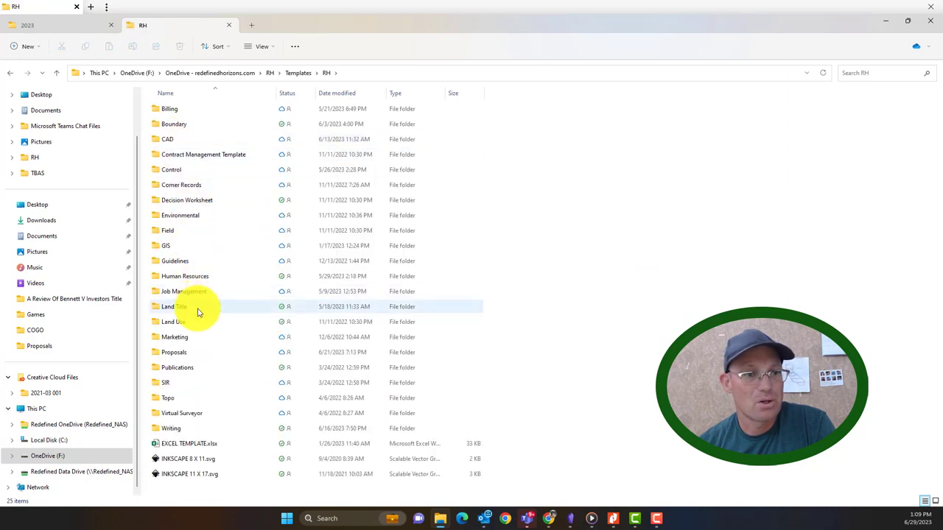
double_click(181, 352)
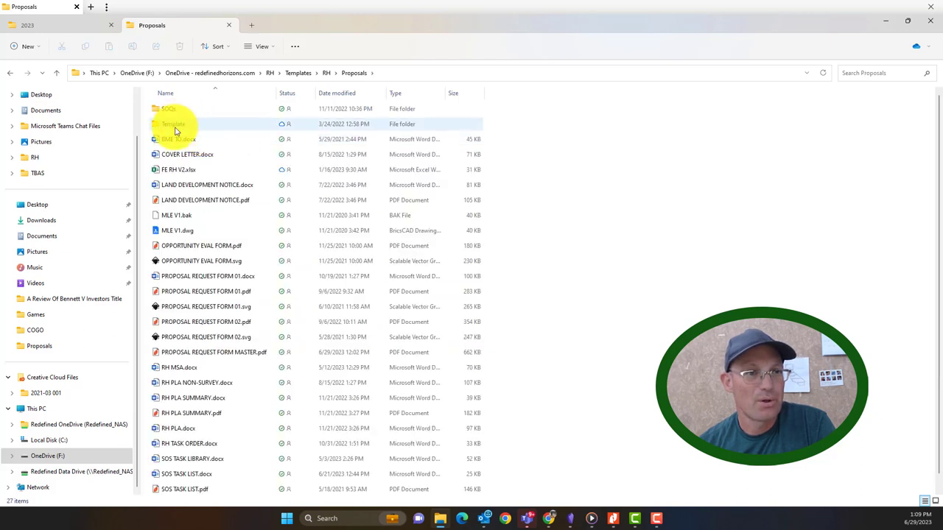
Copy the Template folder from the proposal templates
right_click(175, 125)
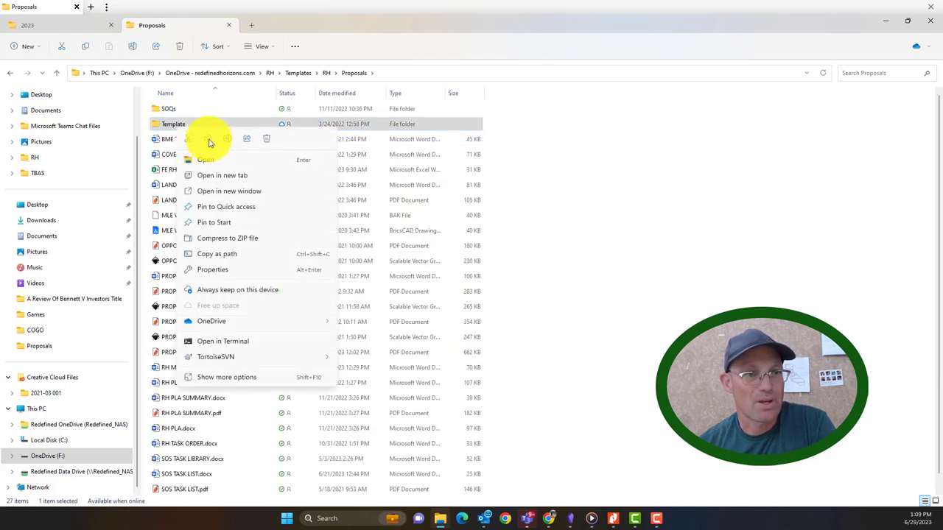
click(209, 140)
Paste the Template folder into the 2023 proposals folder
click(22, 6)
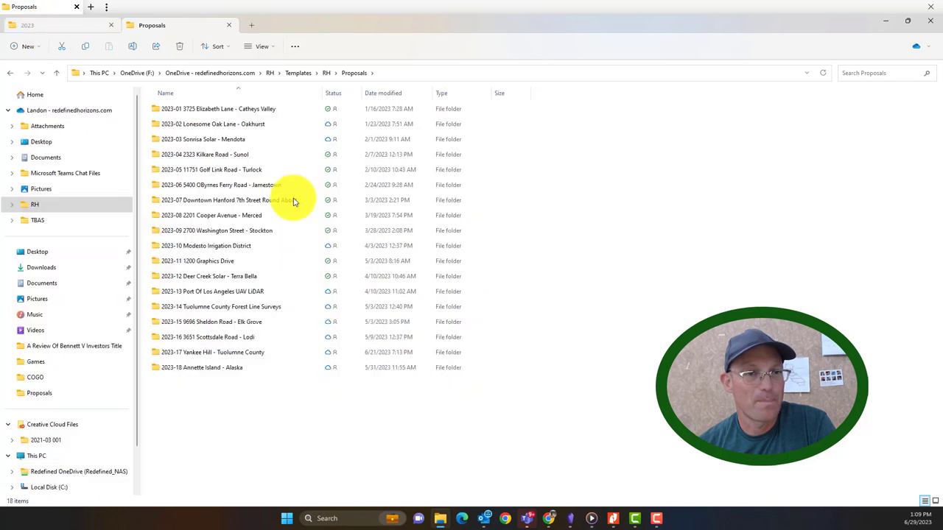
right_click(254, 411)
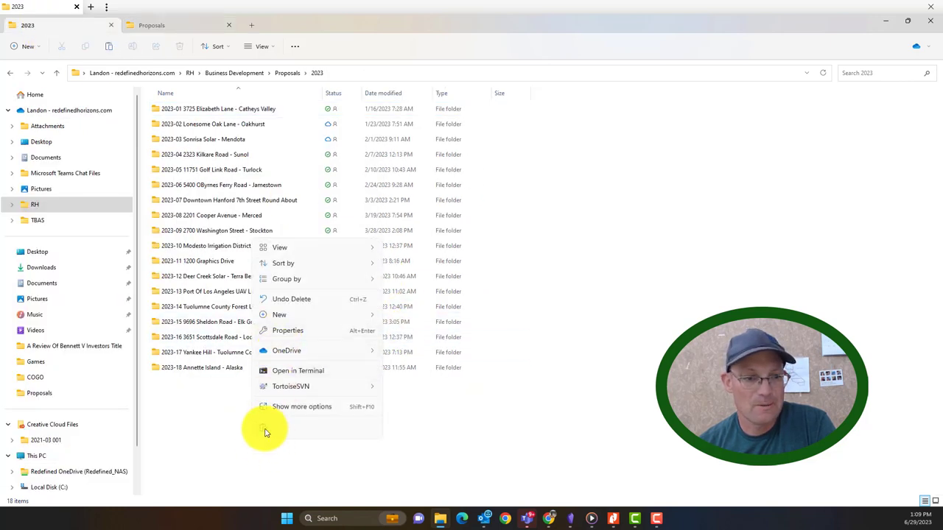
click(265, 429)
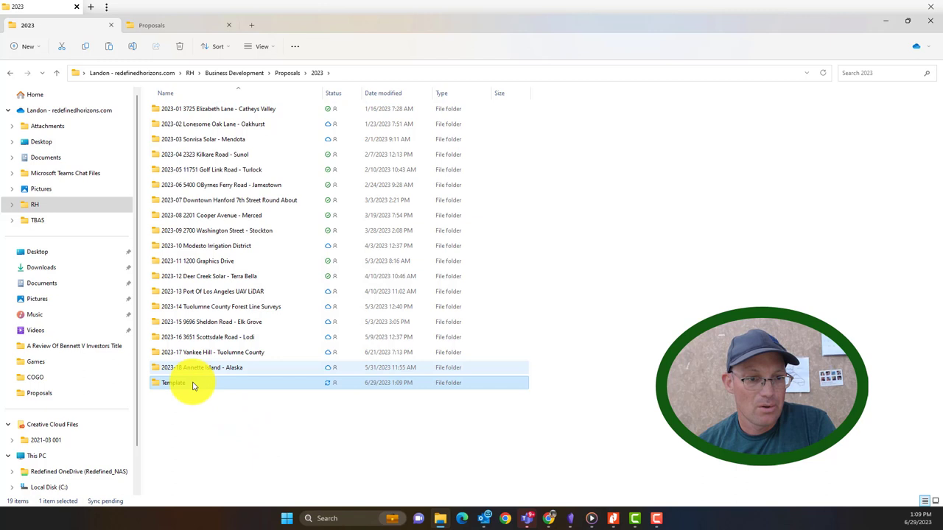
Rename the pasted folder to '2023-19 Port Of Stockton Berth 8 - Stockton'
right_click(180, 383)
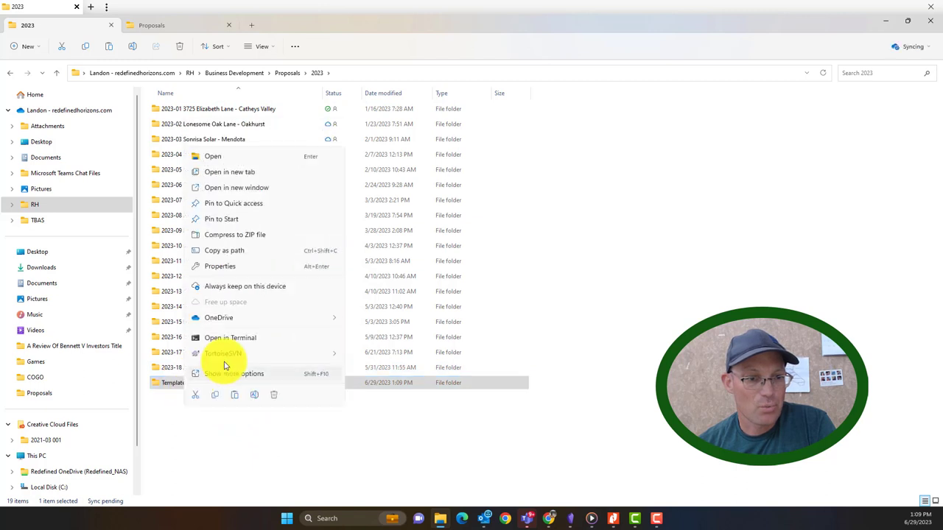
click(254, 397)
text(2023-19 Port Of Stockton Berth 8 - Stockton)
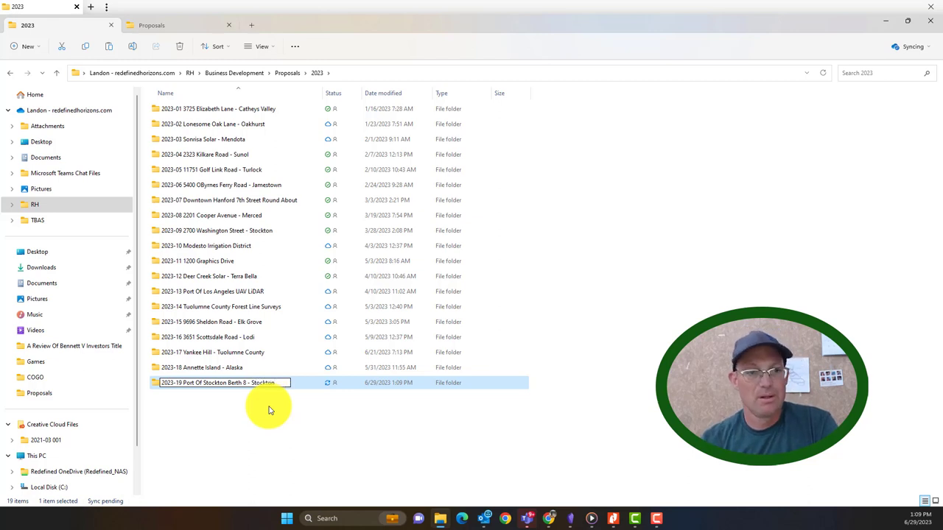
click(221, 412)
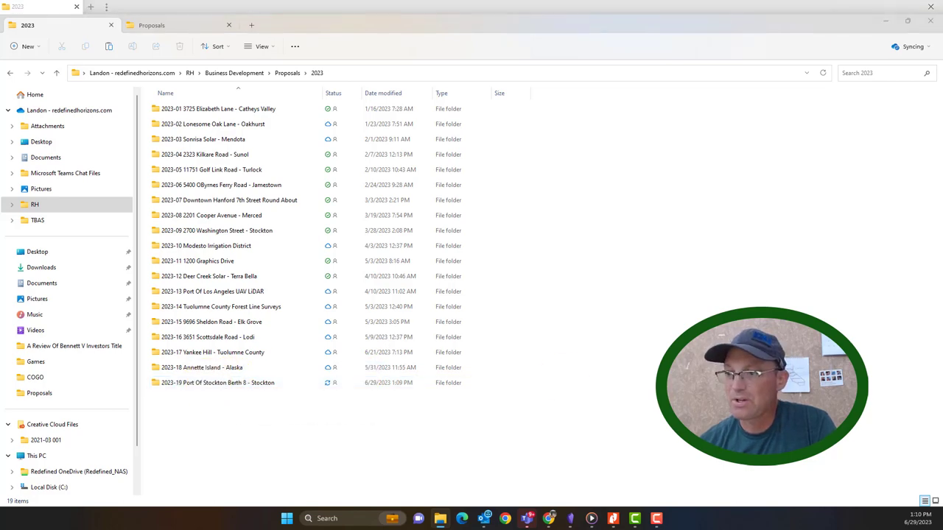
key(alt+Tab)
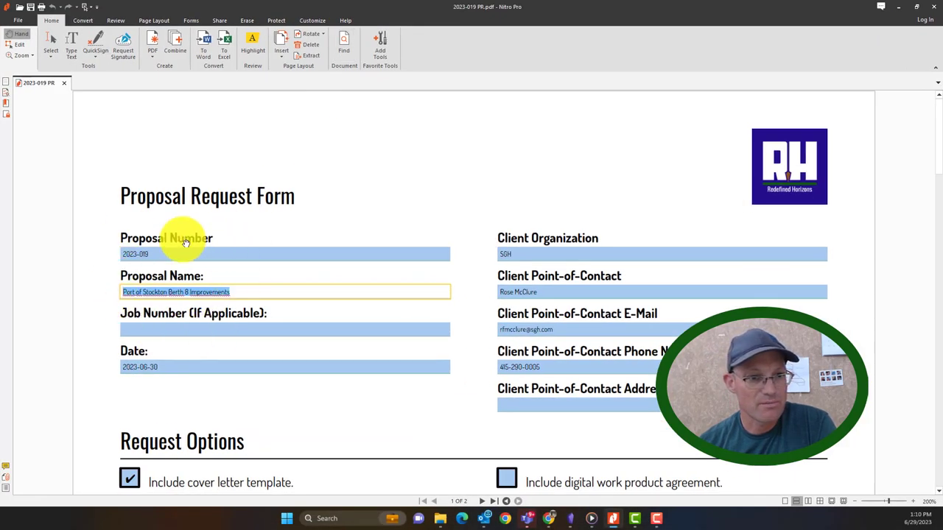
click(412, 184)
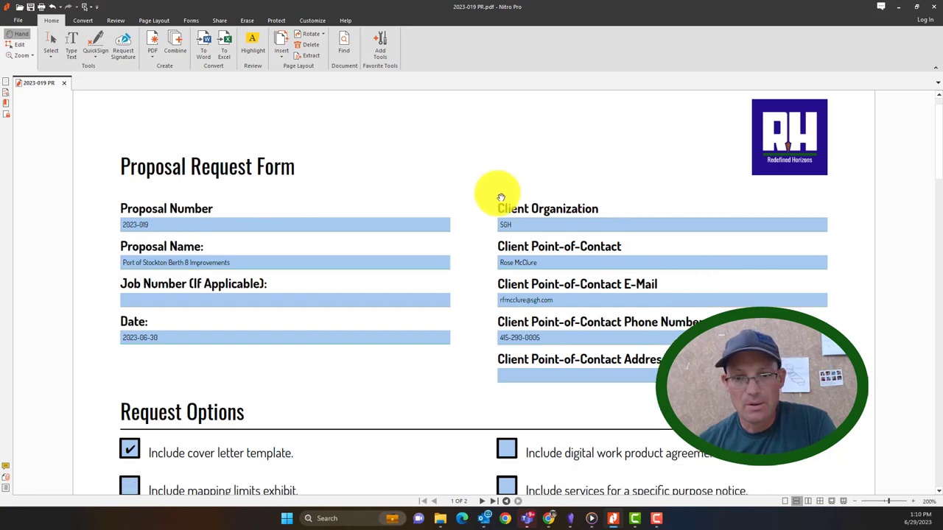
scroll(501, 214, down, 3)
scroll(490, 199, down, 3)
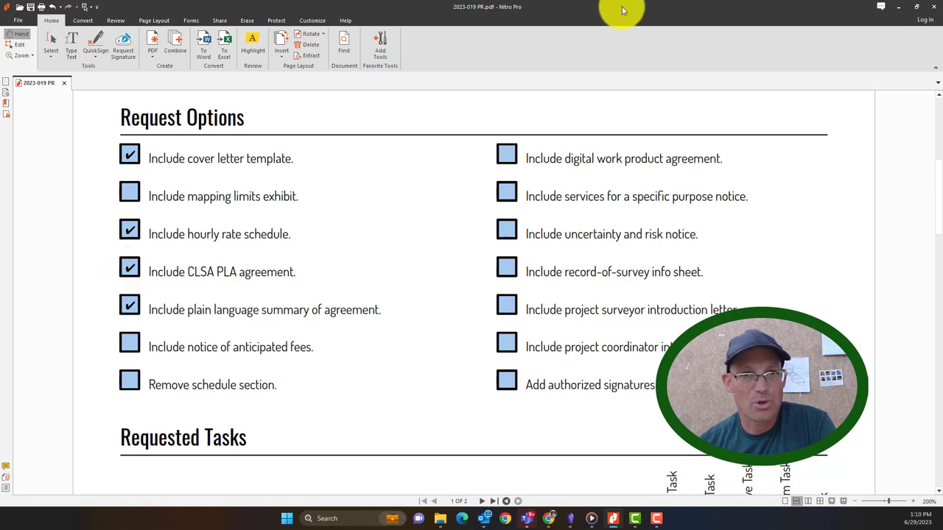
key(alt+Tab)
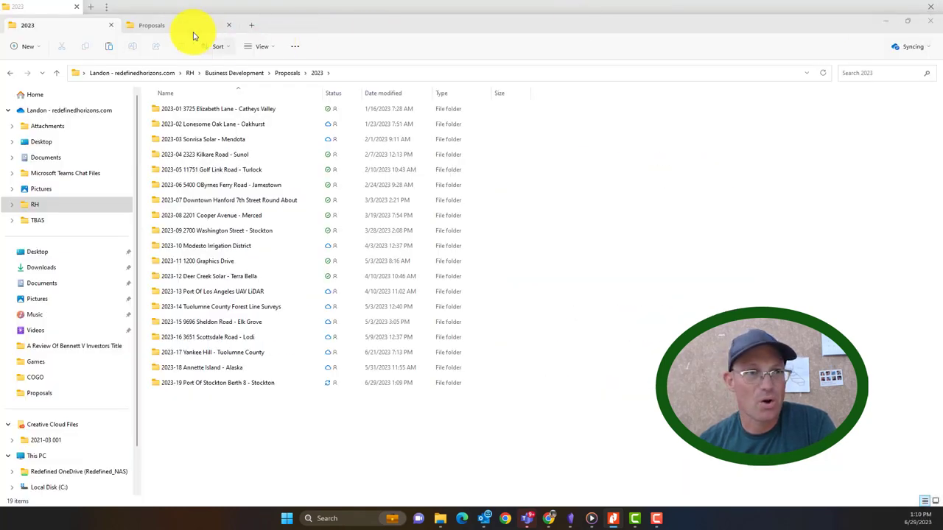
Copy COVER LETTER.docx, RH PLA.docx, RH PLA SUMMARY.pdf and SOS TEMPLATE.docx from the templates folder
click(158, 25)
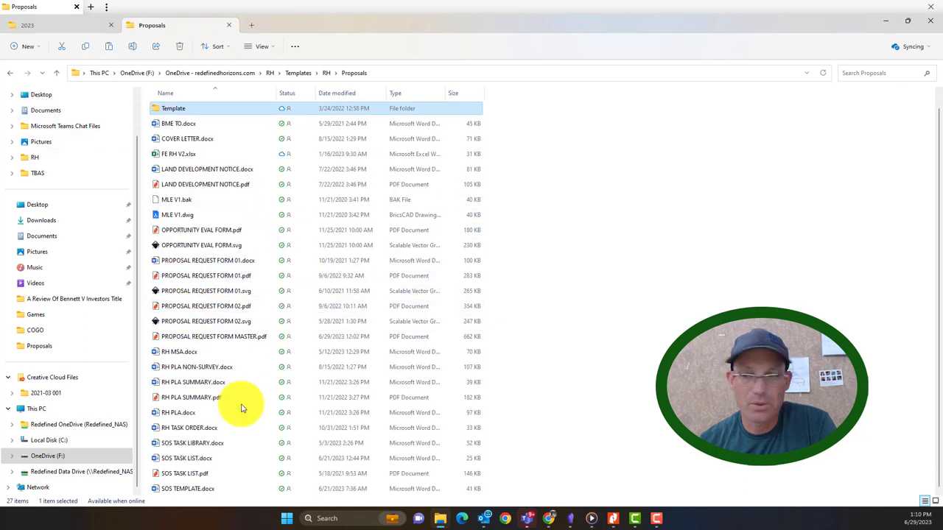
click(195, 140)
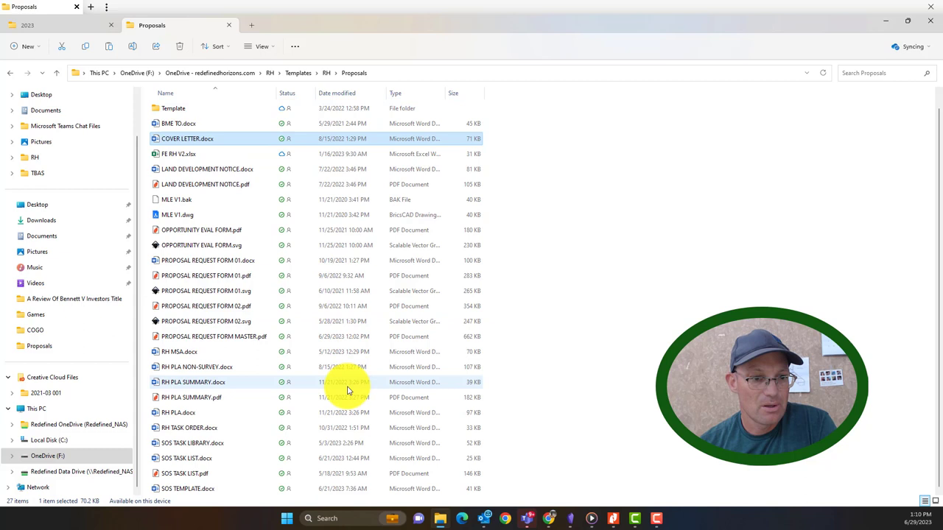
click(173, 412)
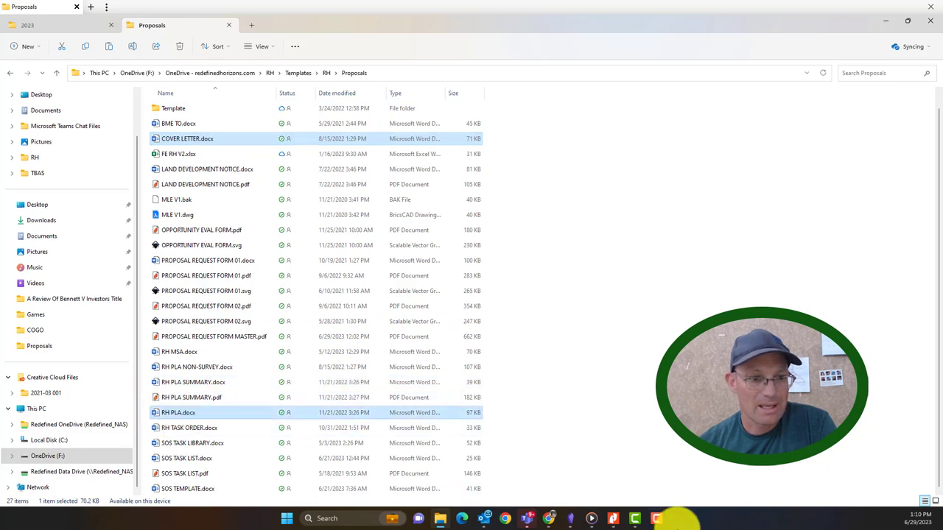
ctrl+click(189, 397)
ctrl+click(188, 414)
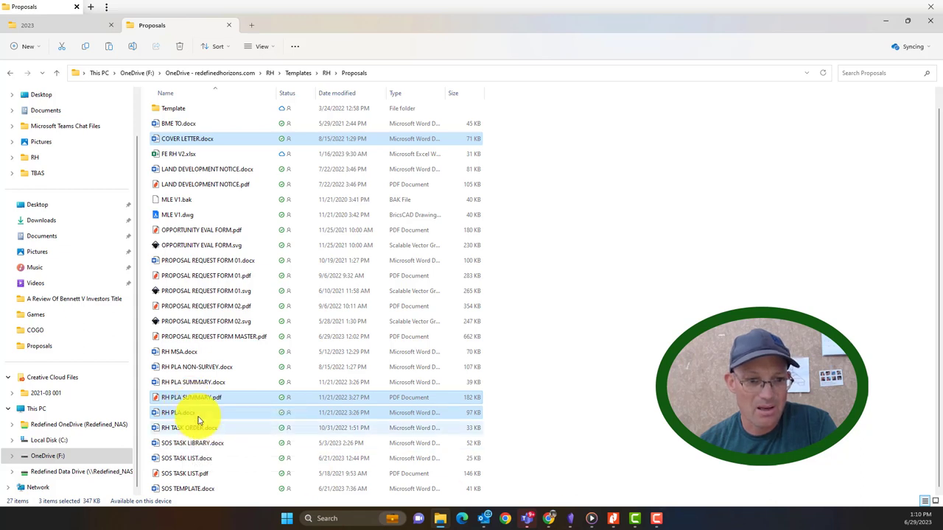
ctrl+click(186, 489)
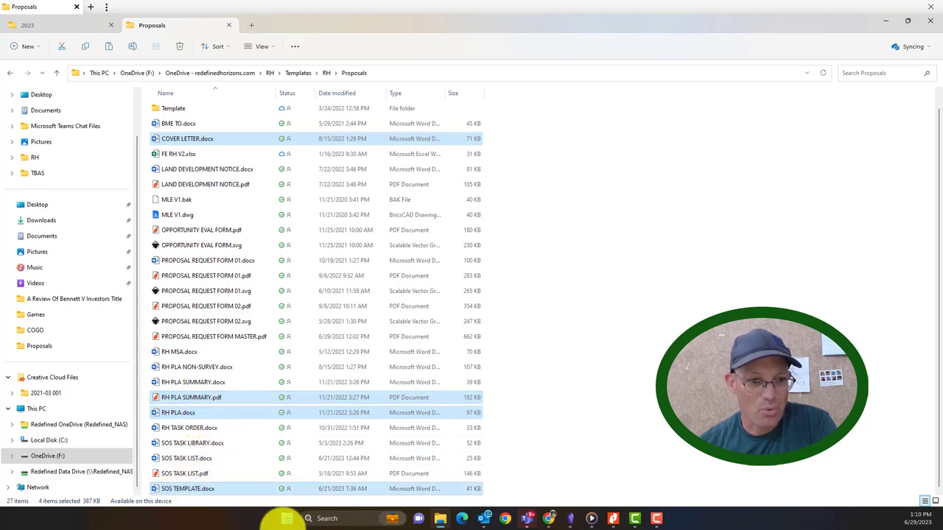
right_click(187, 142)
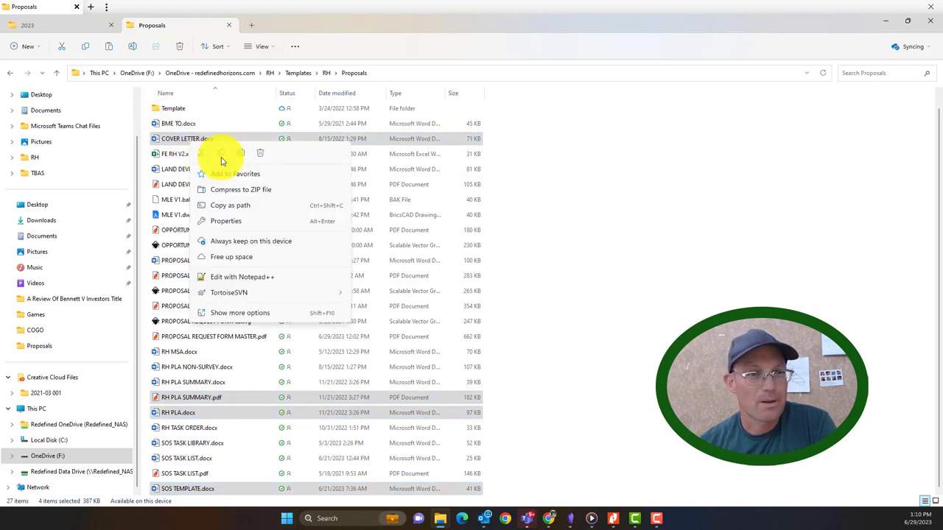
click(221, 153)
Paste the four files into 2023-19 › Proposal Docs › For Client
click(30, 25)
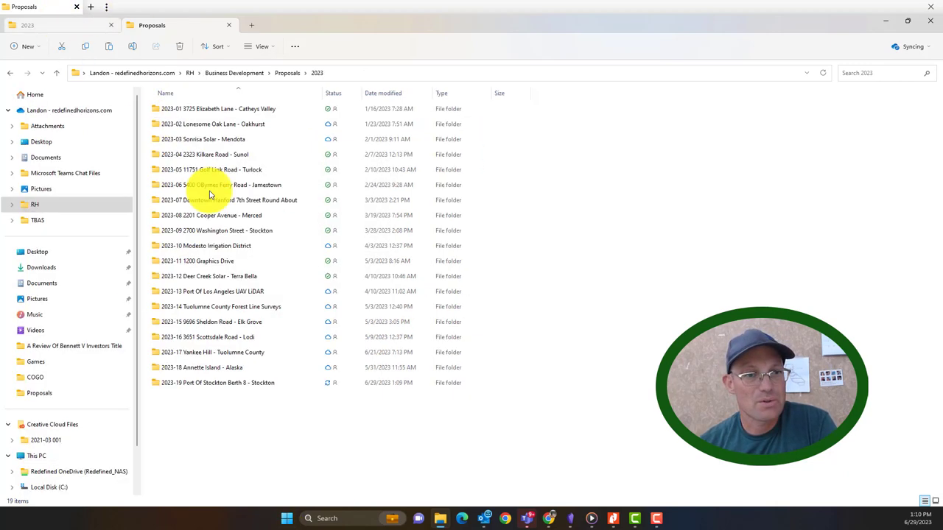
click(226, 383)
double_click(227, 383)
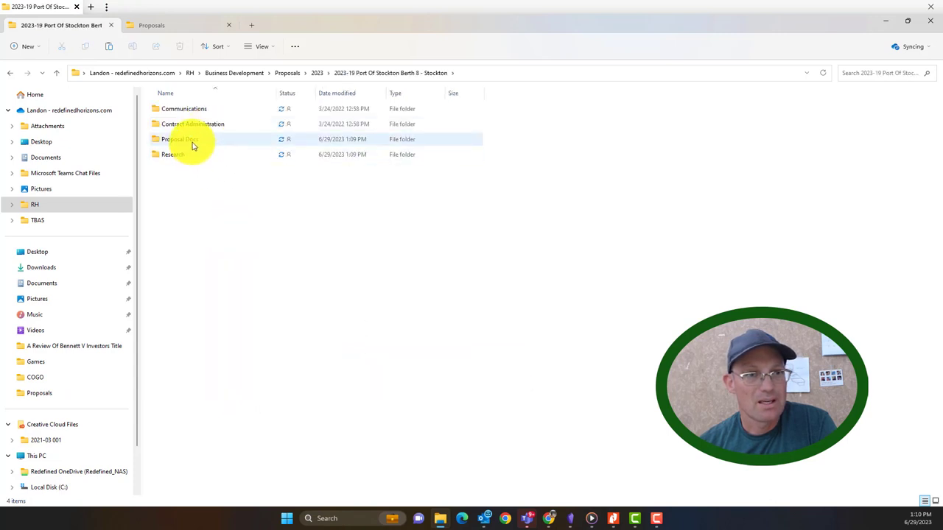
double_click(190, 140)
double_click(185, 110)
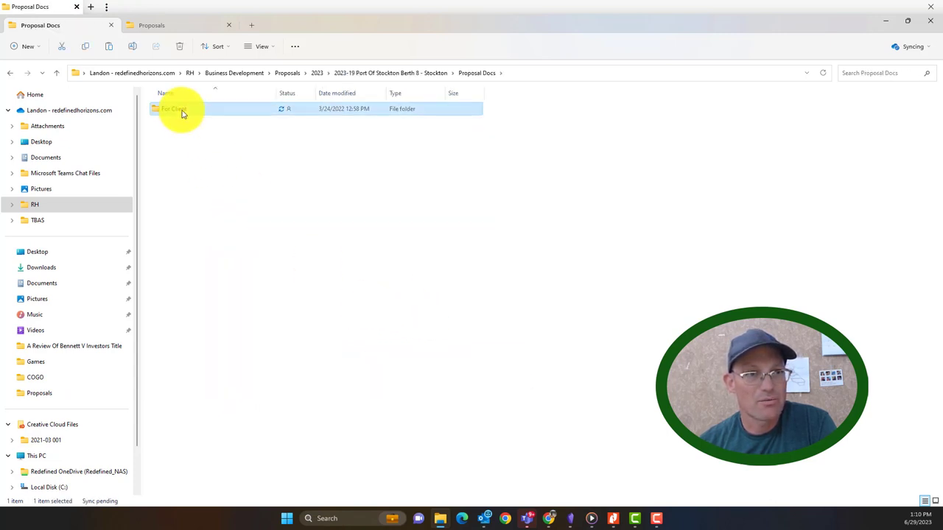
right_click(348, 338)
click(360, 356)
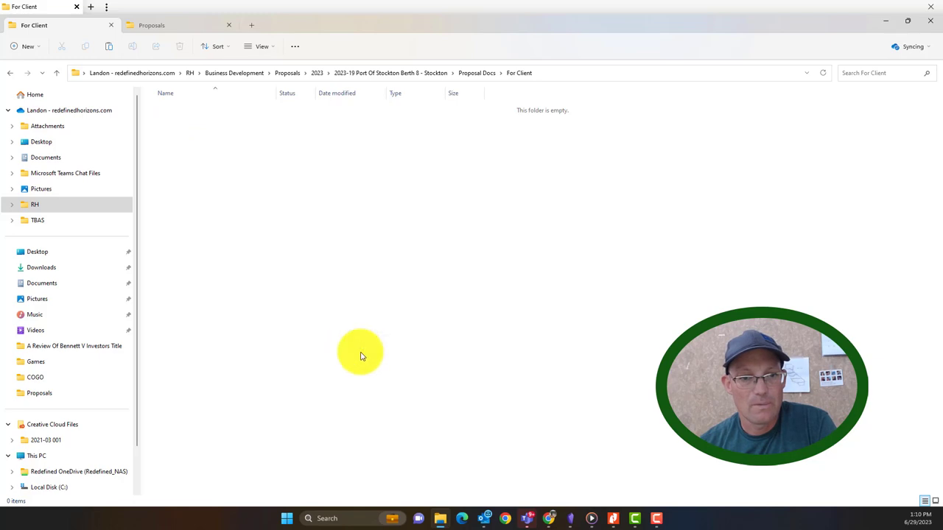
click(284, 254)
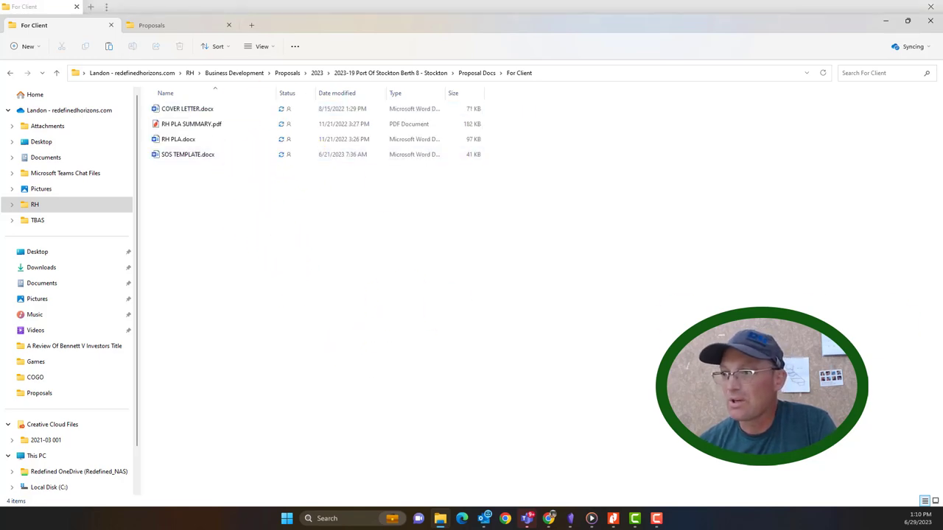
Copy 2023 RH HOURLY RATES.pdf from RH › Business Administration › Money Management › Hourly Rates › 2023
drag(476, 198, 468, 4)
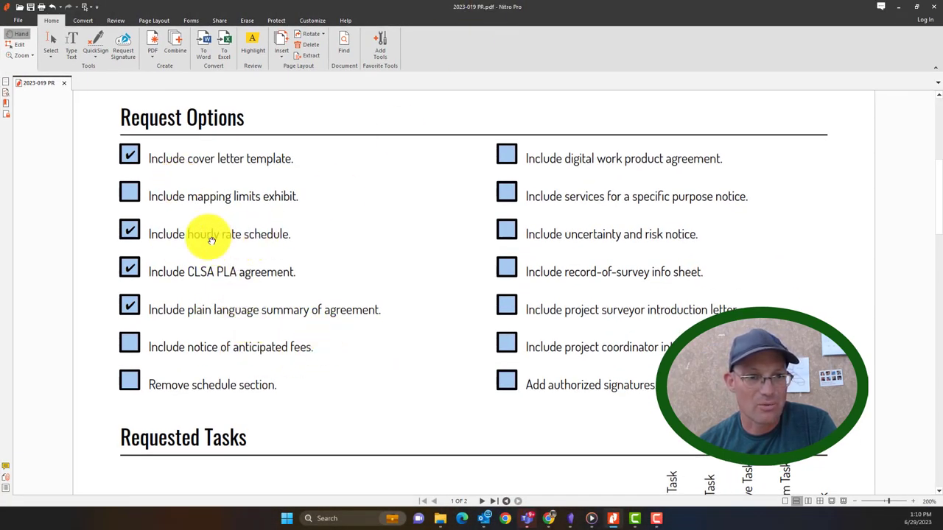
drag(526, 9, 942, 44)
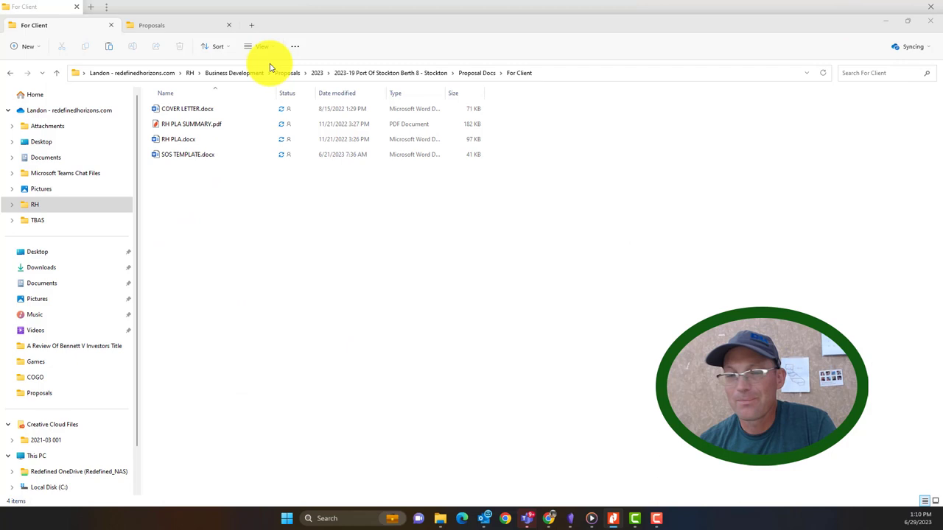
click(188, 73)
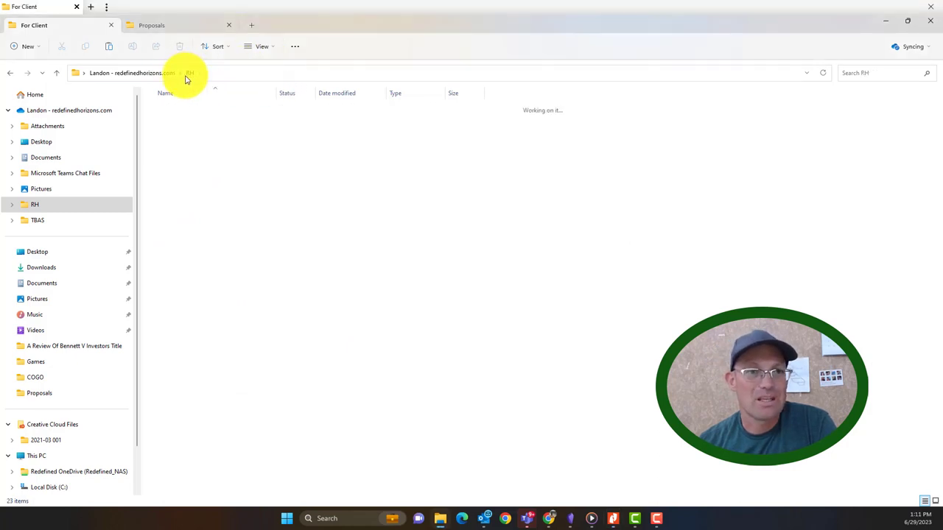
double_click(196, 145)
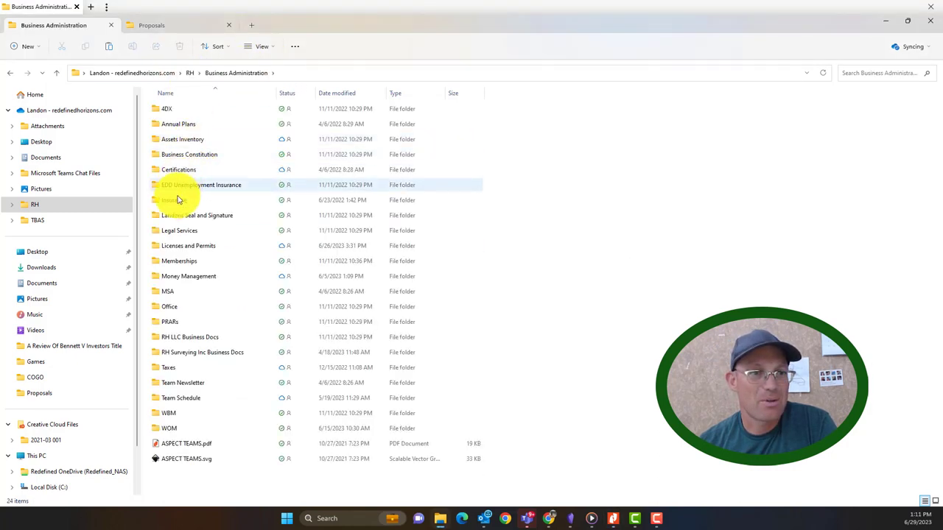
double_click(183, 274)
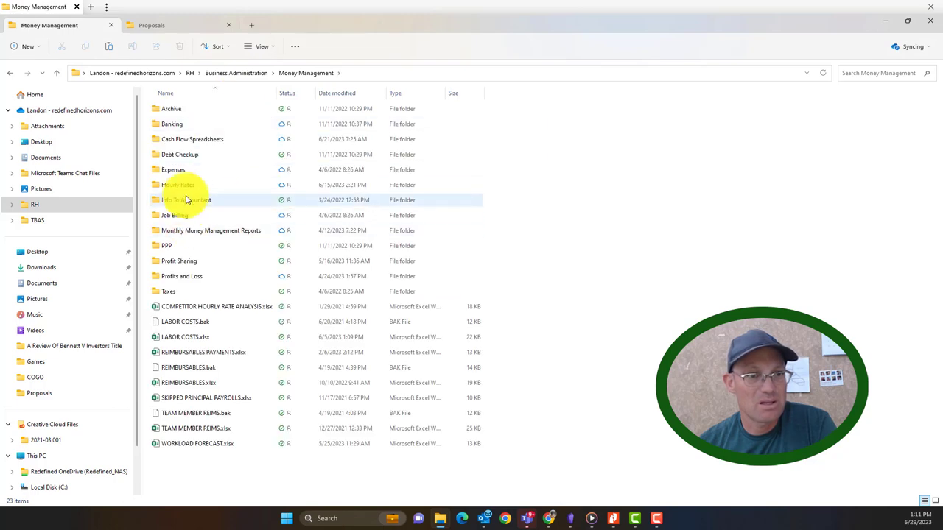
double_click(184, 185)
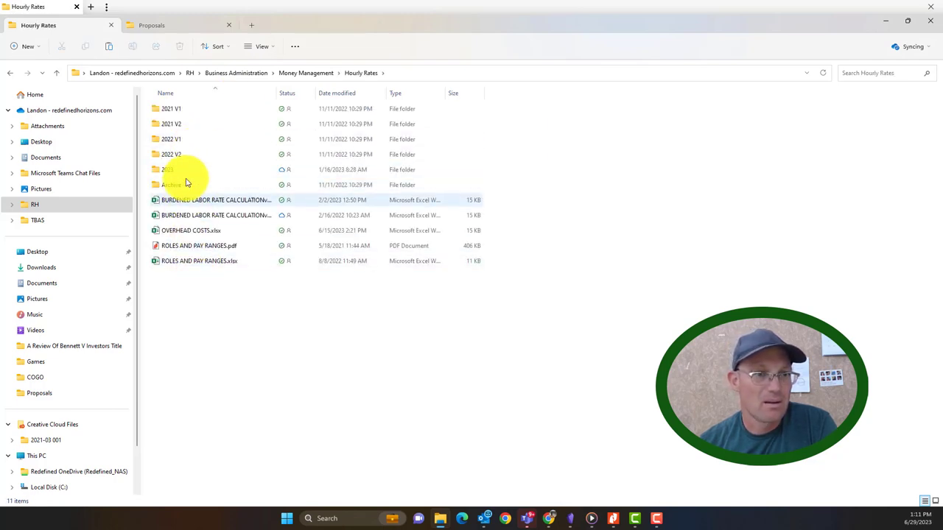
double_click(186, 169)
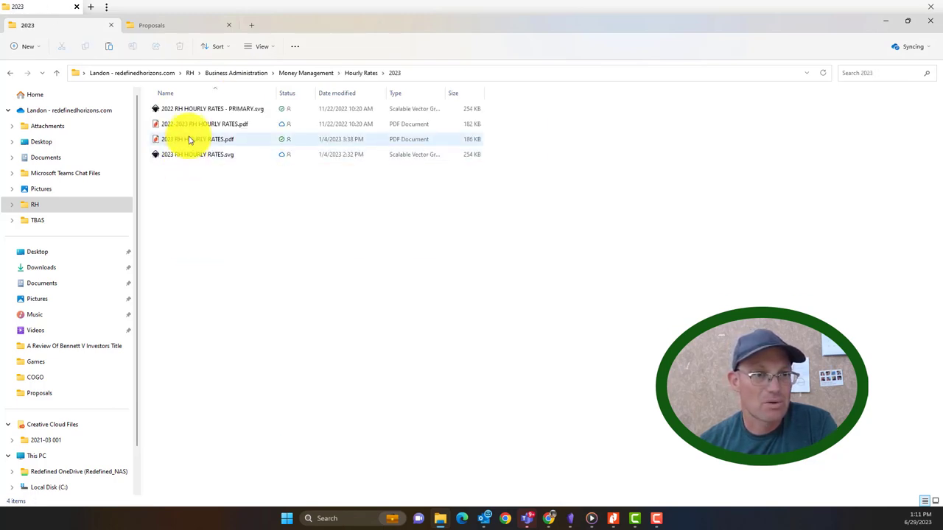
click(189, 145)
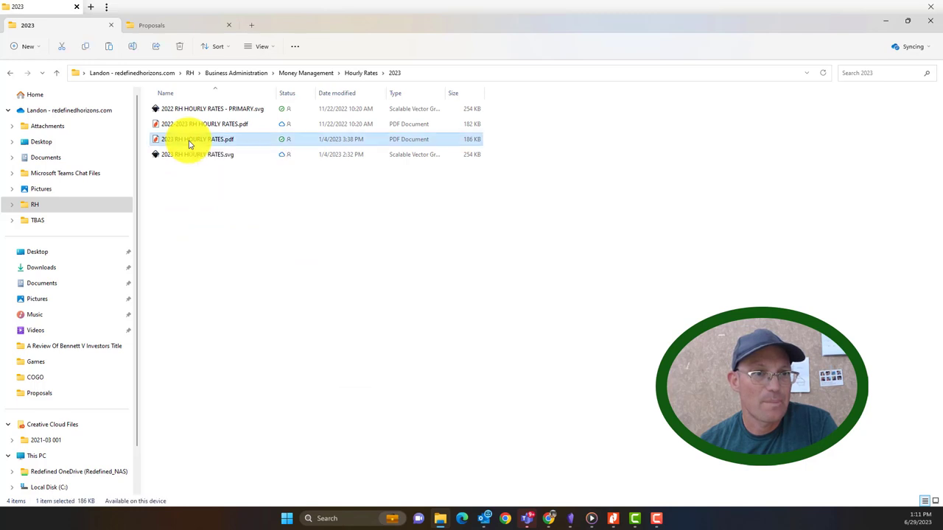
right_click(193, 140)
click(218, 158)
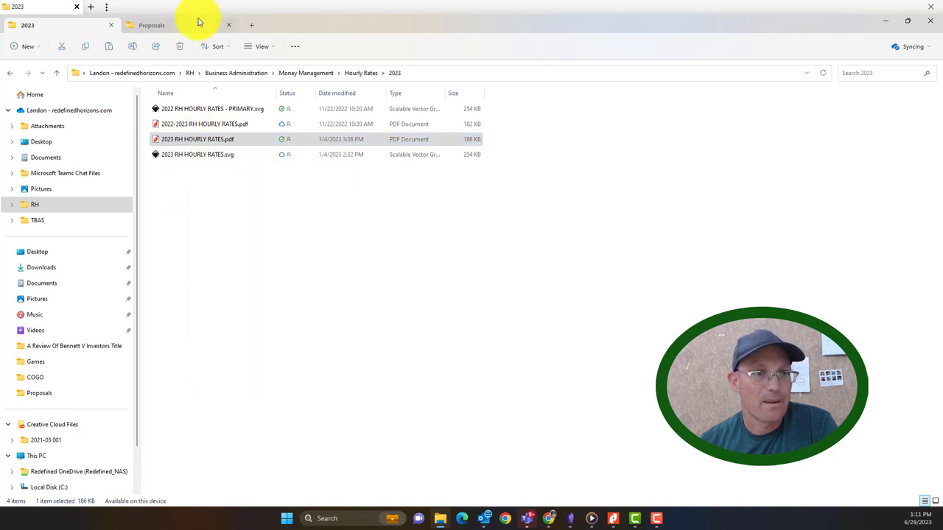
Return to the Port Of Stockton project's For Client folder and paste the hourly rates PDF there
click(169, 25)
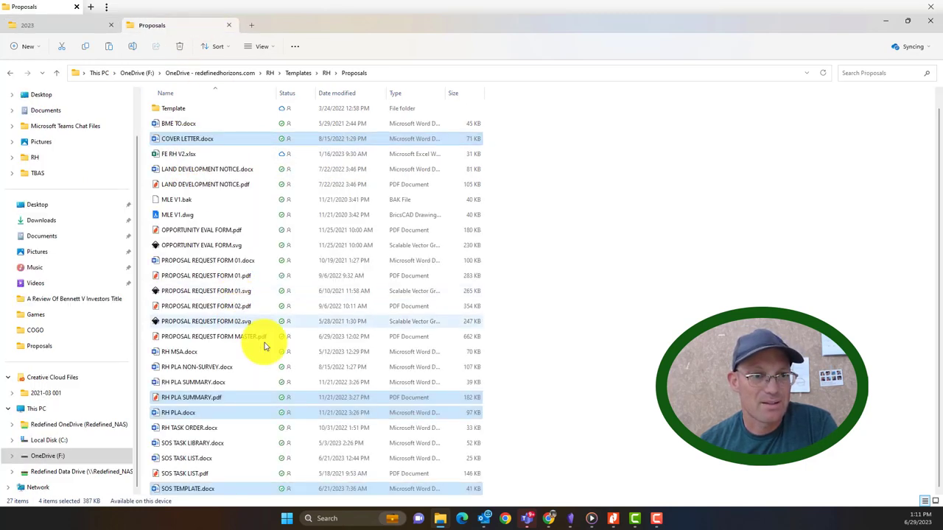
click(59, 28)
key(alt+Up)
click(227, 77)
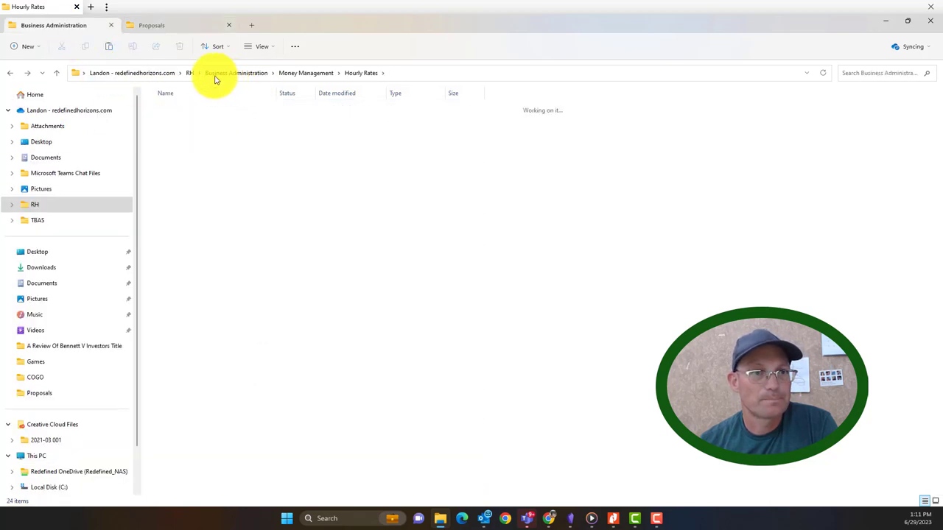
click(189, 72)
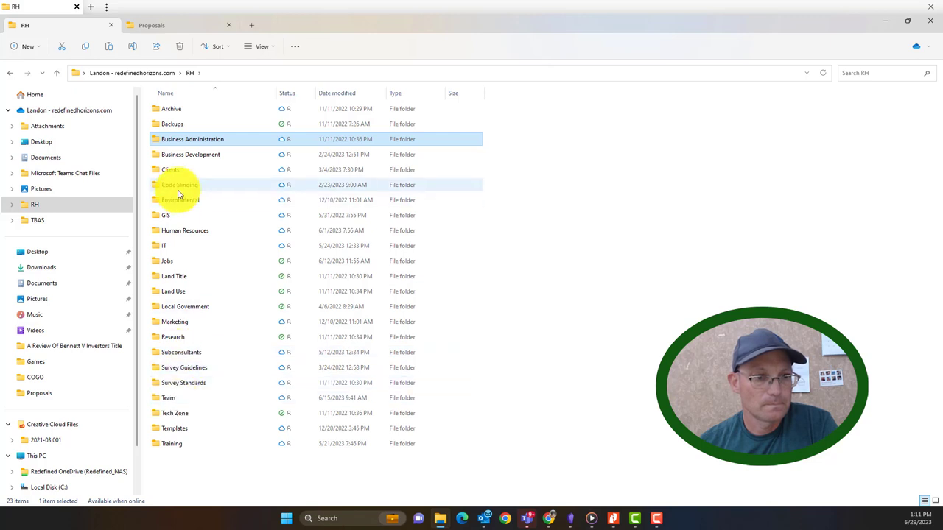
click(190, 154)
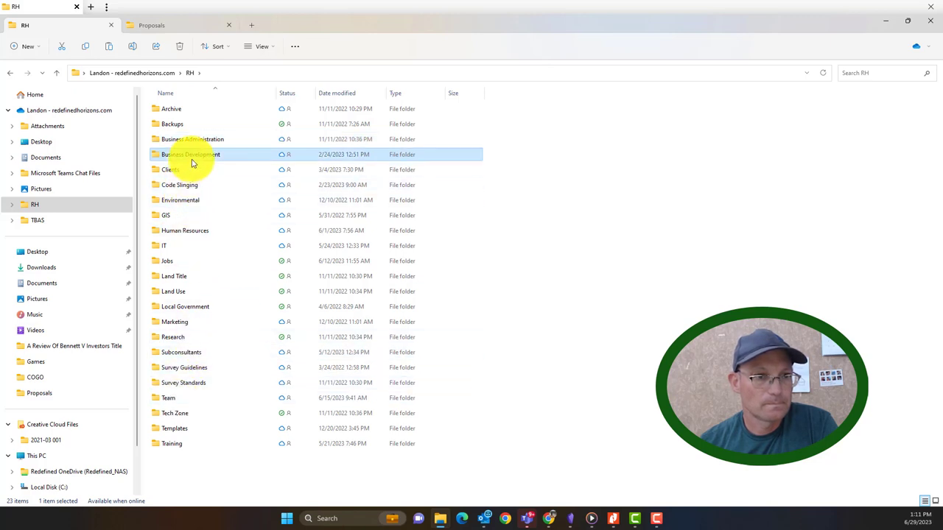
double_click(191, 160)
double_click(187, 181)
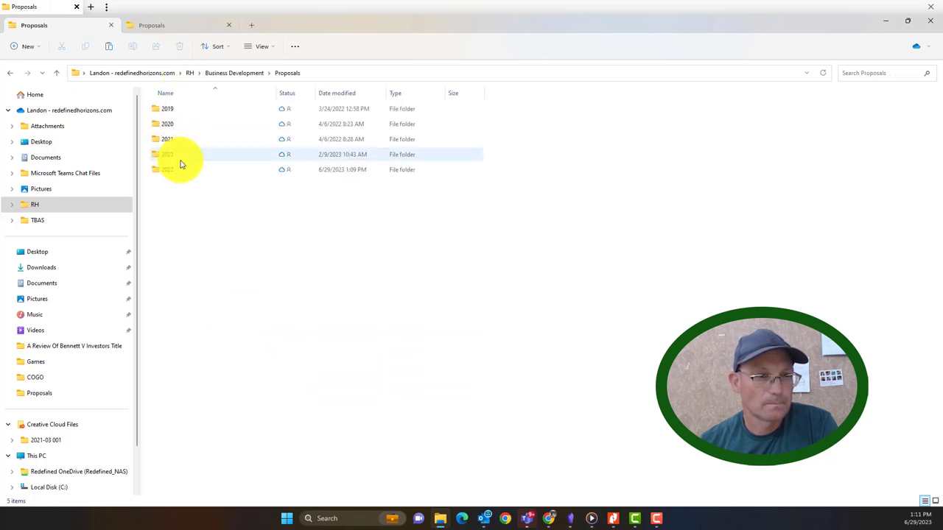
double_click(177, 170)
click(220, 384)
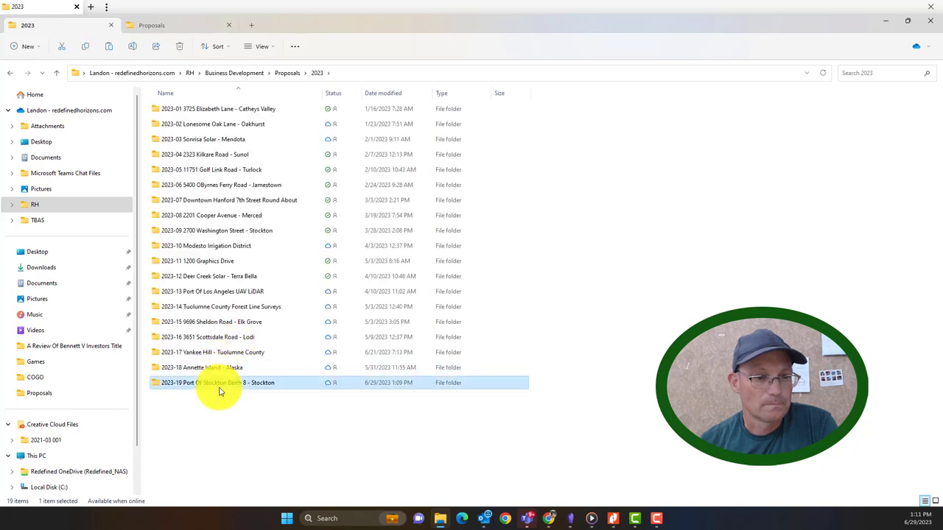
double_click(220, 384)
double_click(185, 138)
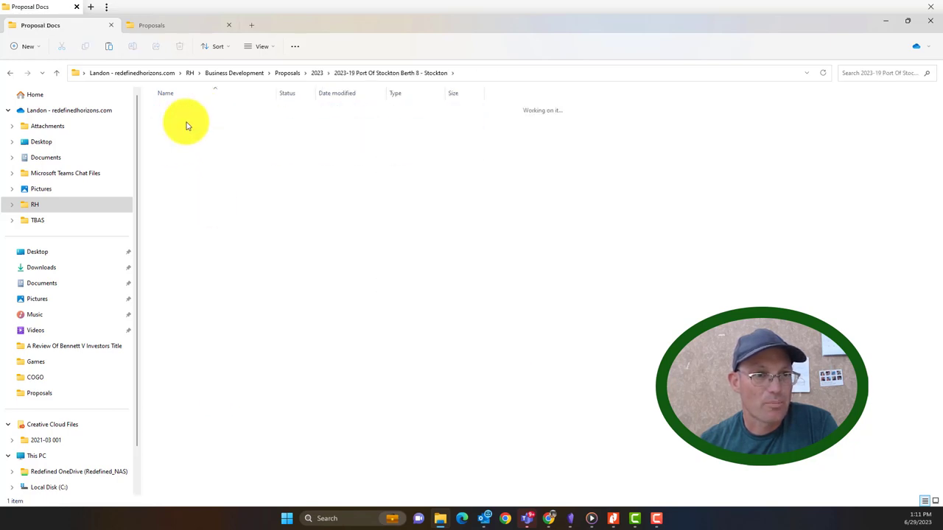
double_click(185, 109)
right_click(259, 250)
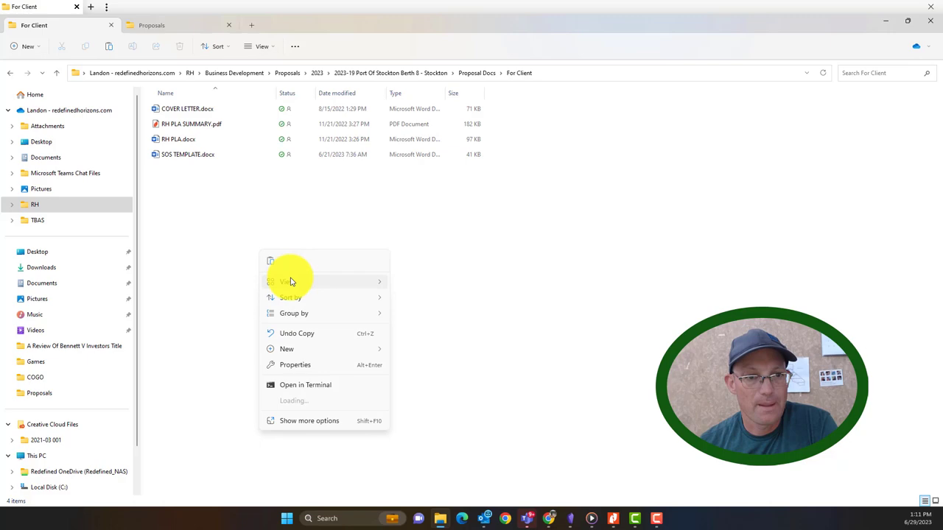
click(270, 261)
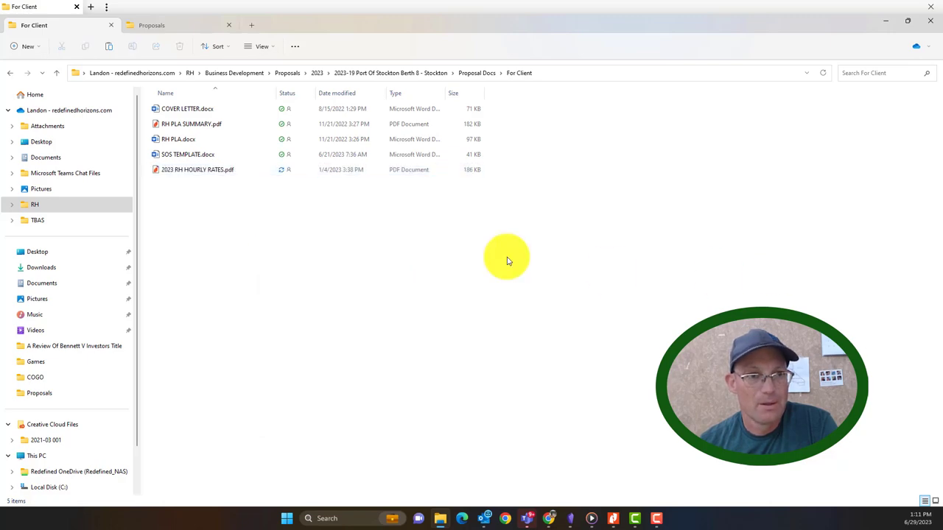
mouse_move(855, 195)
mouse_down()
mouse_move(258, 197)
mouse_move(489, 145)
mouse_up()
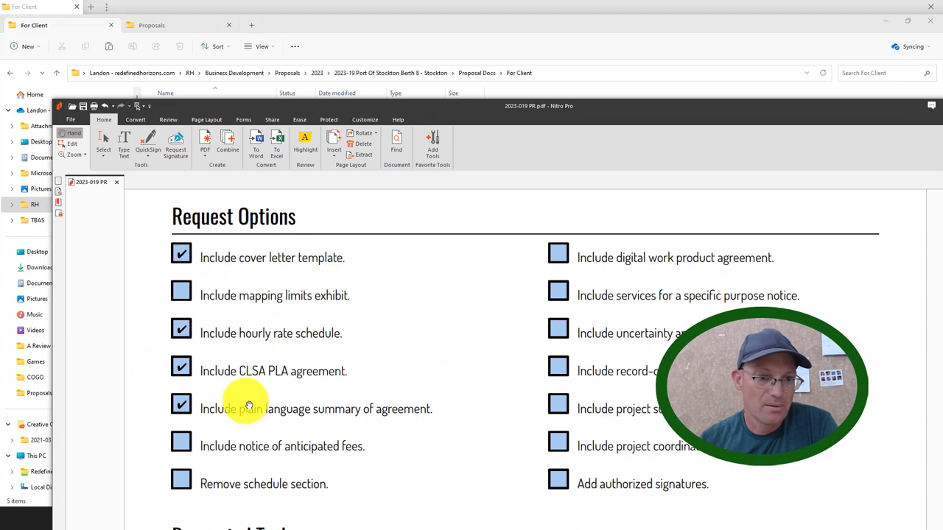
scroll(250, 406, down, 2)
scroll(249, 406, up, 2)
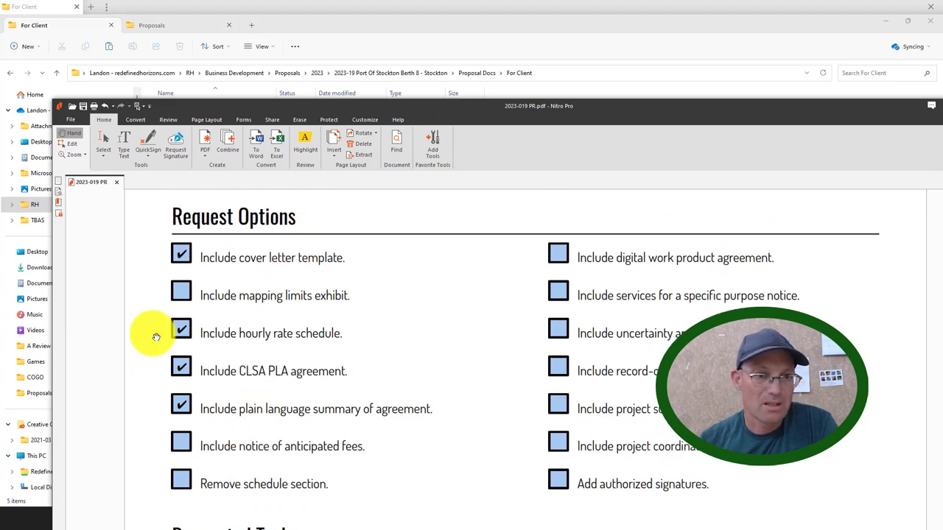
drag(460, 116, 460, 529)
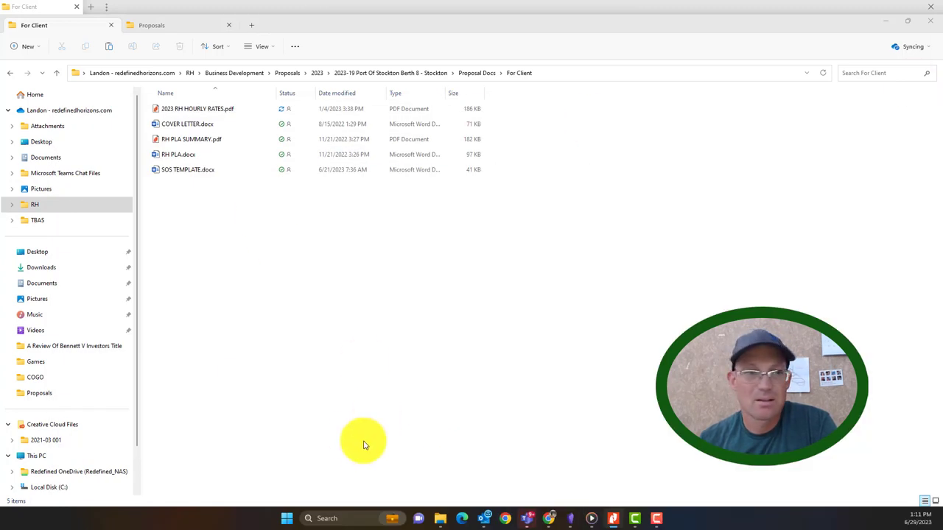
click(178, 125)
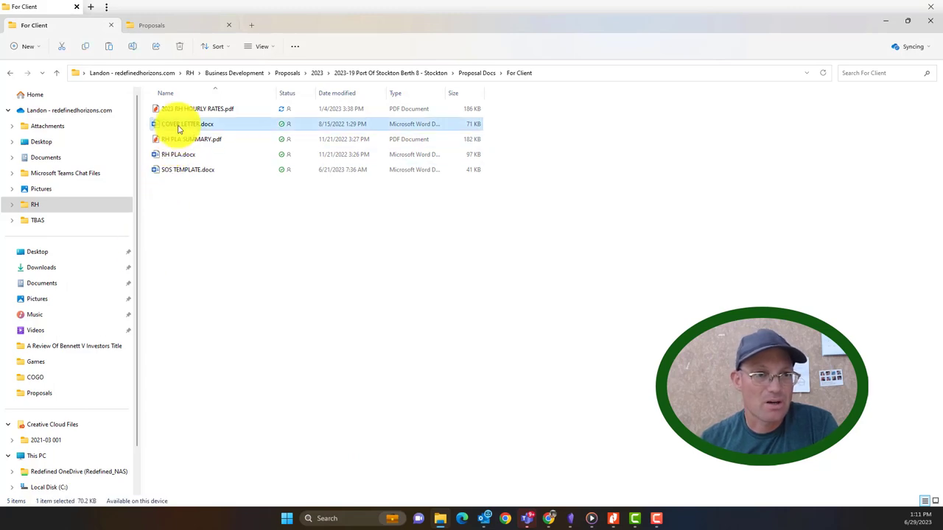
In COVER LETTER.docx set the subtitle to the Port of Stockton project name and retype the greeting's addressee
double_click(177, 126)
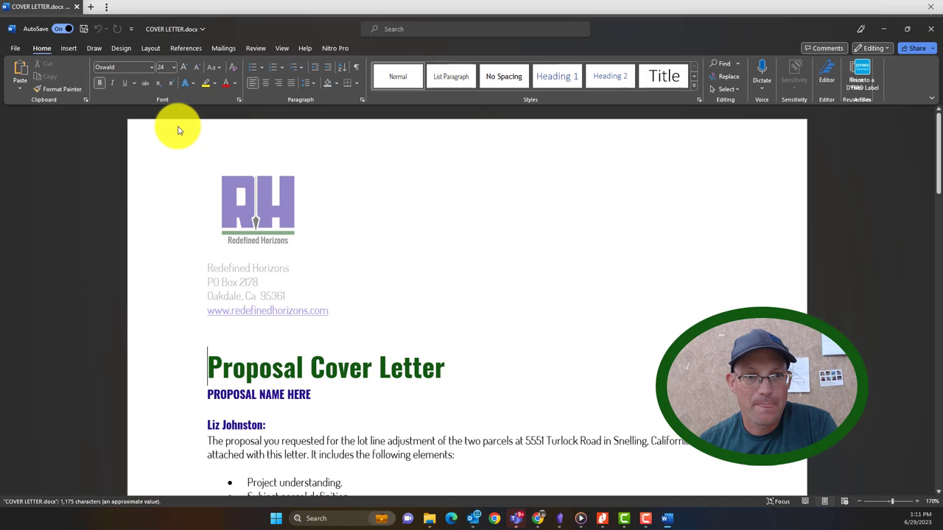
scroll(410, 297, down, 2)
scroll(410, 297, down, 2)
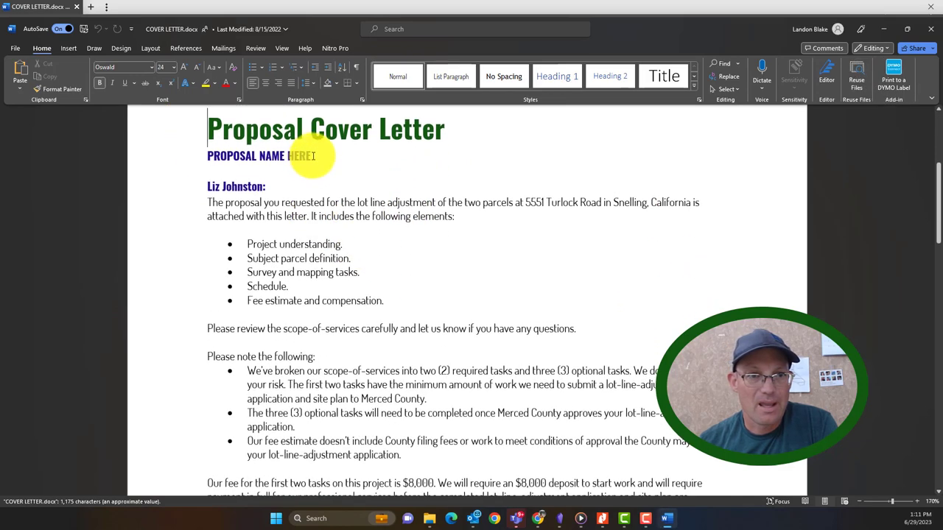
drag(316, 156, 206, 156)
text(Stockton Berth 8)
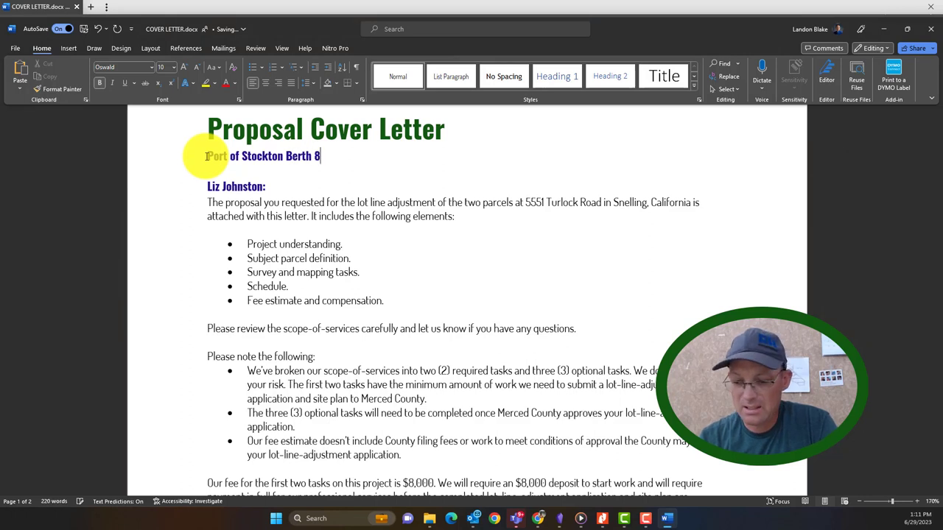
text(Improvements - Stockton)
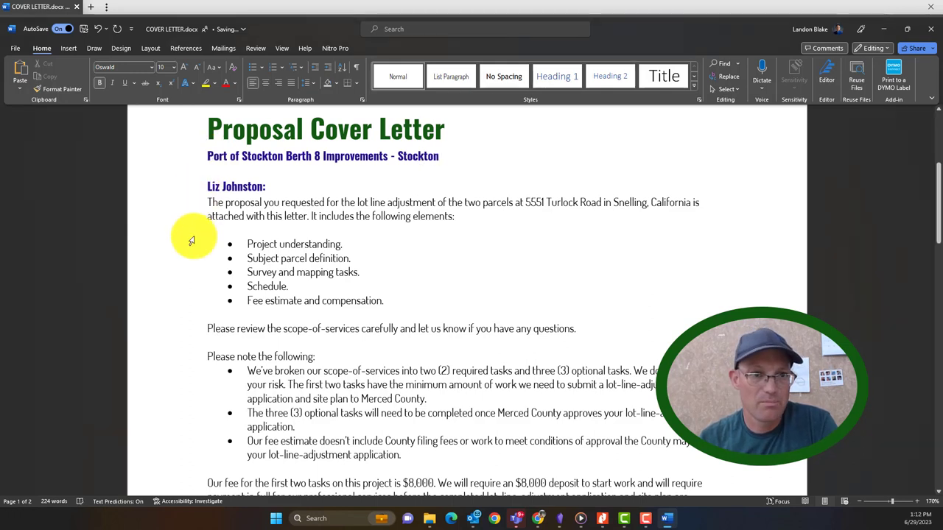
drag(265, 186, 198, 186)
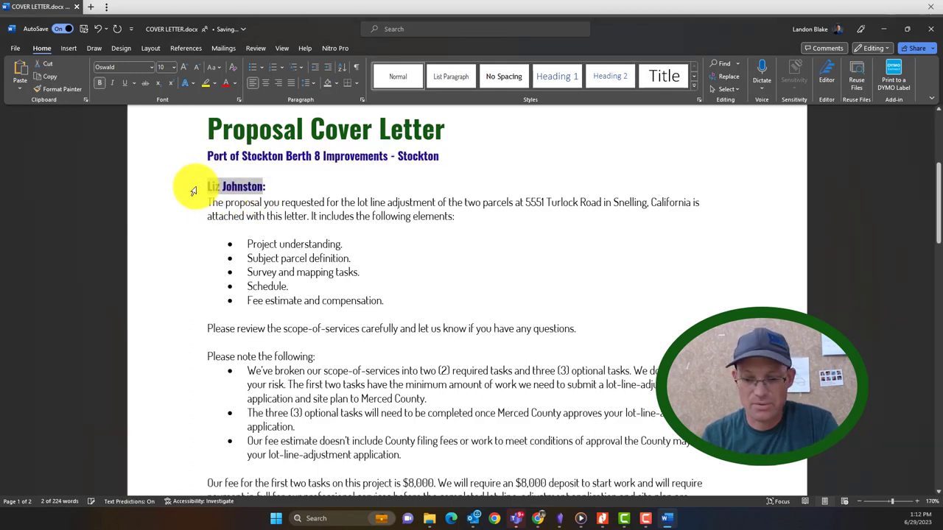
text(Rose McCl)
text(ure:)
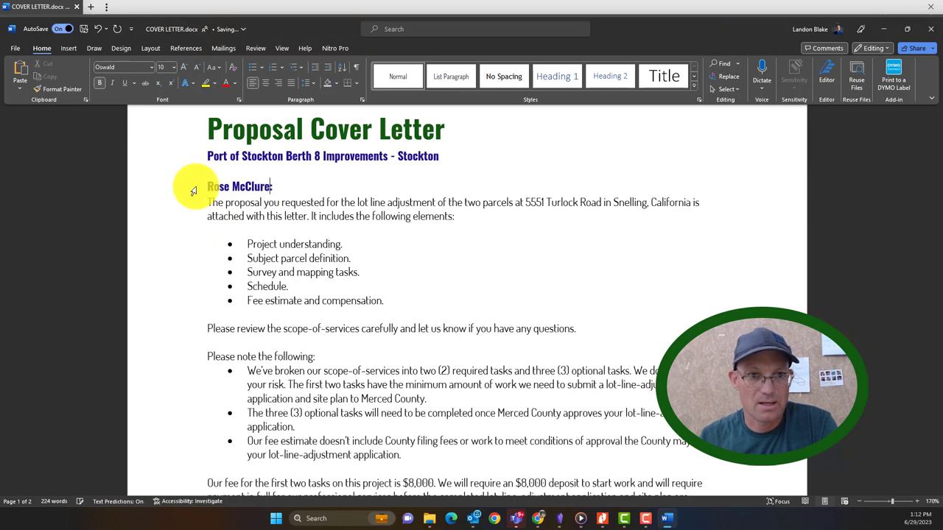
scroll(412, 317, down, 8)
scroll(369, 309, down, 5)
scroll(368, 280, down, 1)
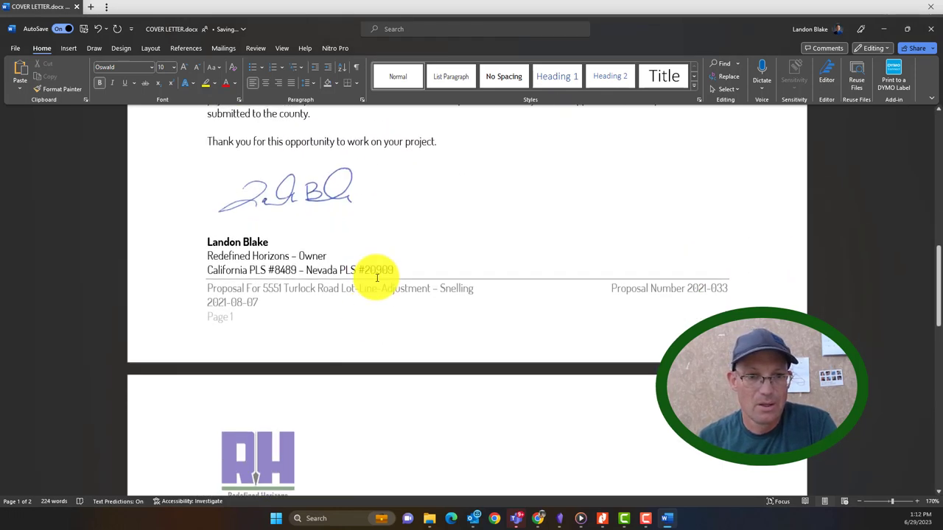
Rewrite the footer as 'Proposal For Port of Stockton Berth 8 Improvements – Stockton' with Proposal Number 2023-19 at right
double_click(317, 294)
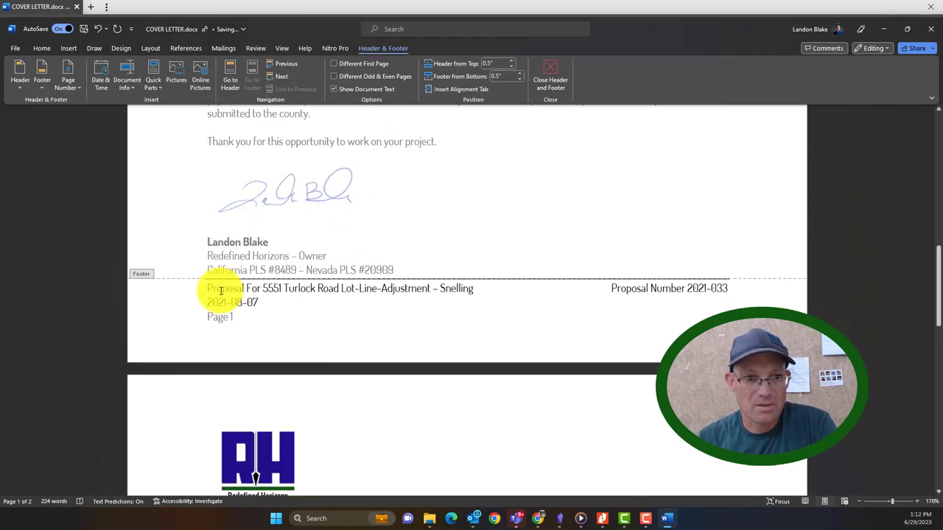
drag(263, 288, 482, 290)
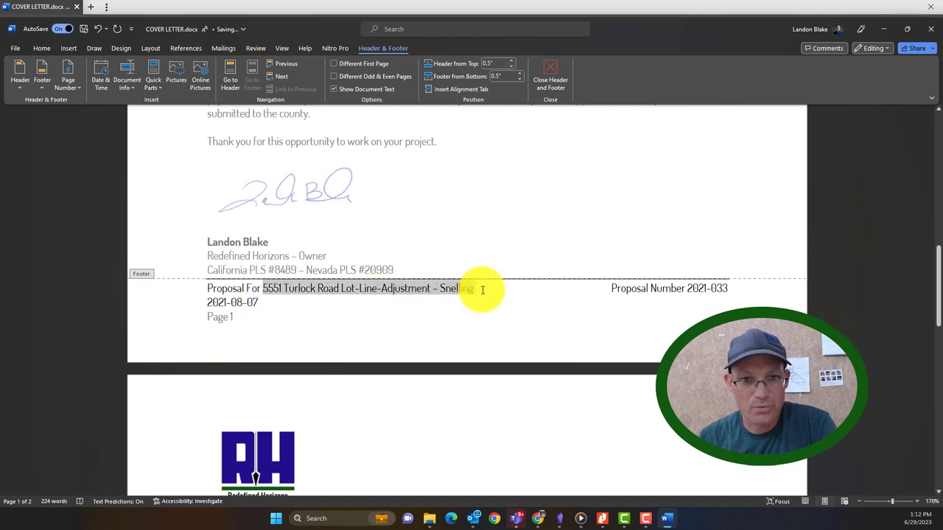
text(Stockton Berth 7)
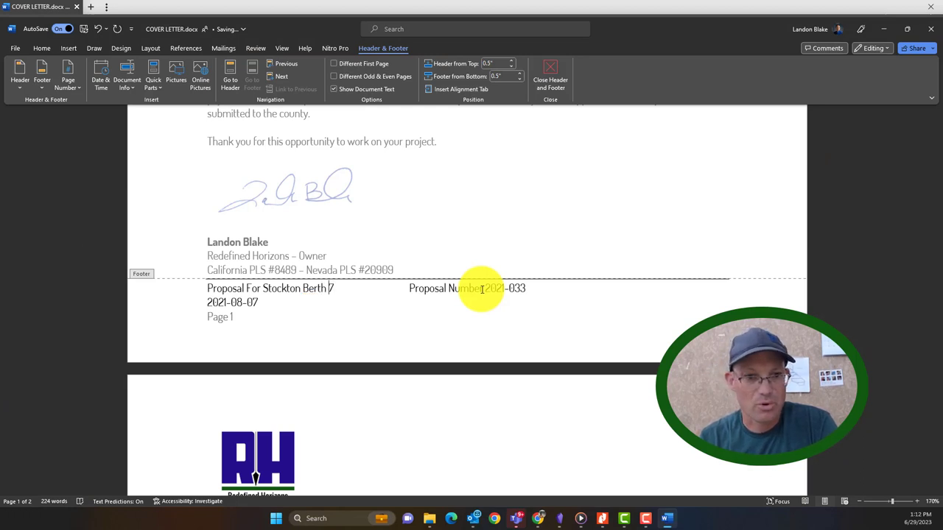
key(Left)
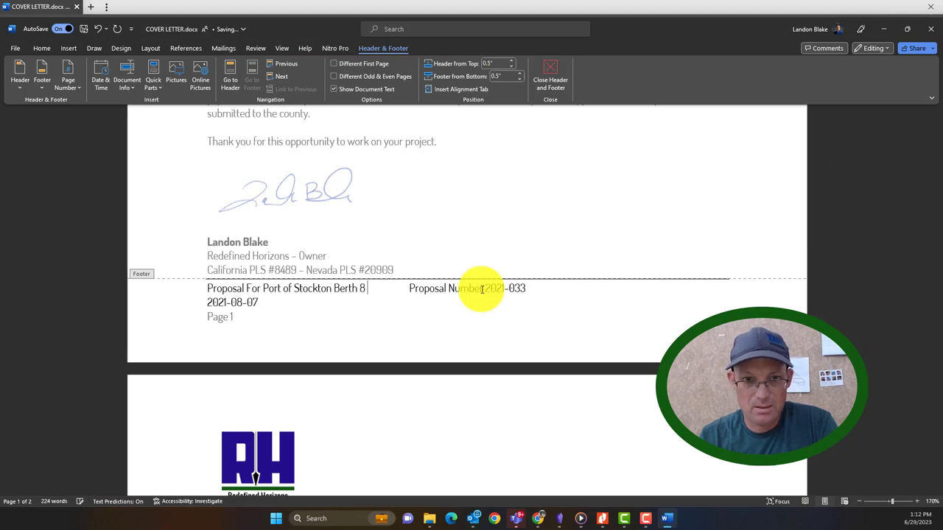
text(ement )
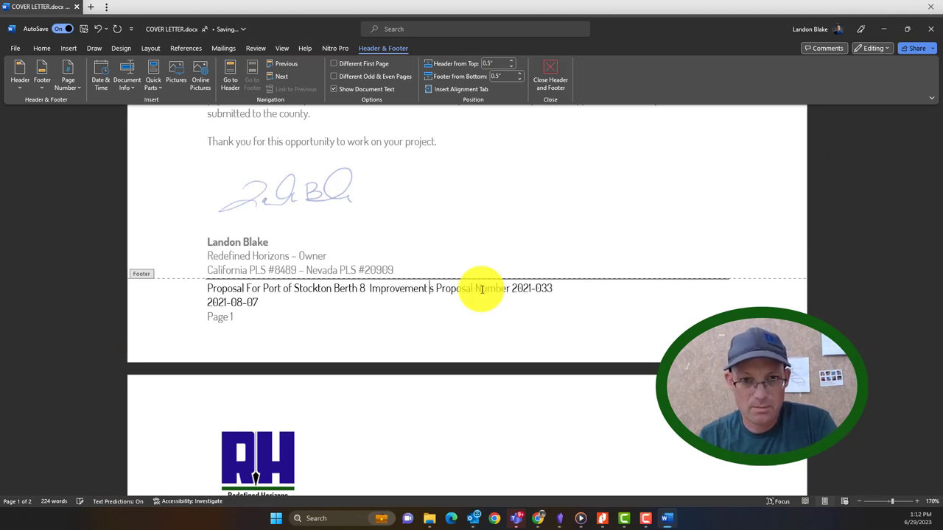
text(- Stockton)
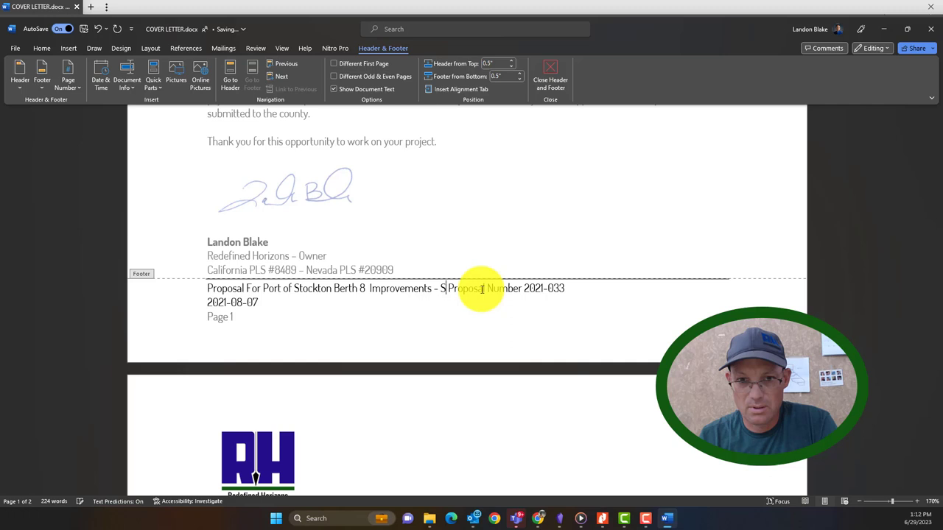
key(Tab)
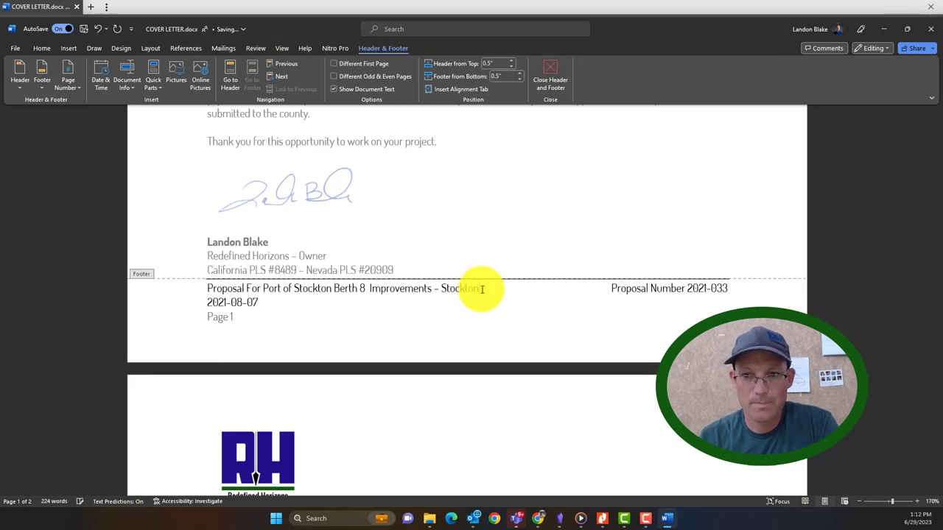
drag(744, 291, 692, 288)
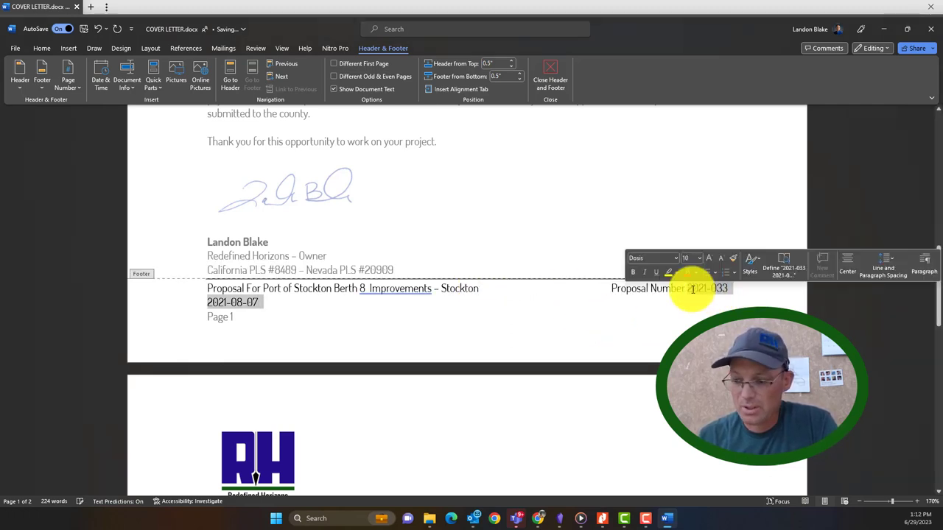
text(2023-19)
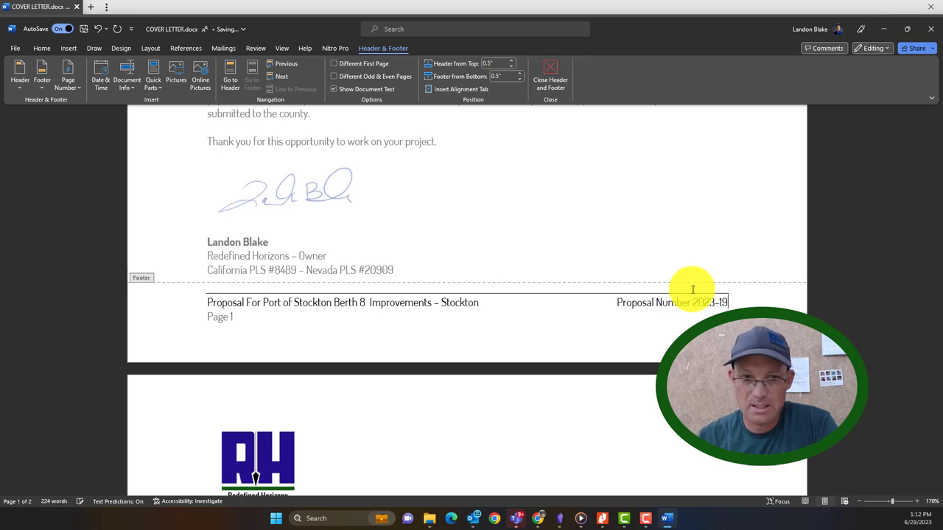
click(243, 316)
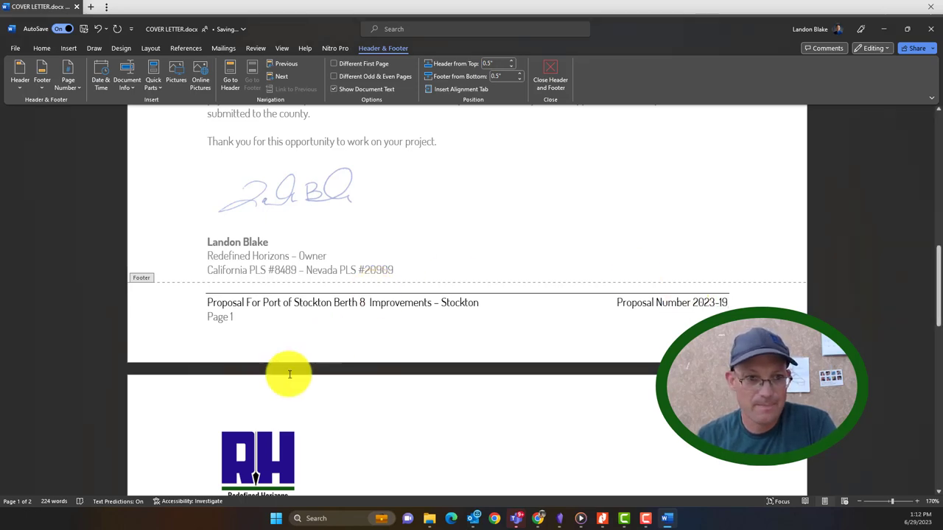
double_click(536, 224)
scroll(501, 353, down, 5)
scroll(478, 346, down, 4)
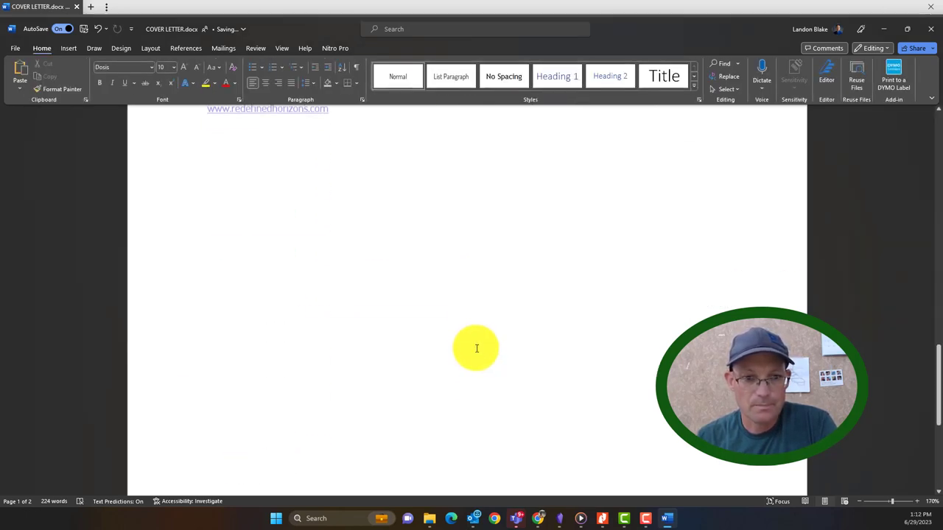
scroll(486, 368, up, 3)
scroll(497, 393, up, 5)
scroll(515, 324, down, 2)
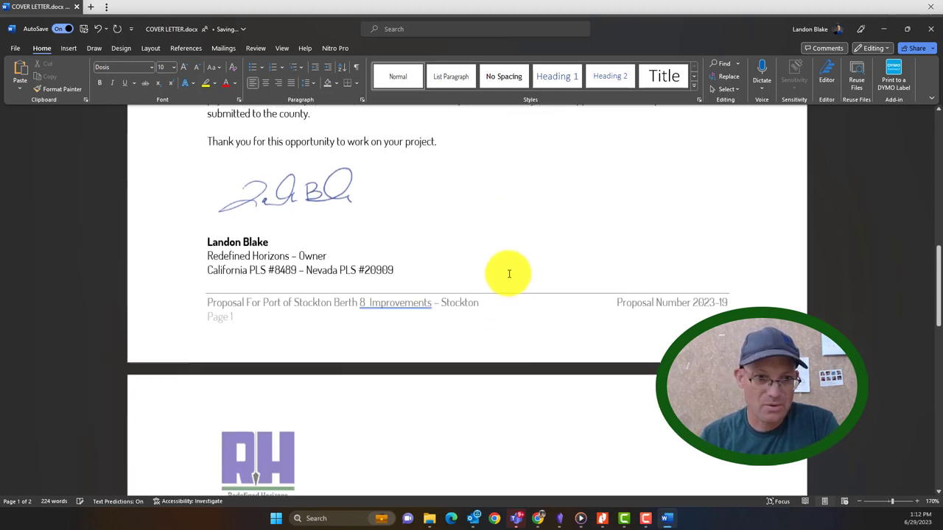
scroll(509, 274, up, 4)
scroll(515, 324, up, 5)
scroll(442, 368, up, 5)
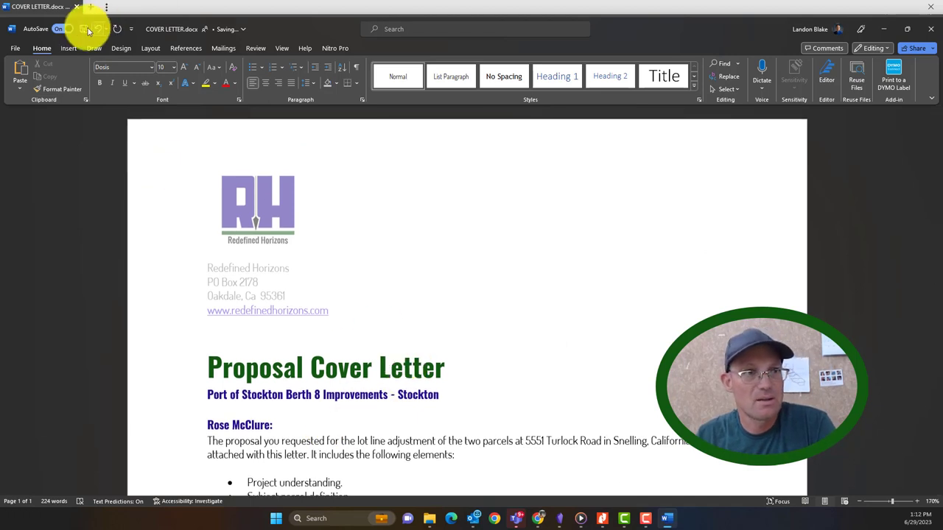
scroll(489, 342, down, 3)
scroll(490, 342, up, 3)
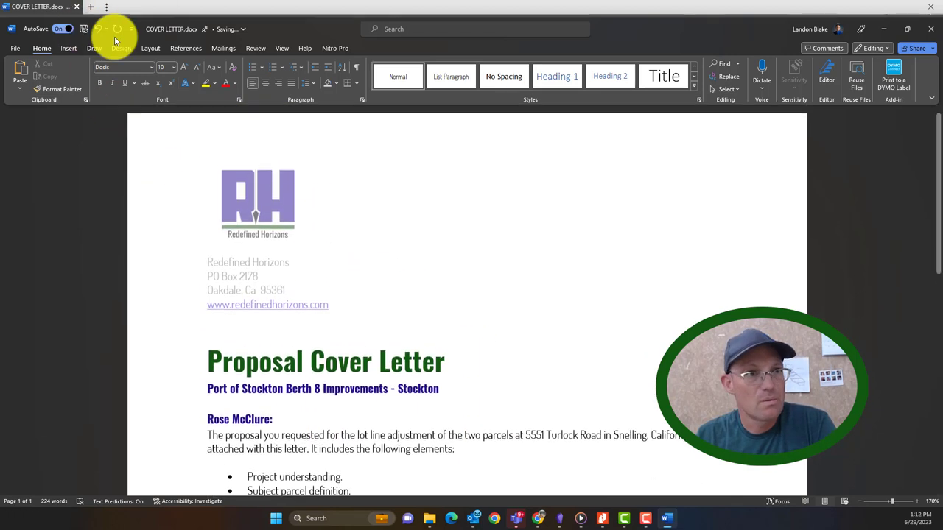
Close the edited cover letter in Word, returning to the For Client folder
click(933, 7)
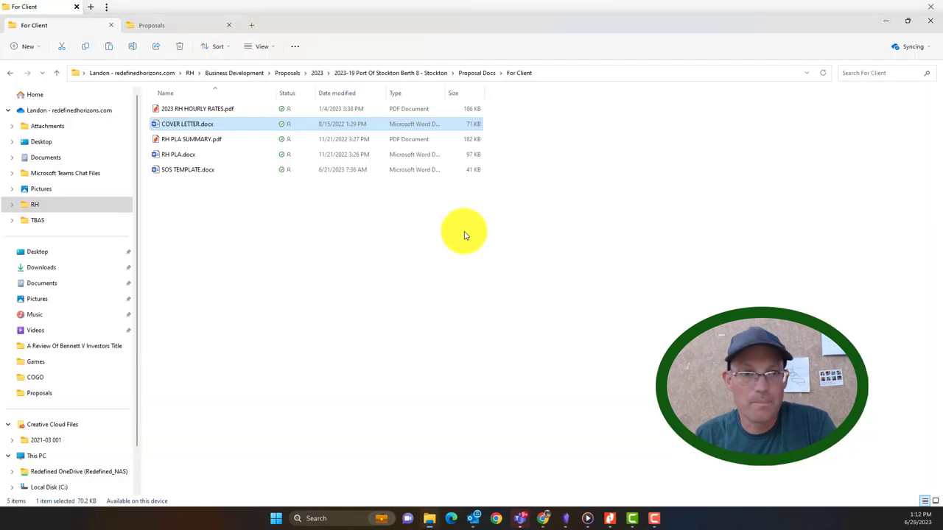
Rename COVER LETTER.docx to 2023-19 CL.docx
right_click(188, 123)
click(245, 137)
text(2023-19 CL)
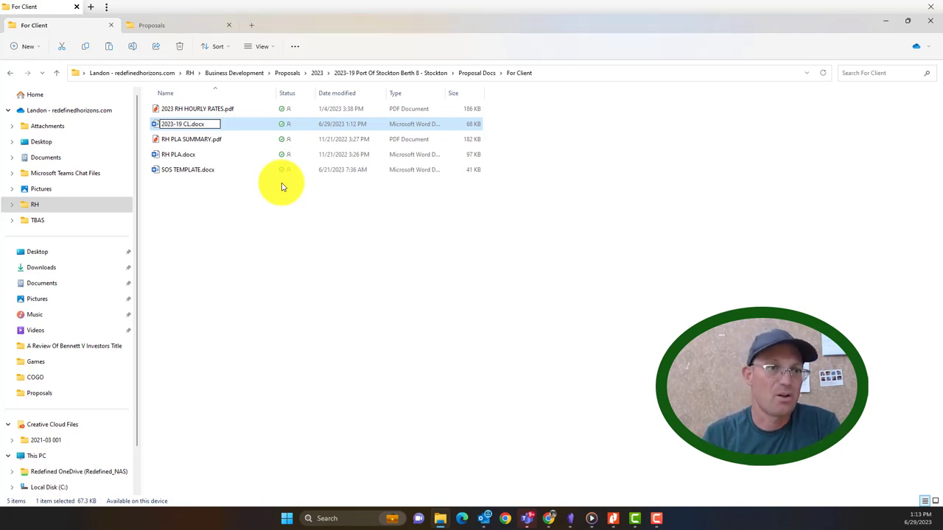
key(Return)
Rename SOS TEMPLATE.docx to 2023-19 SOS.docx and open it in Word
right_click(171, 170)
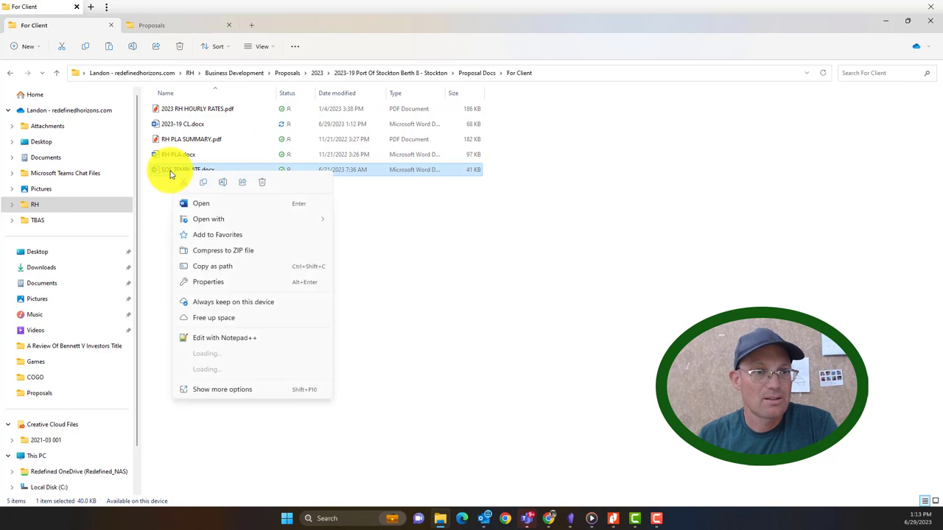
click(224, 183)
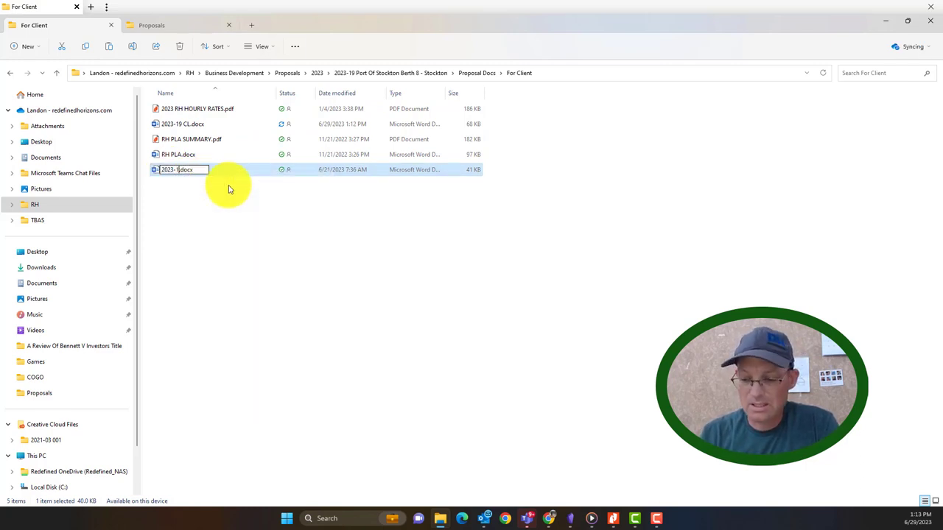
text(9 SOS)
key(Return)
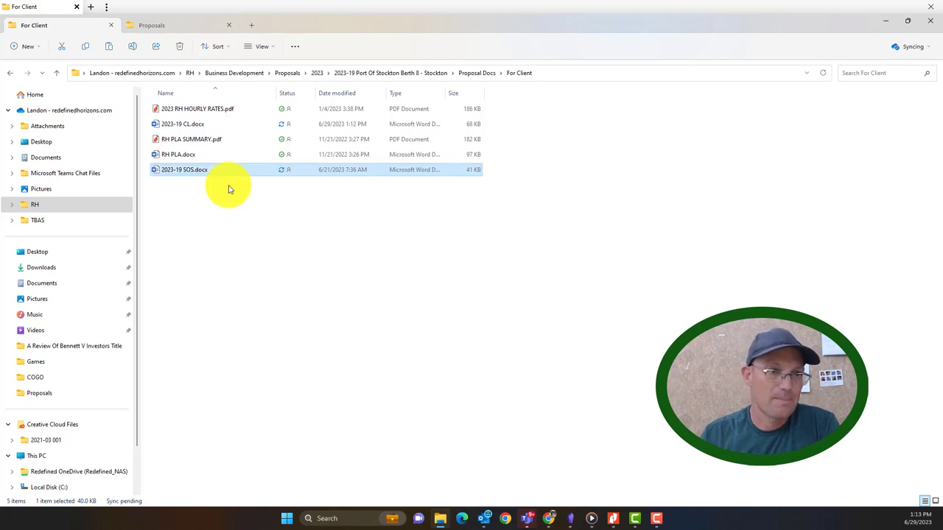
double_click(203, 175)
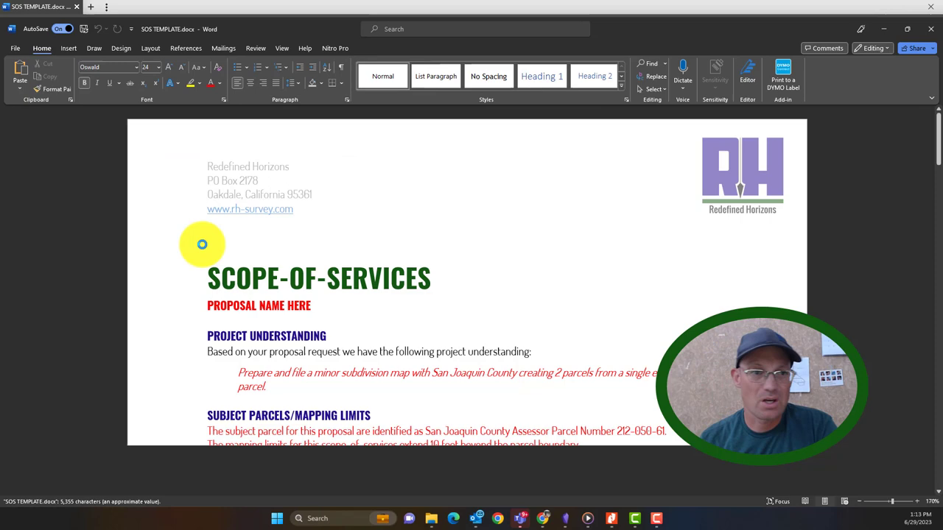
scroll(438, 325, down, 1)
Replace the PROPOSAL NAME HERE line with PORT OF STOCKTON BERTH 8 IMPROVEMENTS - STOCKTON
click(141, 208)
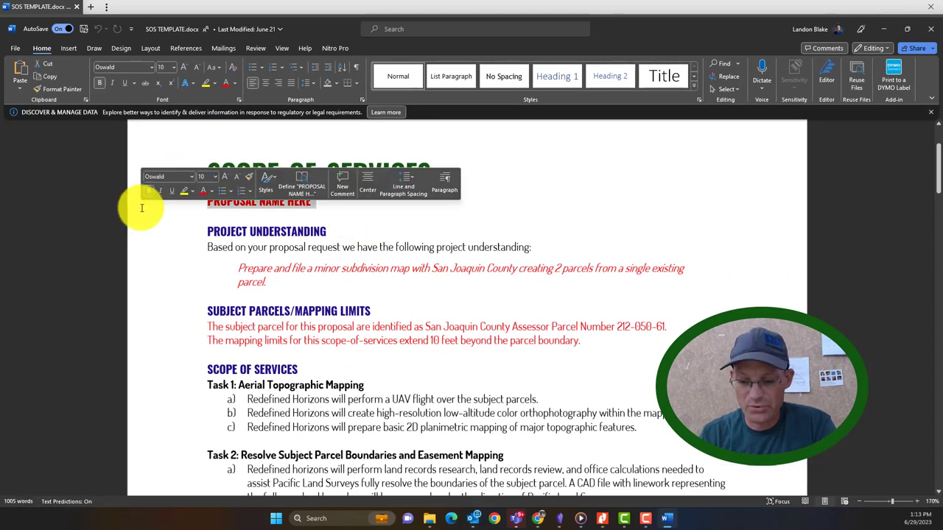
text(20)
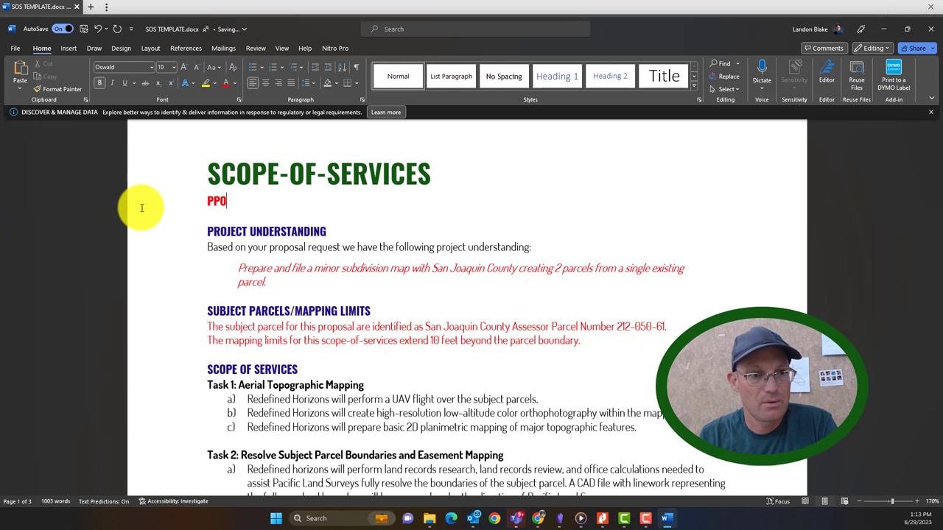
text(ORTH OF STOCKTON BERTH 8 IMPROVEMENTS - STOCKL)
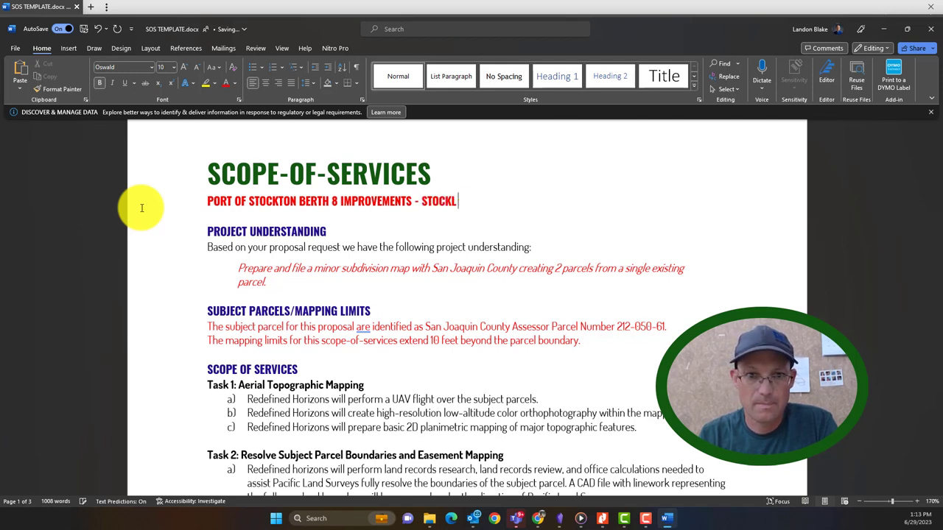
key(BackSpace)
text(TON)
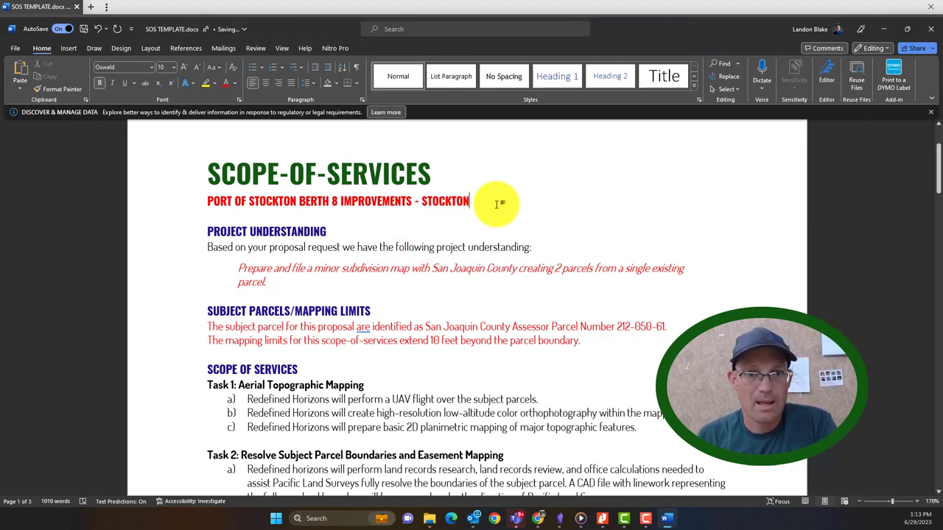
Look at custom font colours for the subtitle and back out without choosing one
click(135, 214)
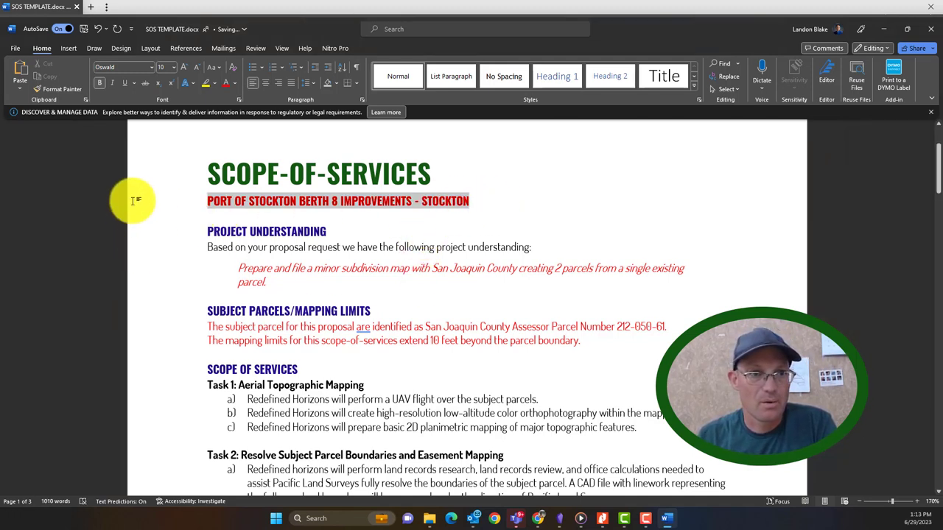
click(234, 83)
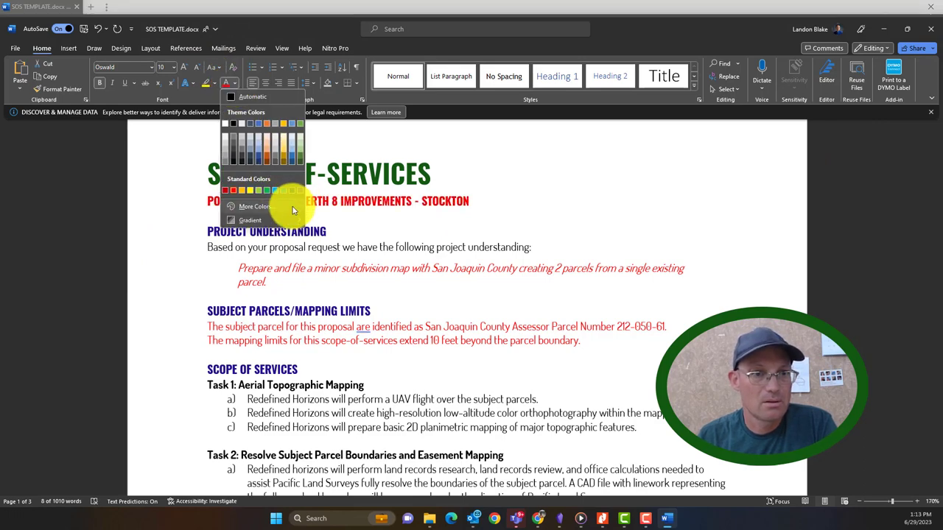
click(258, 208)
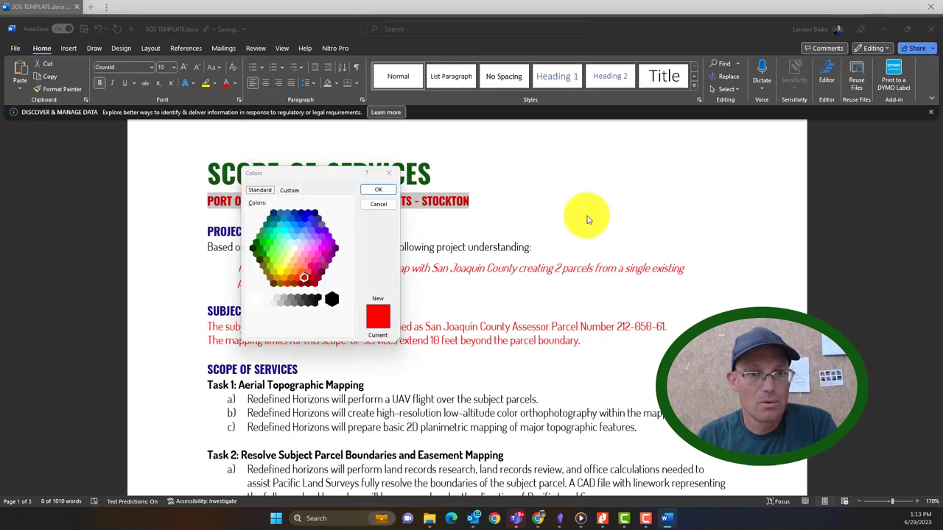
Format-paint the PROJECT UNDERSTANDING heading's dark blue onto the subtitle line
click(392, 205)
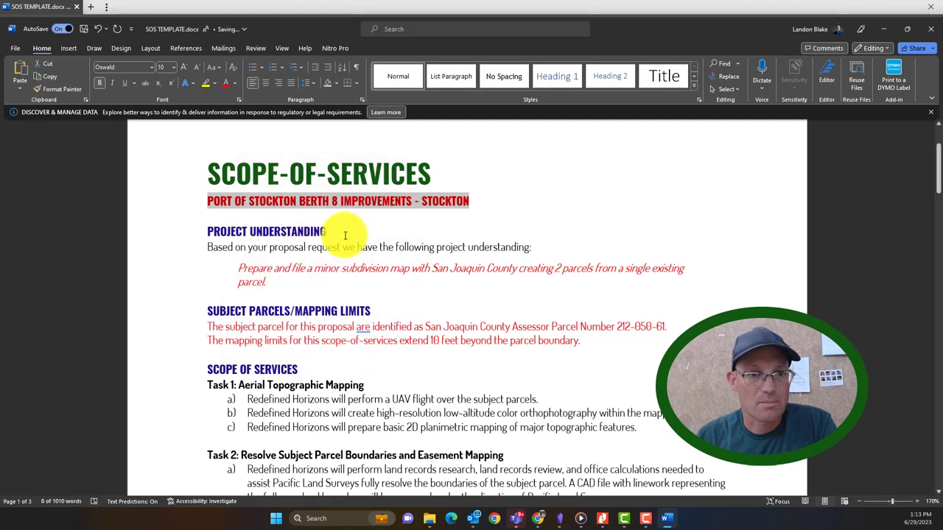
click(207, 230)
click(61, 89)
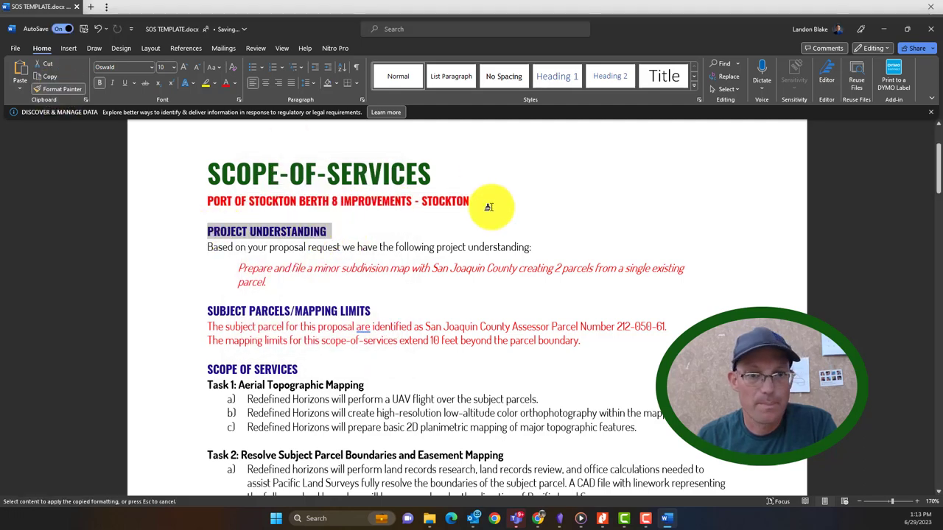
drag(472, 201, 192, 201)
scroll(558, 224, up, 3)
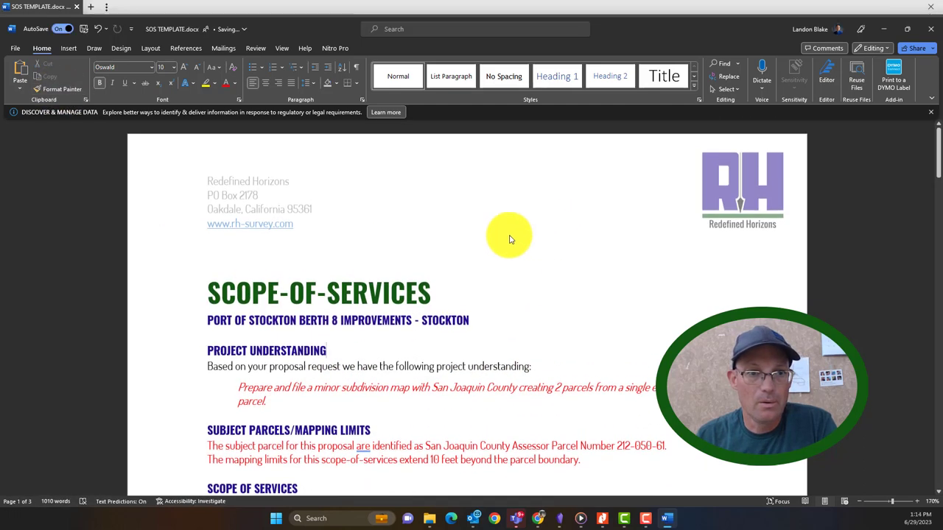
scroll(412, 295, down, 8)
scroll(412, 316, down, 5)
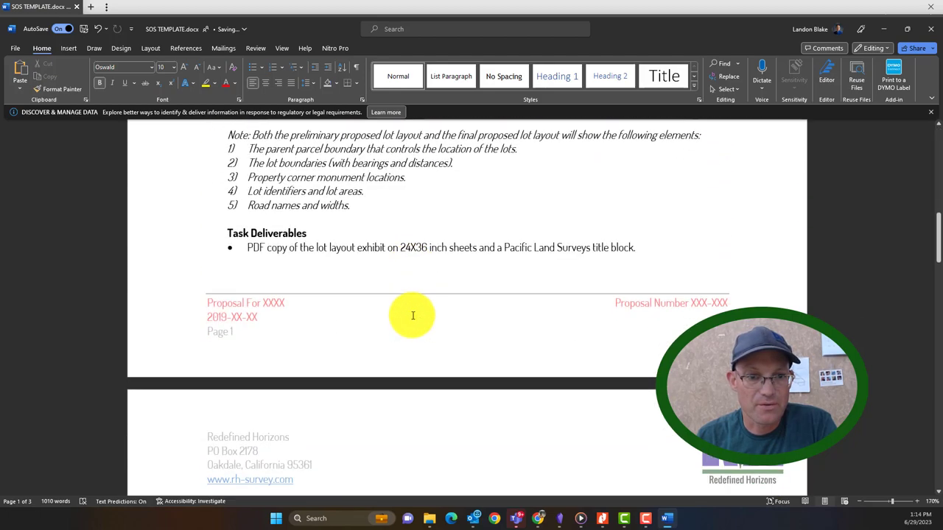
Fill the footer placeholders with the project name, Proposal Number 2023-19 and date 2023-06-29
double_click(292, 307)
double_click(280, 306)
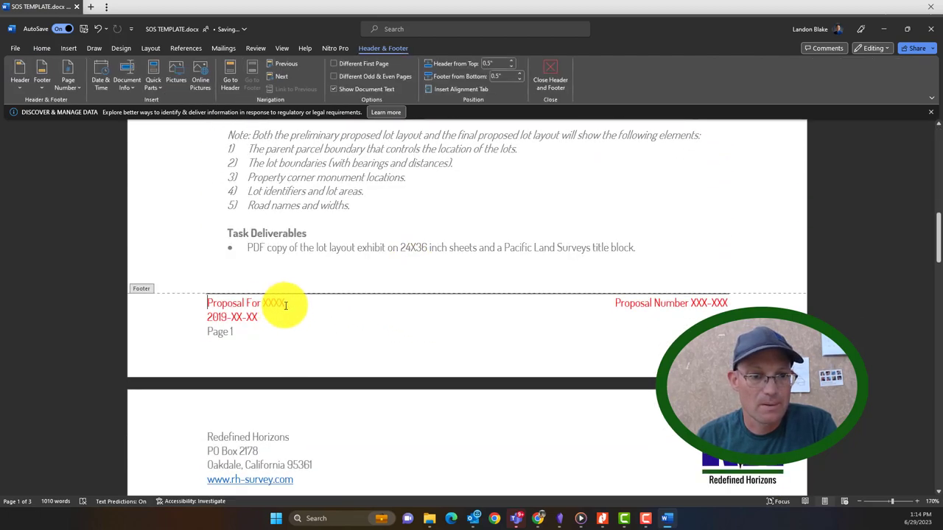
double_click(266, 304)
text(Port of Stockton Berth 8 Improvements - Stock)
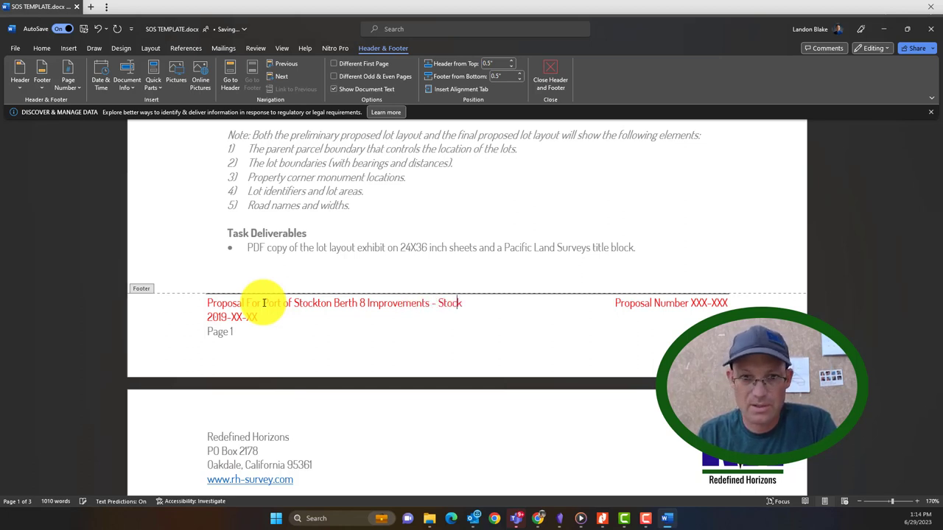
text(toln)
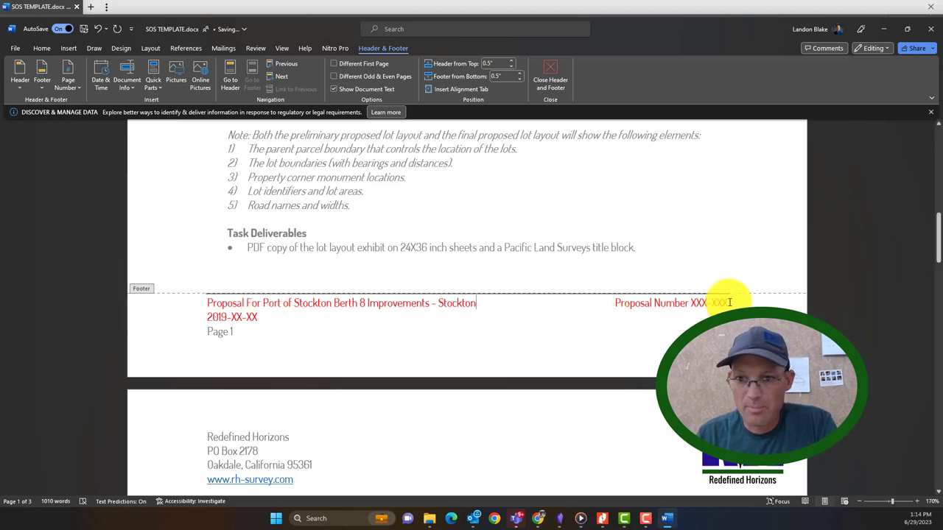
text(2023)
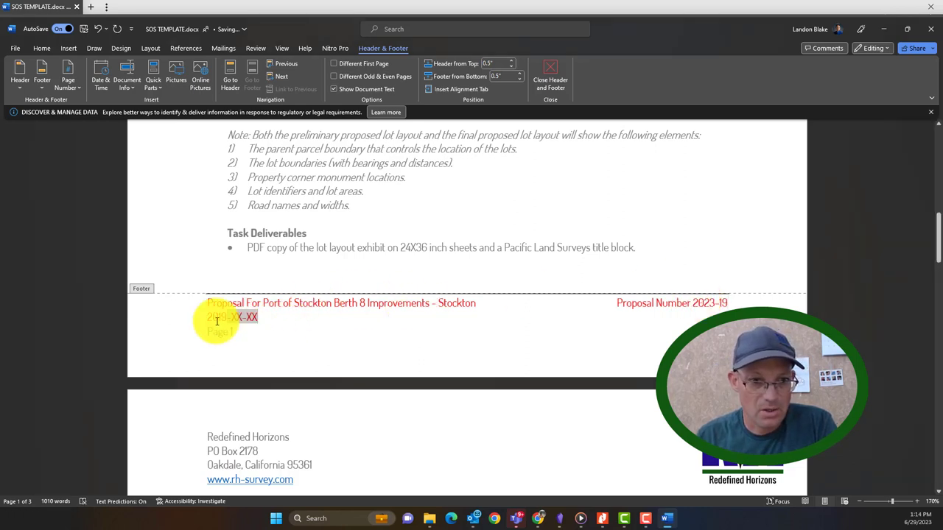
drag(258, 318, 208, 318)
text(2023-06-29)
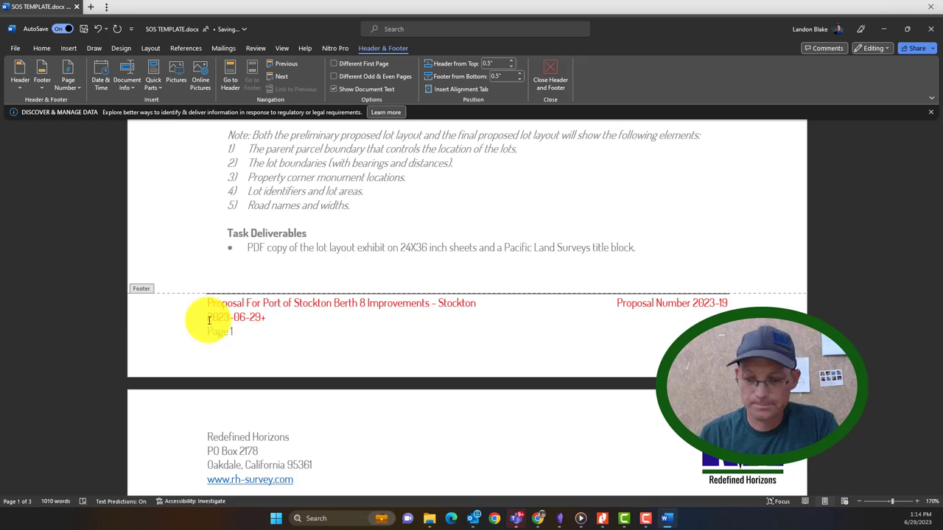
Select all three footer lines ready for font formatting
drag(158, 330, 155, 302)
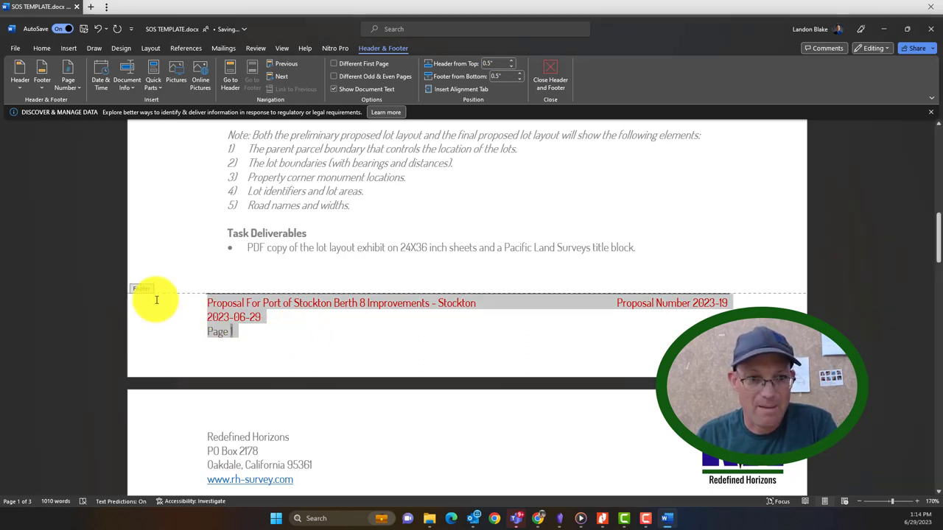
click(42, 47)
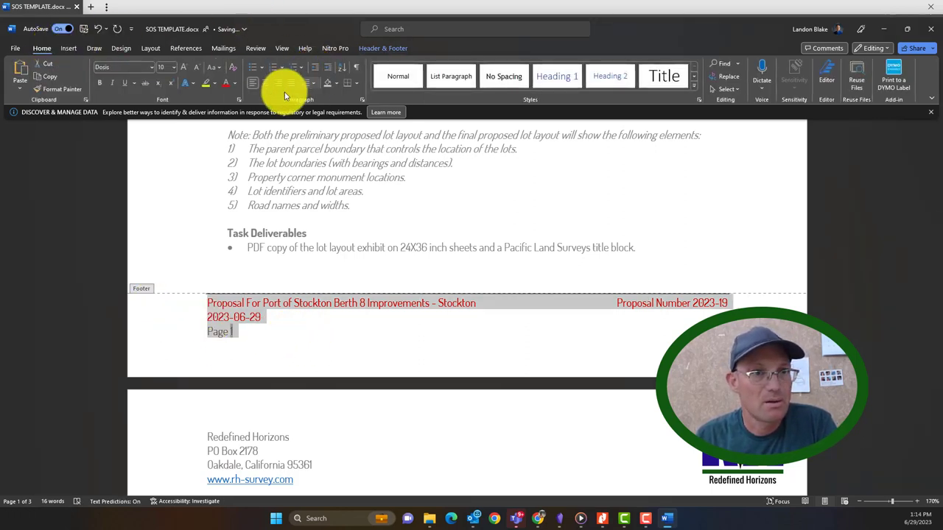
Colour the footer text black instead of red and leave the footer
click(233, 83)
click(221, 99)
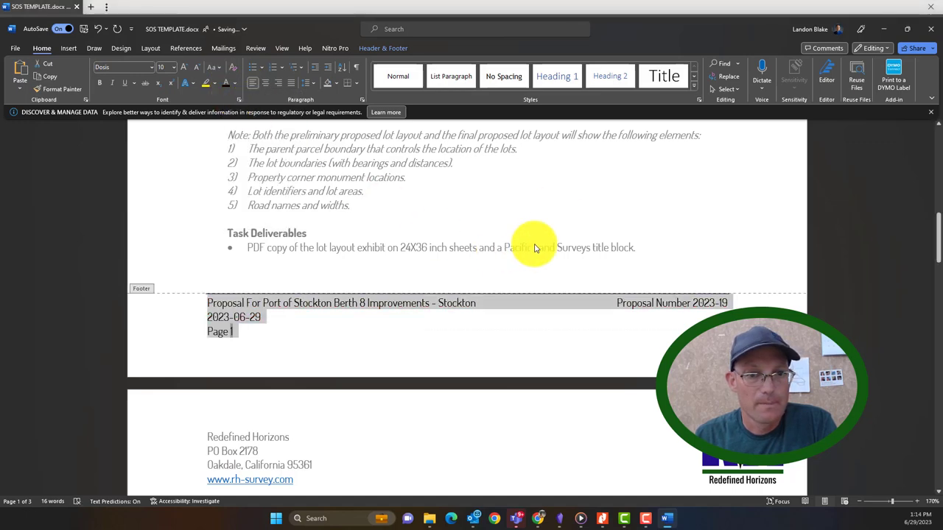
double_click(556, 212)
scroll(413, 280, up, 6)
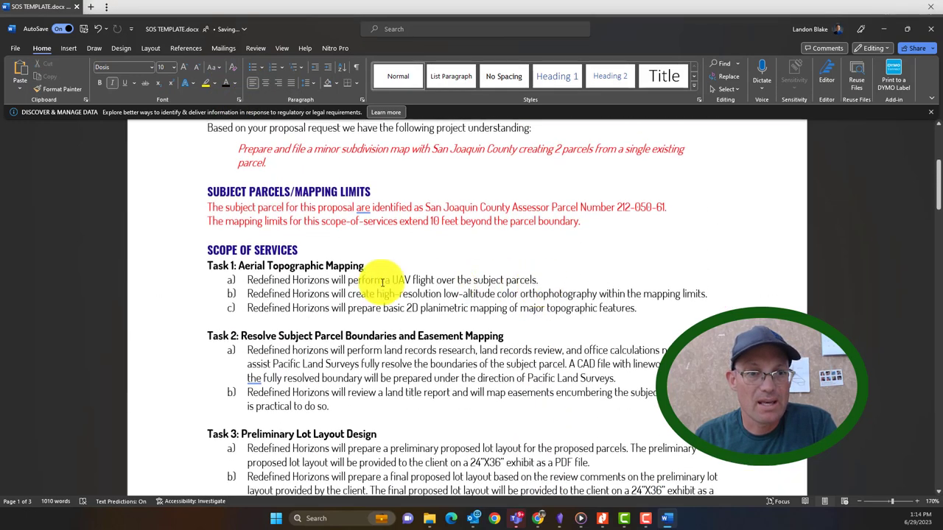
scroll(348, 275, down, 4)
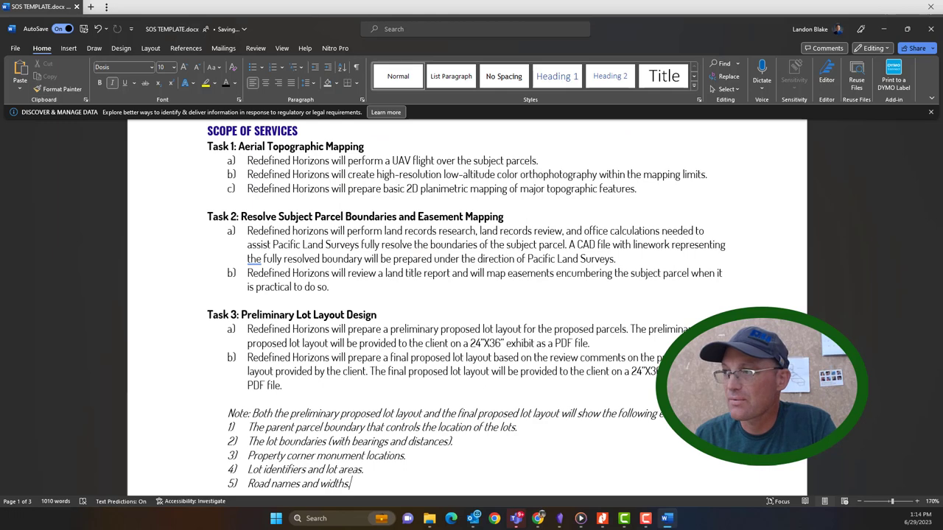
Review the three Requested Tasks in the Nitro Pro request PDF, then minimize it
click(602, 518)
scroll(508, 280, down, 5)
scroll(327, 268, down, 3)
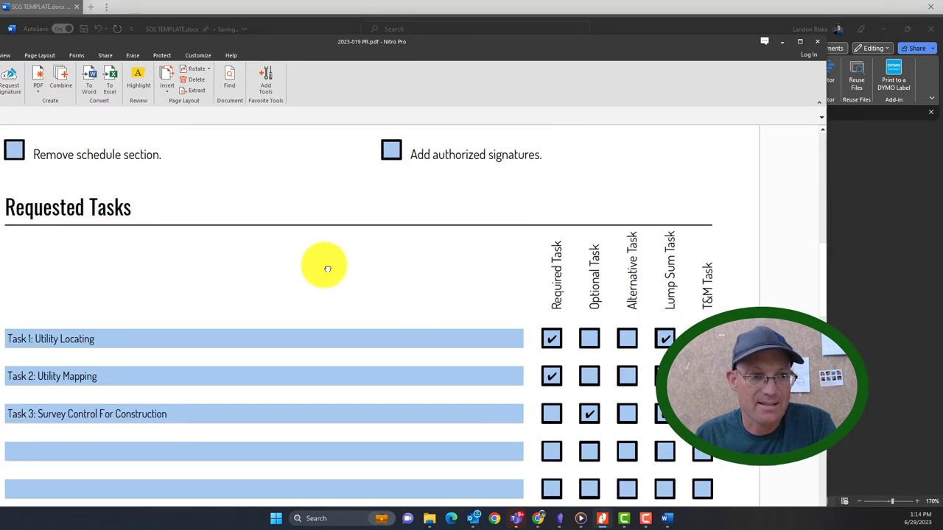
scroll(328, 268, down, 2)
scroll(471, 221, down, 1)
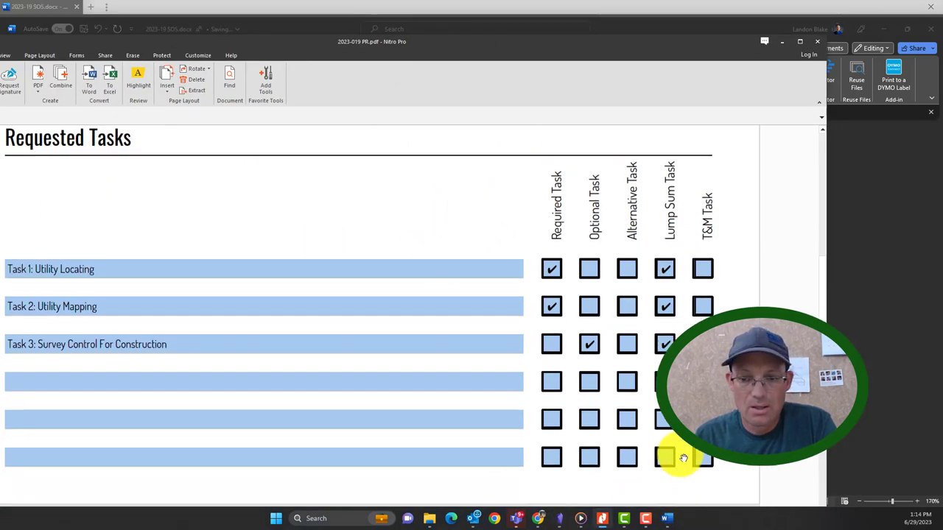
drag(625, 57, 705, 1)
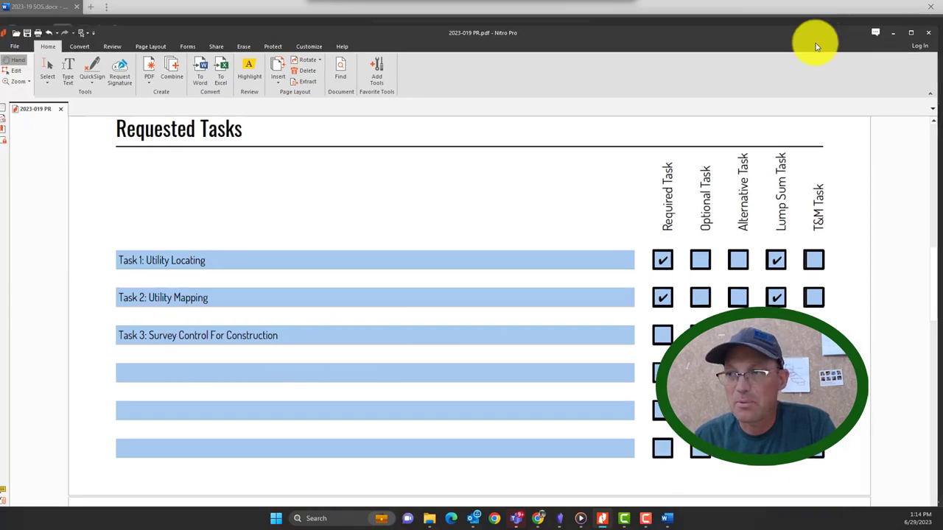
click(869, 19)
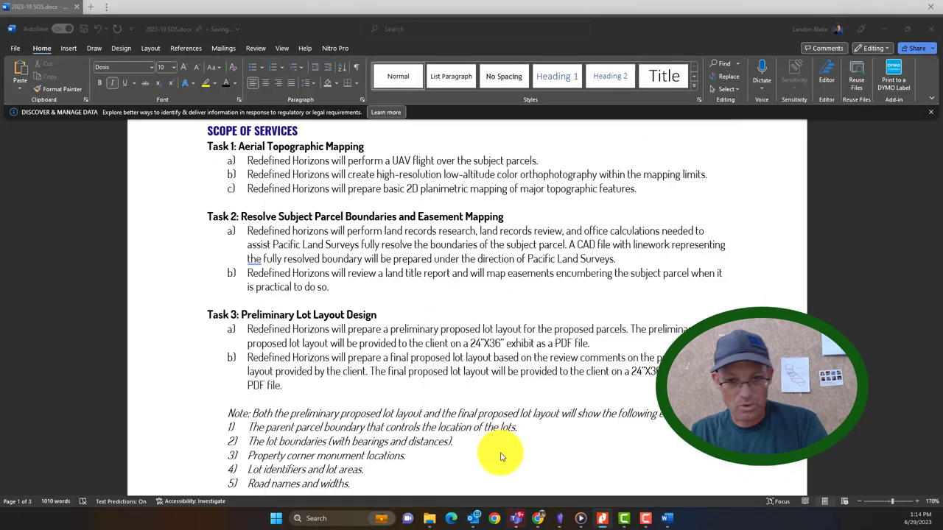
Open SOS TASK LIBRARY.docx from the Proposals templates folder
click(429, 518)
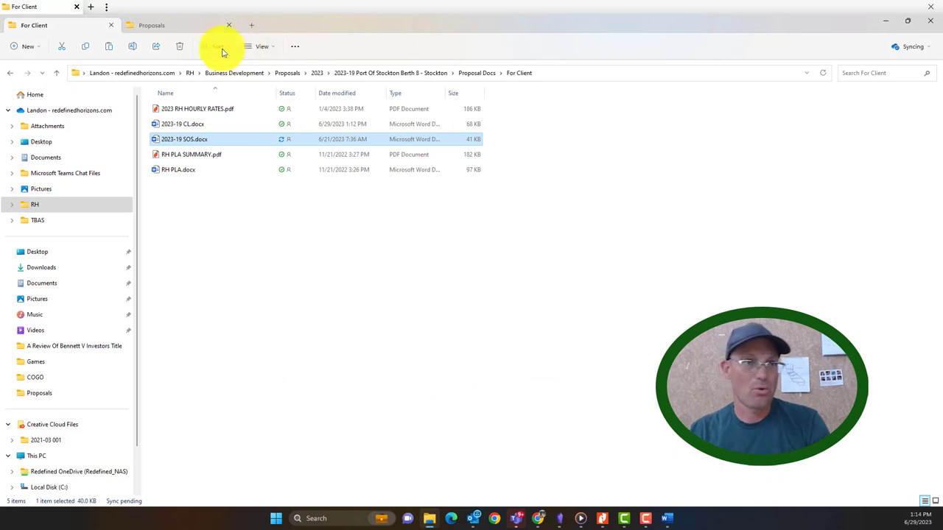
click(152, 25)
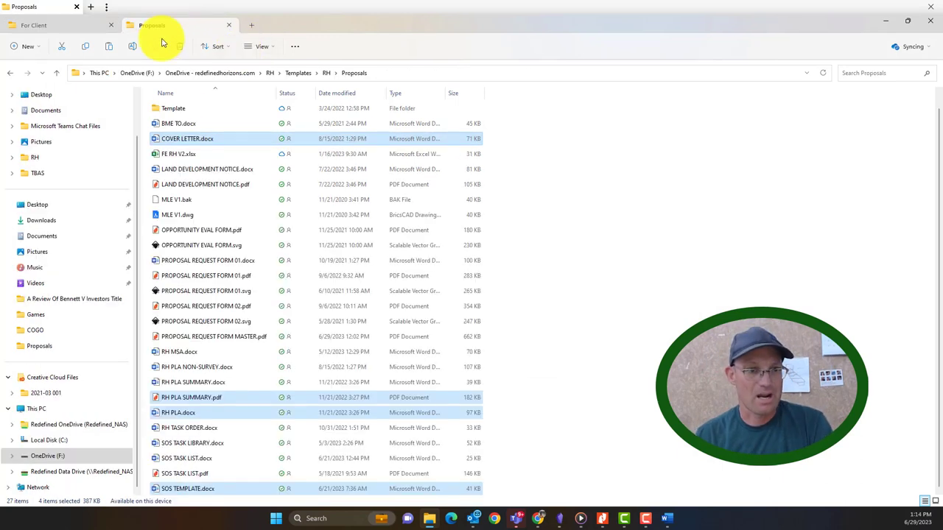
click(713, 275)
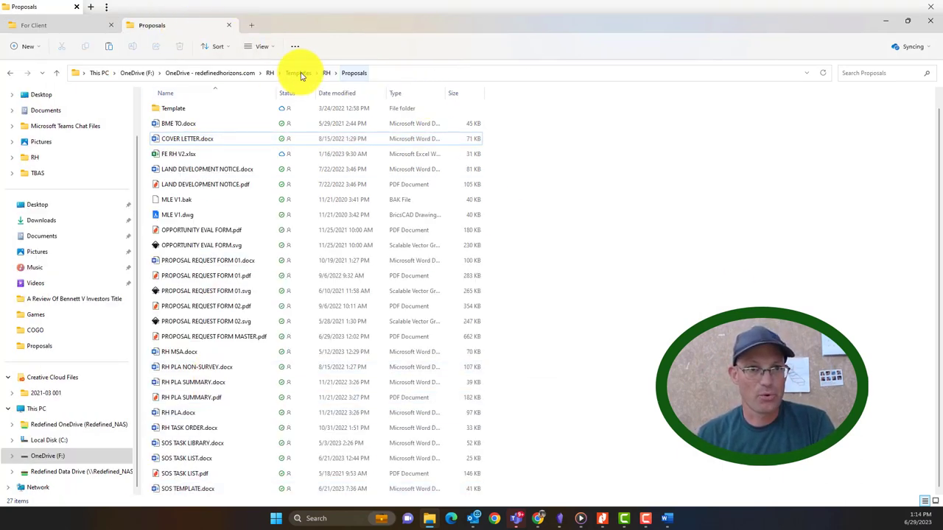
double_click(190, 444)
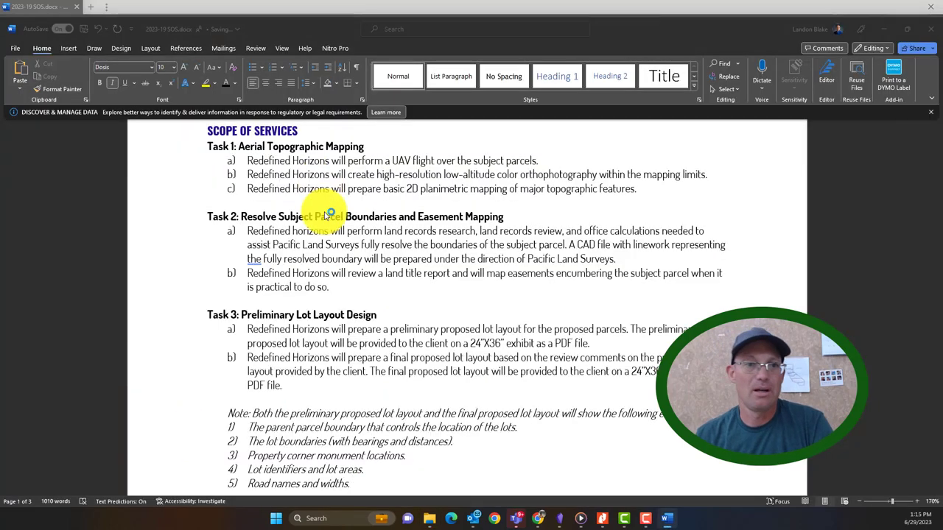
scroll(300, 259, down, 5)
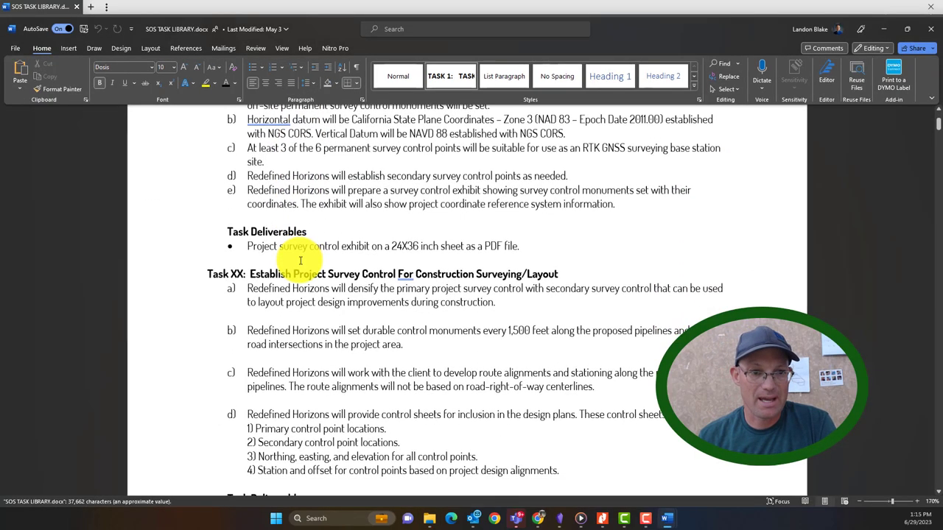
scroll(301, 259, up, 5)
scroll(300, 259, down, 4)
scroll(300, 259, down, 5)
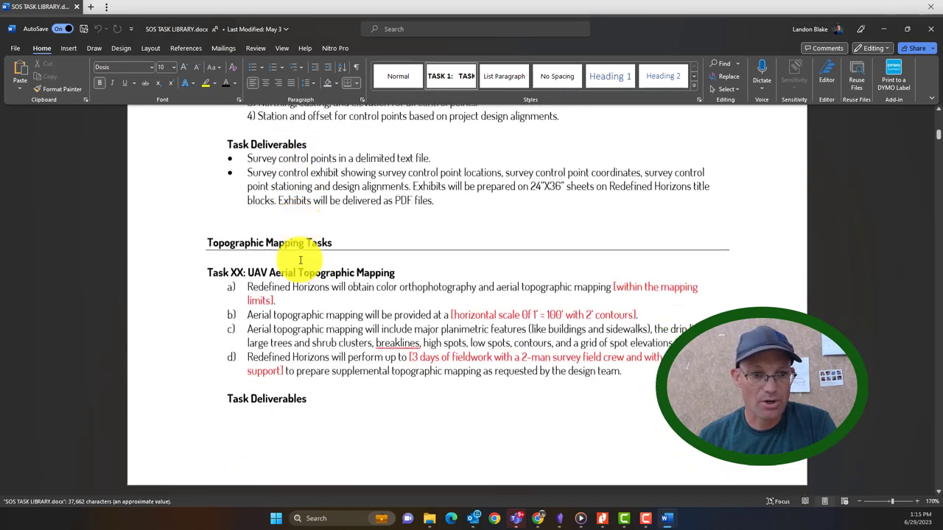
scroll(300, 259, down, 4)
scroll(300, 259, down, 3)
scroll(300, 259, down, 4)
scroll(301, 259, down, 5)
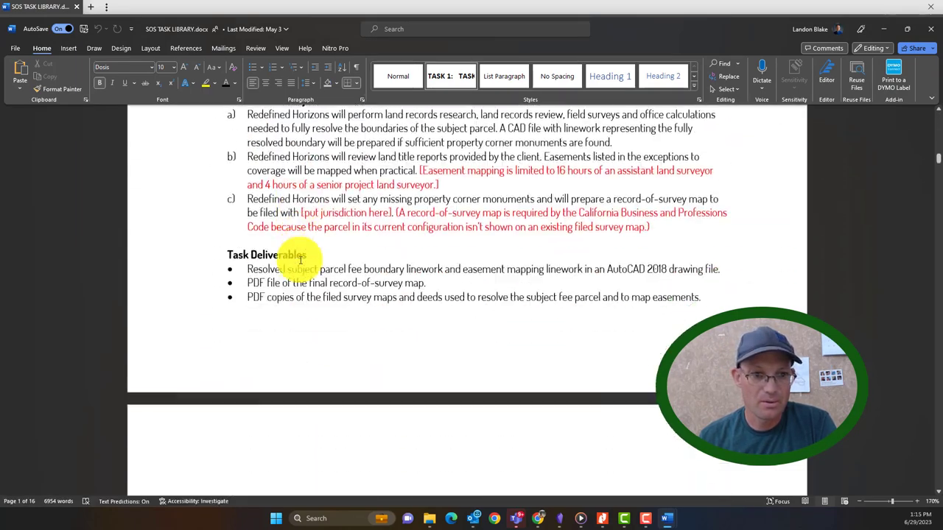
scroll(300, 259, down, 4)
scroll(301, 259, down, 5)
scroll(300, 259, down, 4)
scroll(300, 260, down, 5)
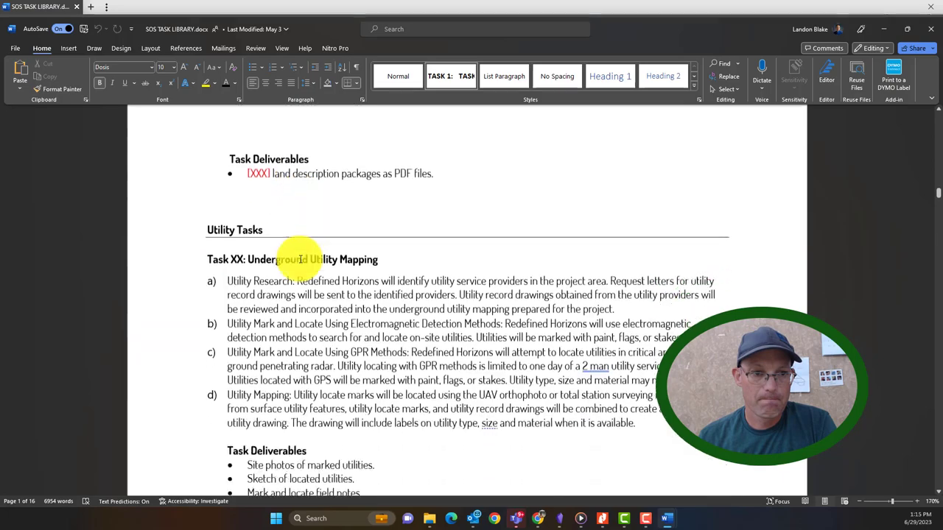
scroll(300, 259, down, 4)
scroll(300, 259, up, 3)
scroll(301, 259, up, 1)
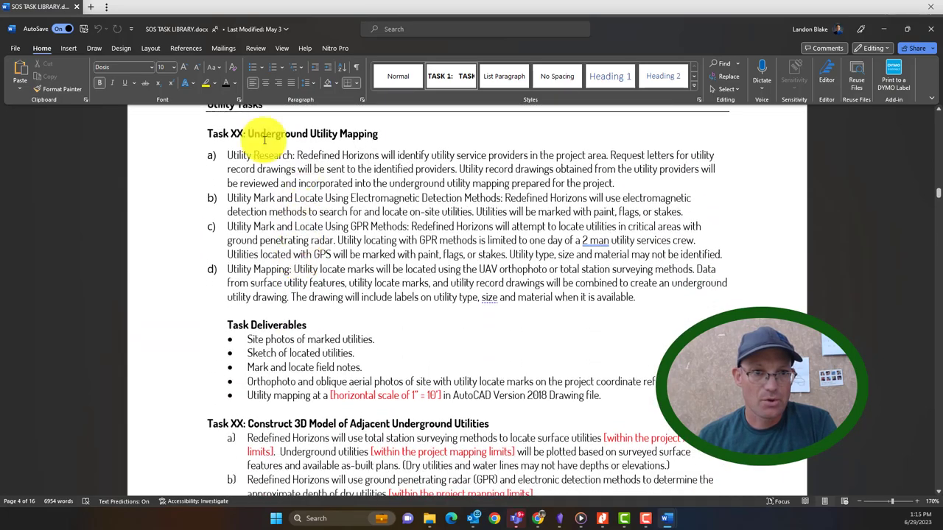
scroll(322, 301, down, 5)
scroll(322, 301, down, 4)
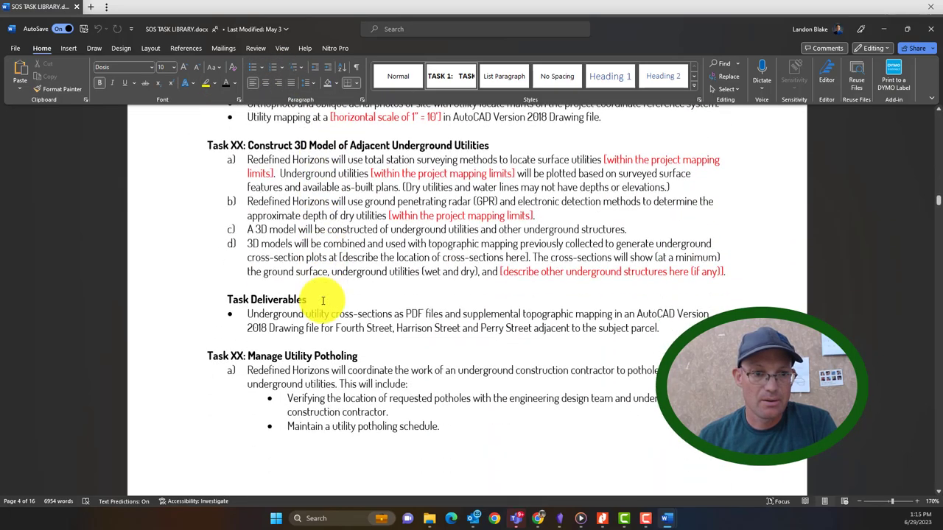
scroll(322, 301, down, 4)
scroll(323, 300, down, 4)
scroll(322, 298, down, 3)
scroll(322, 298, down, 3)
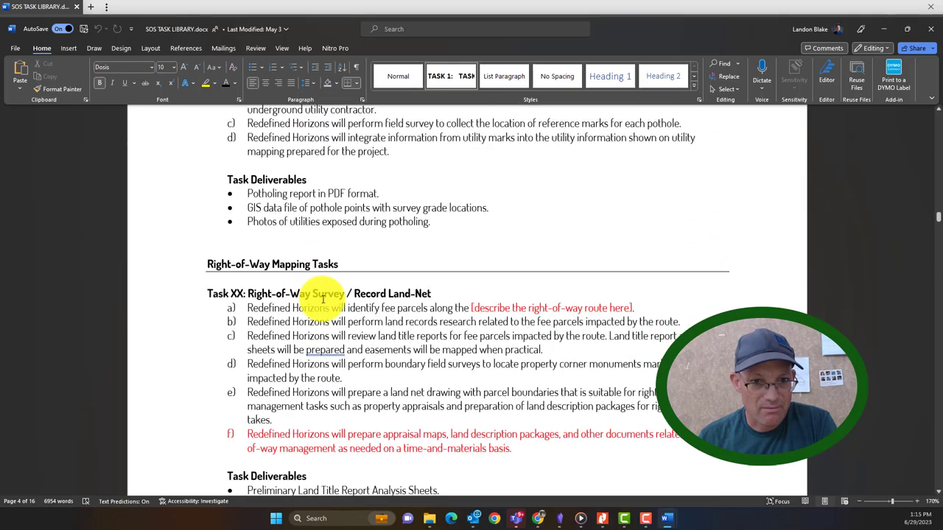
scroll(323, 299, up, 6)
scroll(322, 298, up, 5)
scroll(322, 298, up, 5)
scroll(322, 298, up, 4)
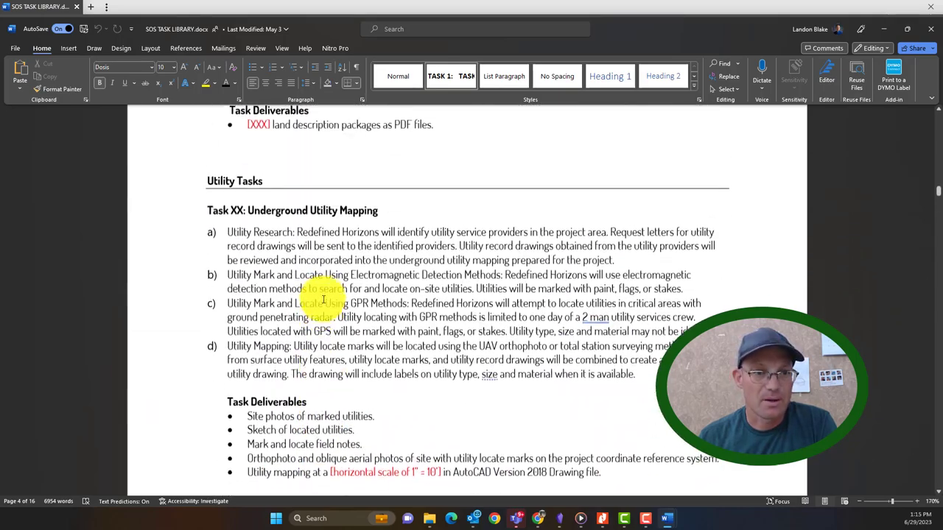
scroll(295, 258, up, 2)
drag(207, 213, 608, 358)
key(ctrl+c)
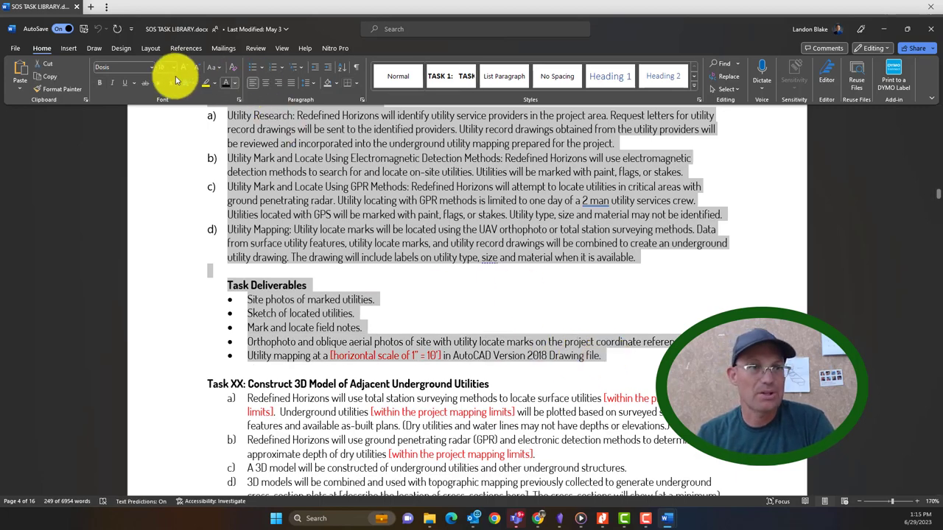
Paste the library's Underground Utility Mapping section over the Task 1 items
drag(769, 9, 939, 29)
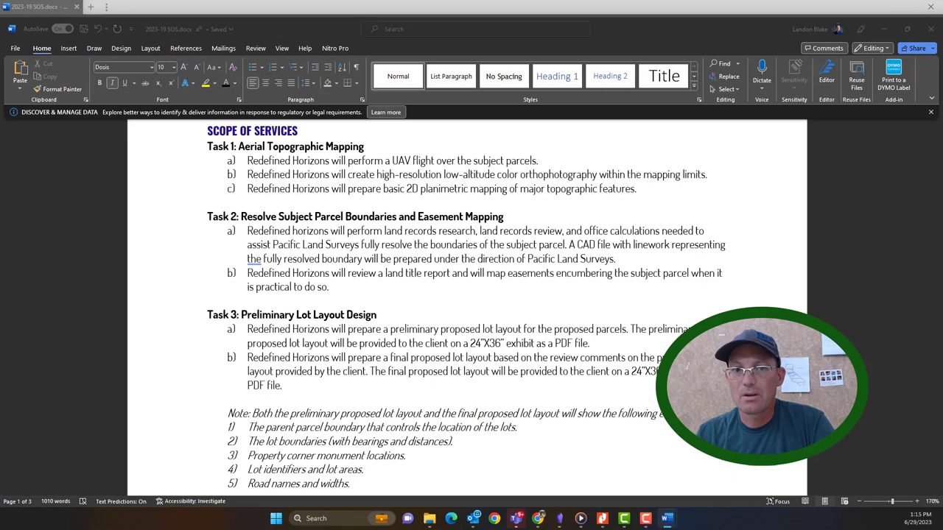
drag(637, 189, 207, 146)
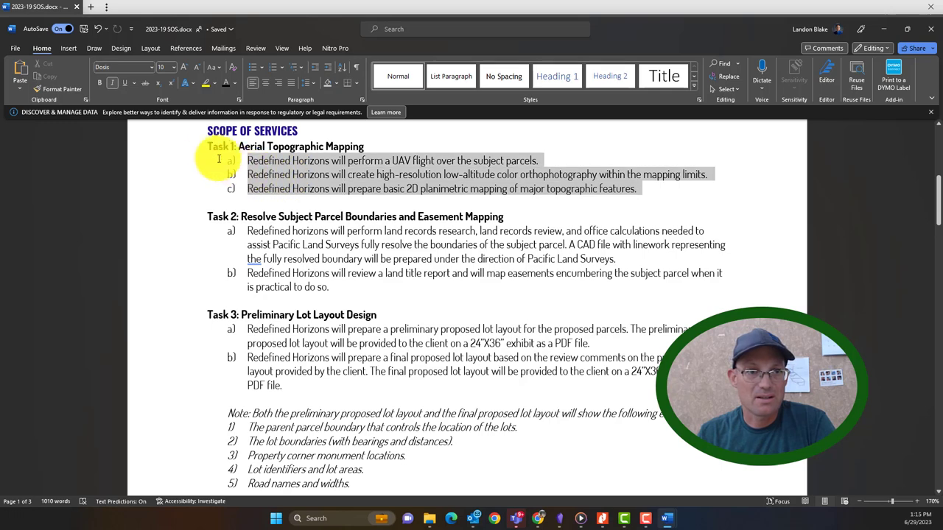
key(ctrl+v)
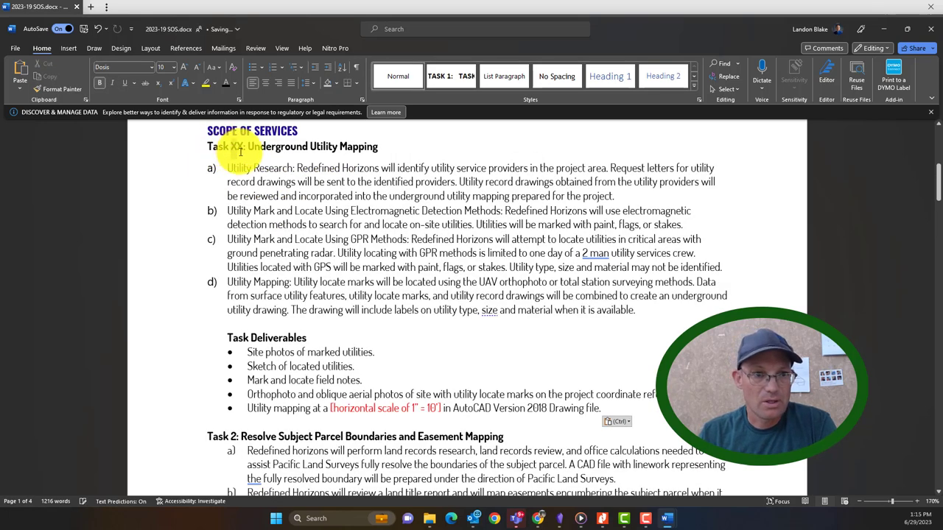
scroll(251, 280, down, 3)
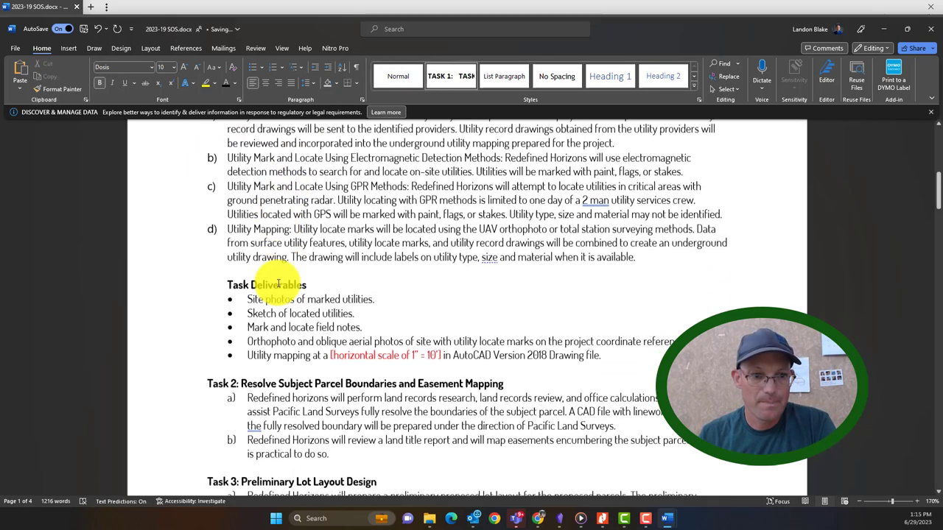
Paste the utility section again over the old Task 2 parcel boundaries section
drag(431, 172, 935, 118)
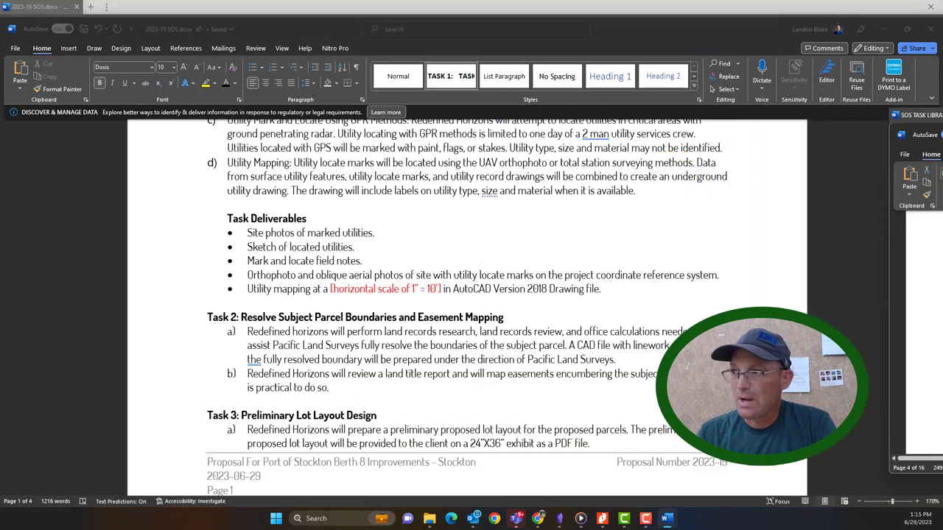
drag(939, 171, 662, 162)
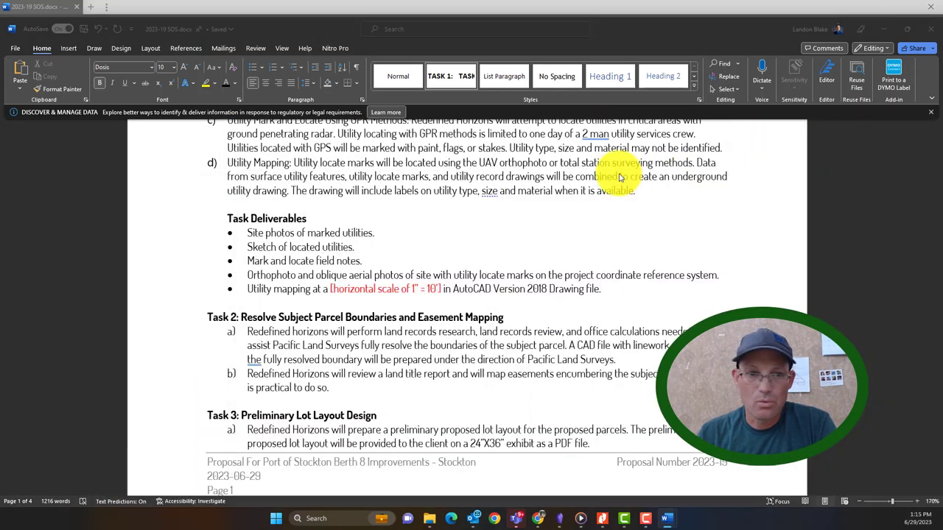
scroll(621, 177, up, 4)
scroll(235, 214, down, 2)
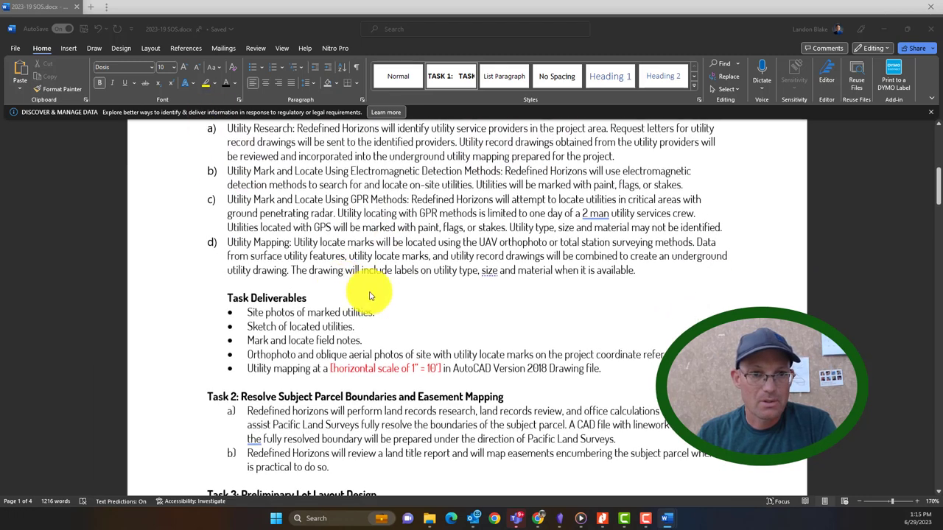
scroll(619, 376, up, 2)
drag(603, 448, 202, 176)
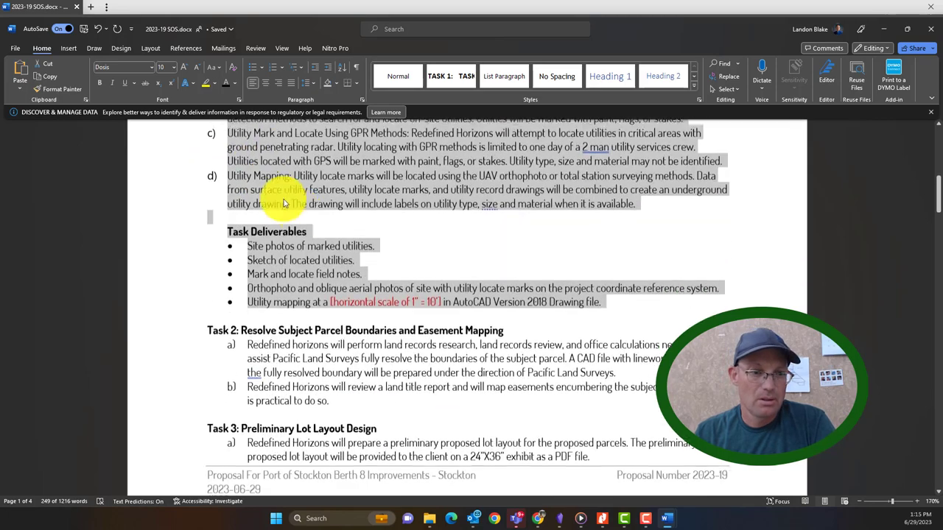
scroll(202, 184, down, 4)
drag(412, 387, 210, 328)
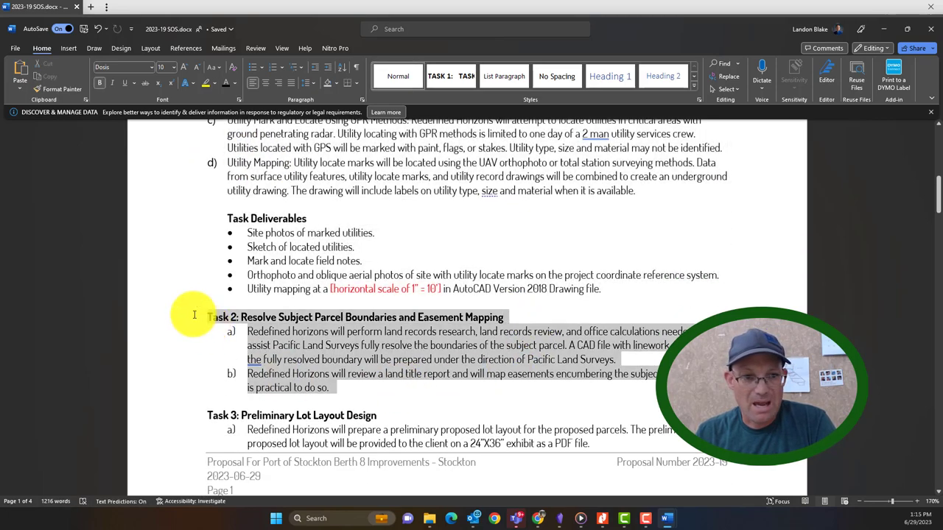
key(ctrl+v)
scroll(309, 272, down, 5)
scroll(243, 267, up, 1)
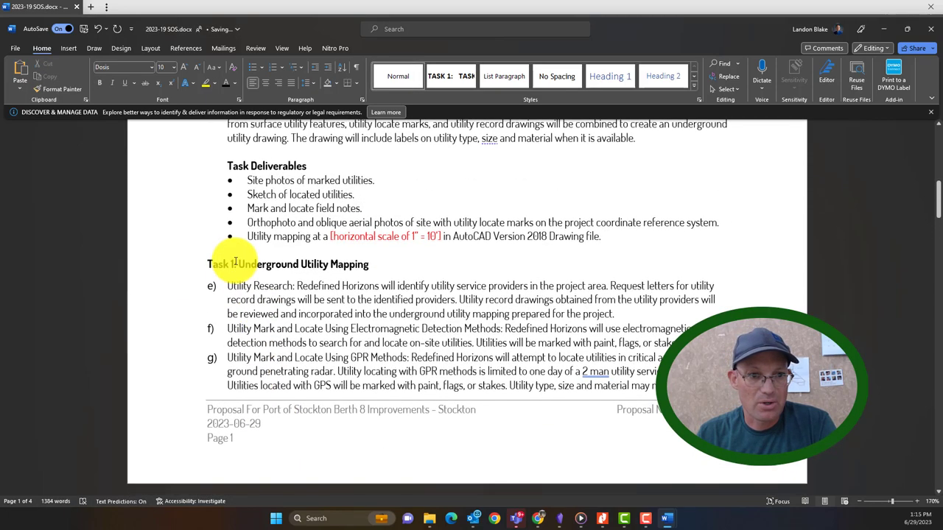
Renumber the duplicated heading to Task 2 and rename Task 1 to Underground Utility Locating
click(234, 264)
key(BackSpace)
text(2)
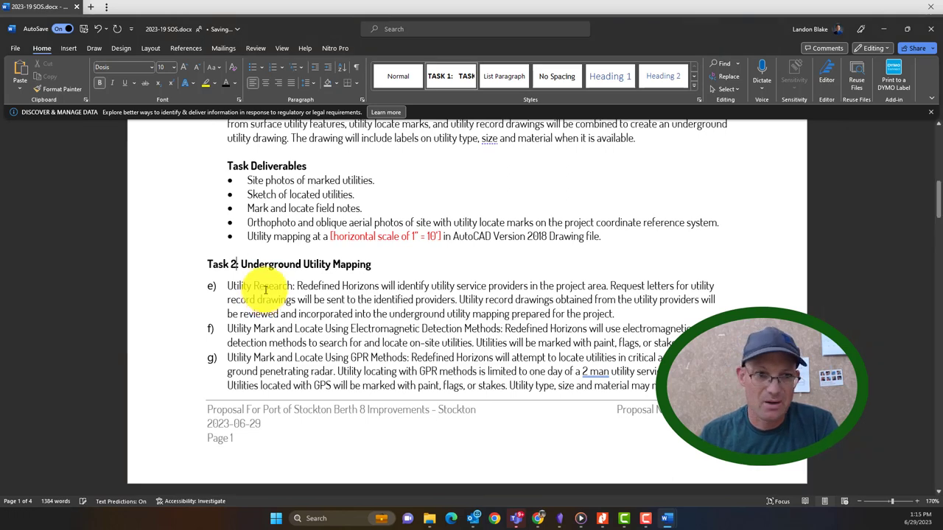
scroll(324, 199, up, 3)
scroll(329, 201, up, 2)
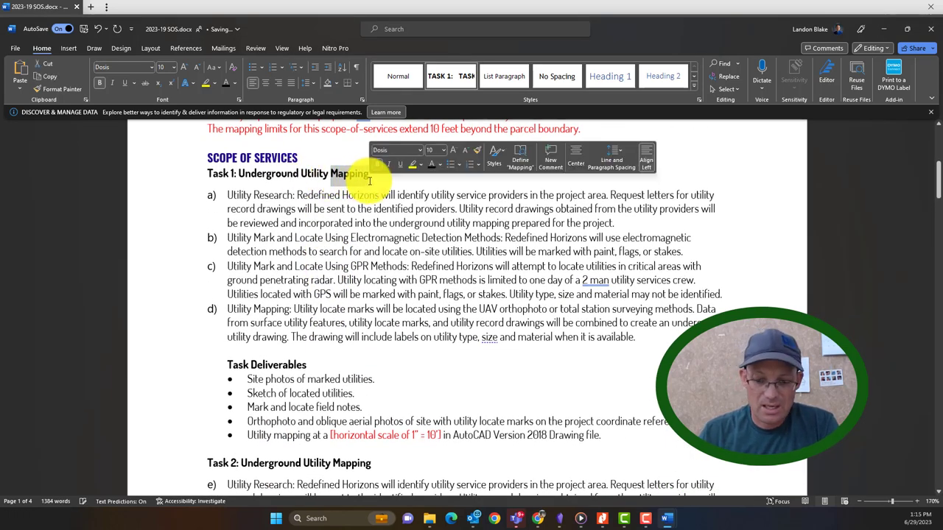
text(Locat)
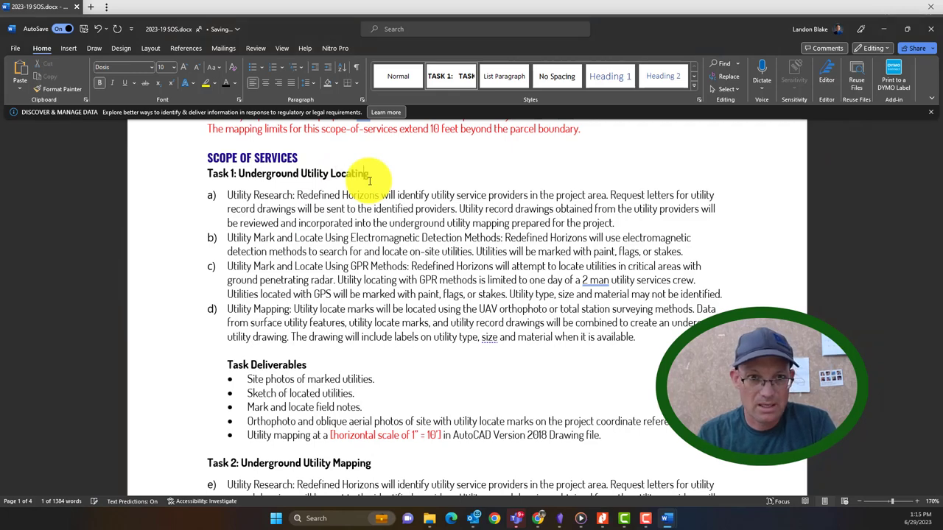
scroll(412, 221, down, 4)
scroll(412, 294, down, 1)
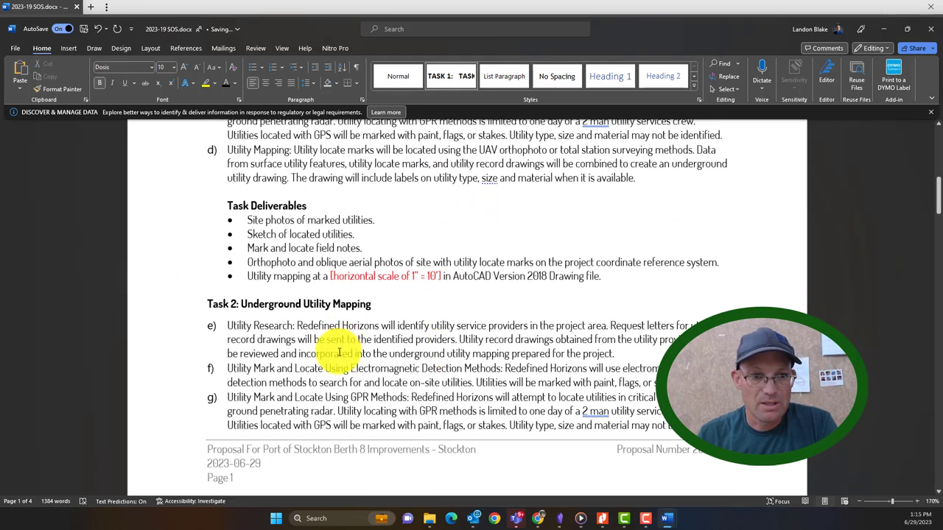
scroll(341, 352, up, 4)
scroll(361, 458, down, 3)
scroll(368, 309, down, 3)
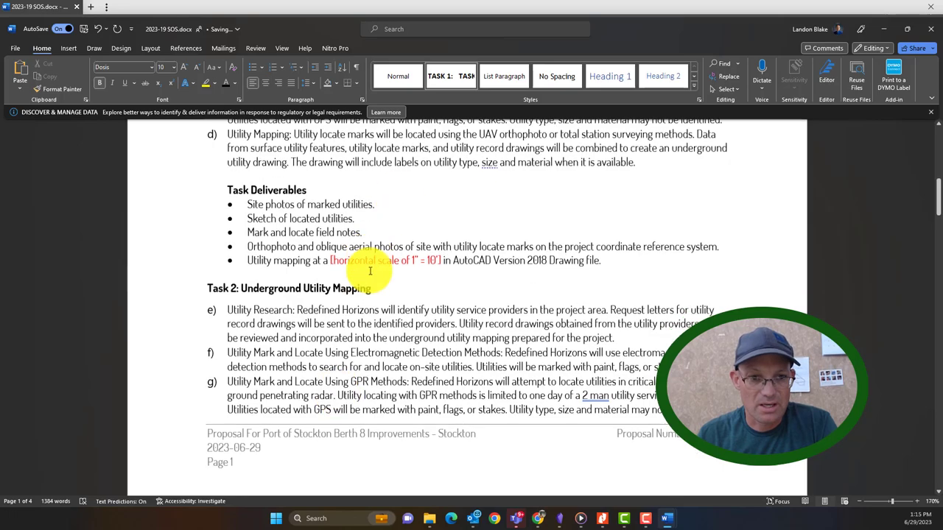
scroll(368, 280, down, 3)
scroll(370, 274, down, 3)
scroll(370, 274, down, 3)
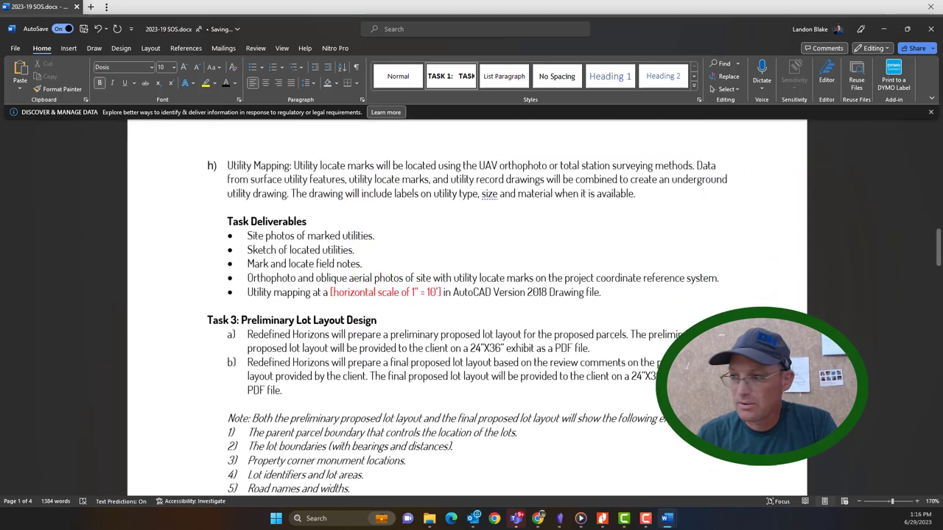
Copy the library's Establish Project Survey Control For Construction Surveying/Layout section and return to the proposal
key(alt+Tab)
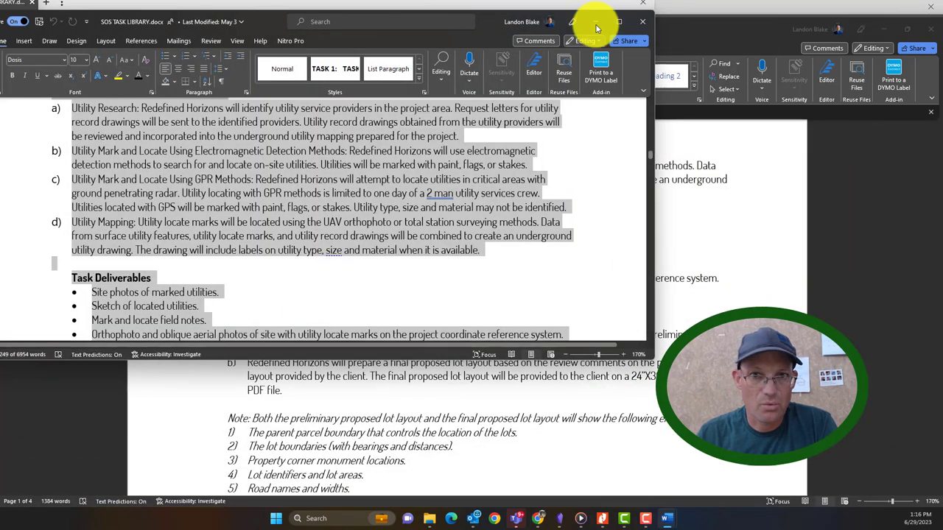
double_click(617, 23)
scroll(380, 240, up, 5)
scroll(353, 265, up, 5)
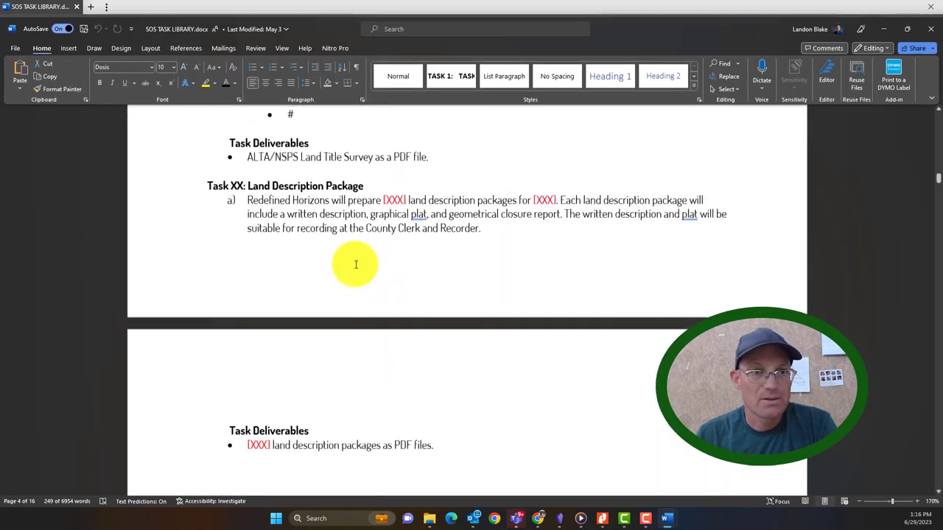
scroll(353, 265, up, 5)
drag(934, 216, 925, 106)
scroll(511, 301, down, 3)
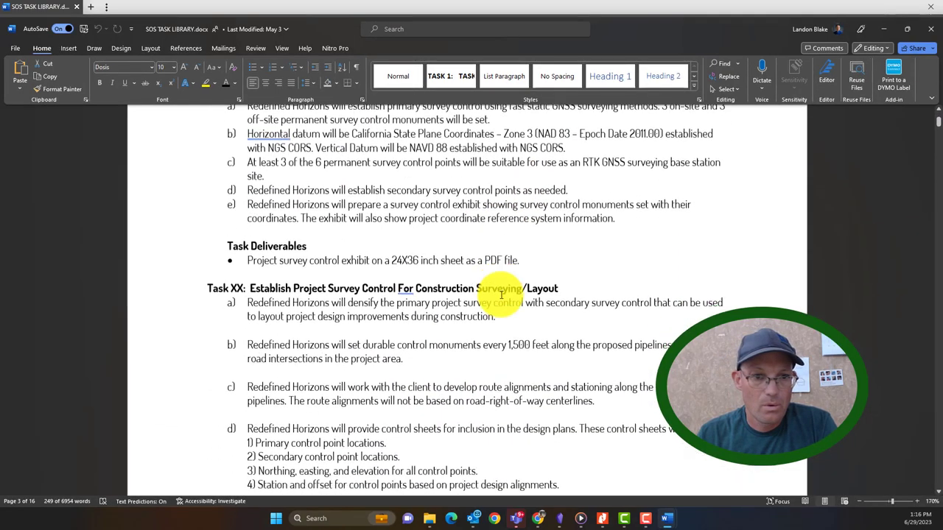
drag(207, 233, 558, 431)
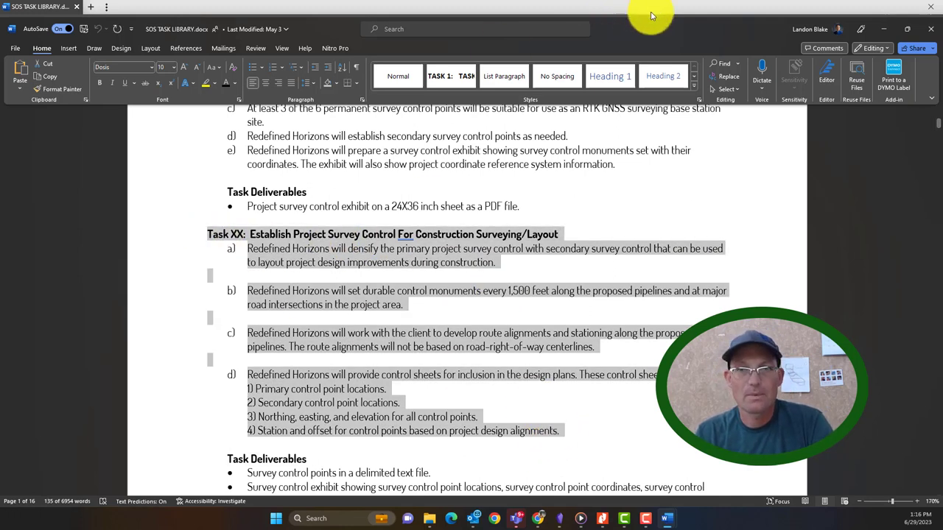
key(ctrl+c)
key(alt+Tab)
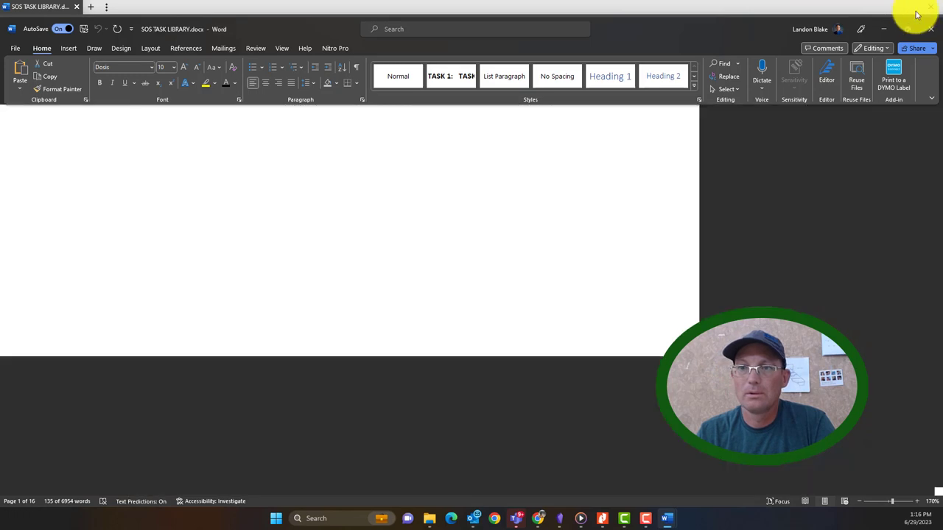
Paste the survey control section over Task 3 and number its heading 3
drag(286, 311, 213, 239)
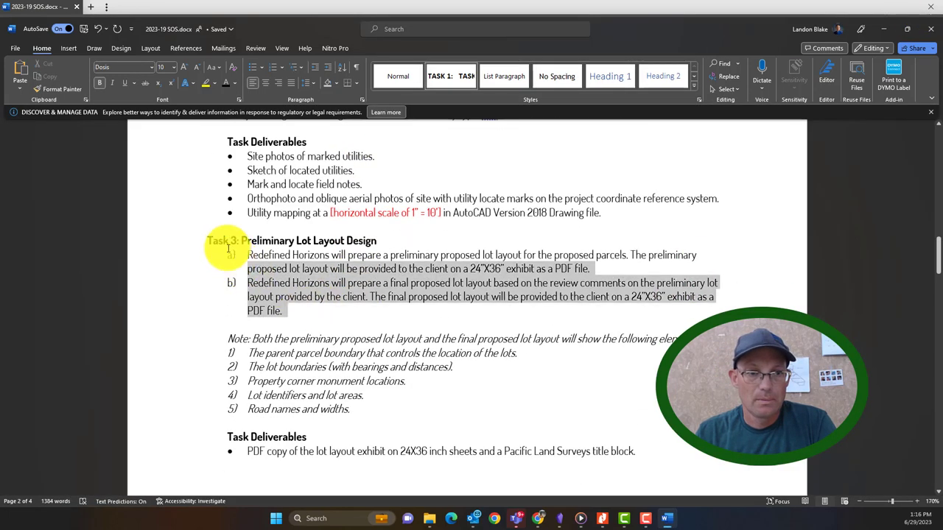
drag(391, 412, 179, 243)
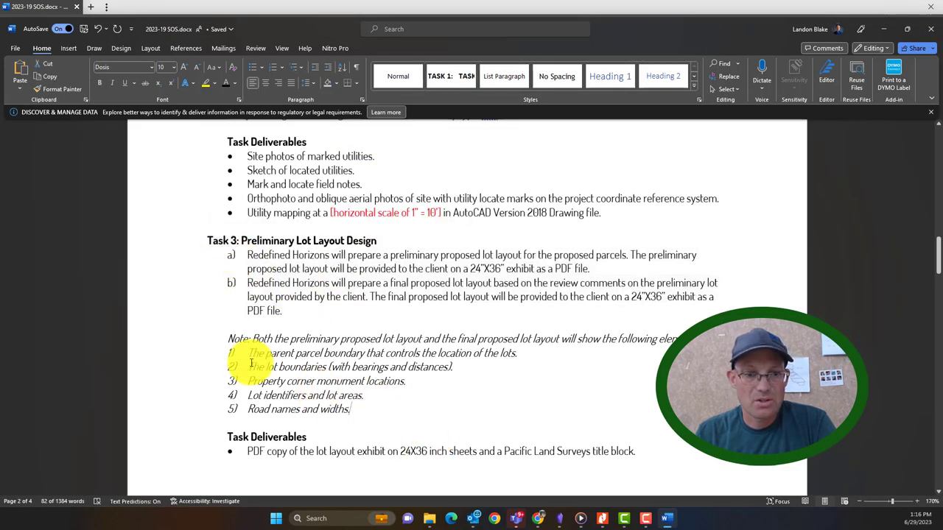
key(ctrl+v)
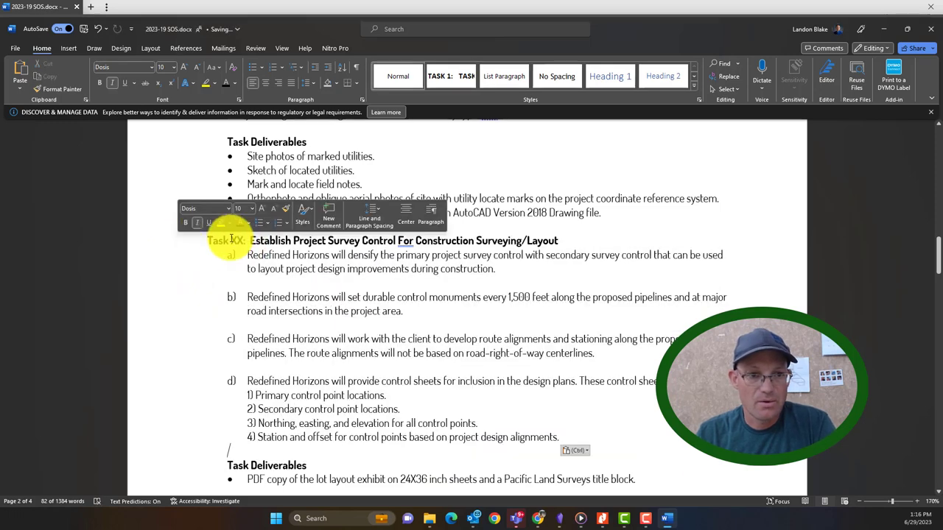
double_click(236, 241)
text(3)
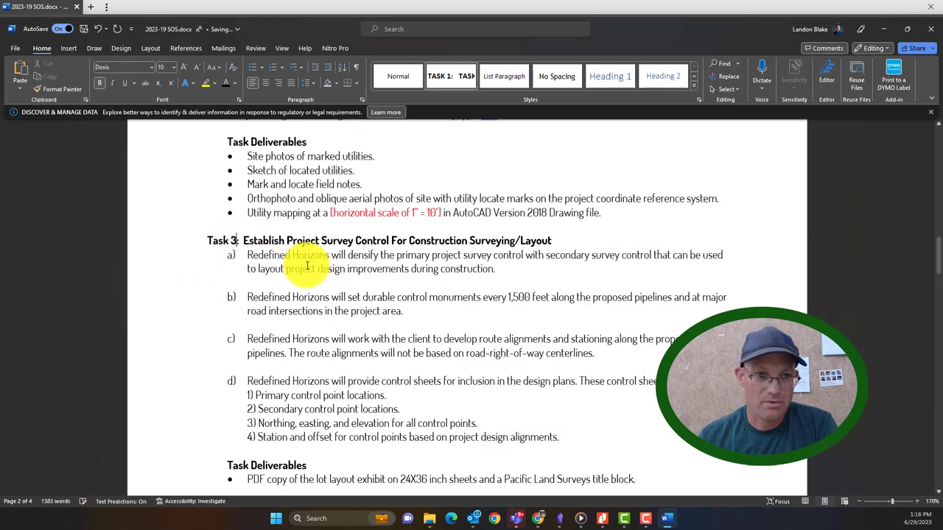
scroll(308, 266, down, 5)
scroll(442, 295, down, 4)
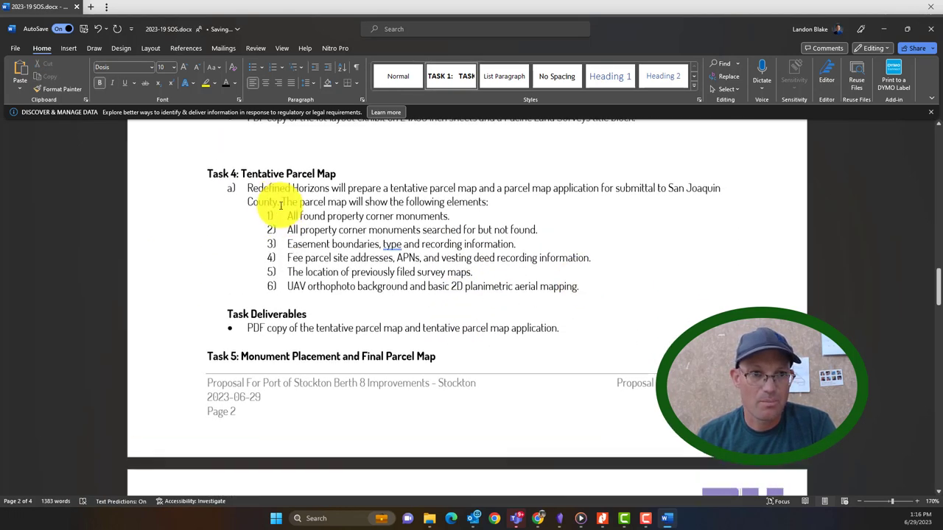
scroll(280, 204, up, 3)
scroll(361, 324, down, 5)
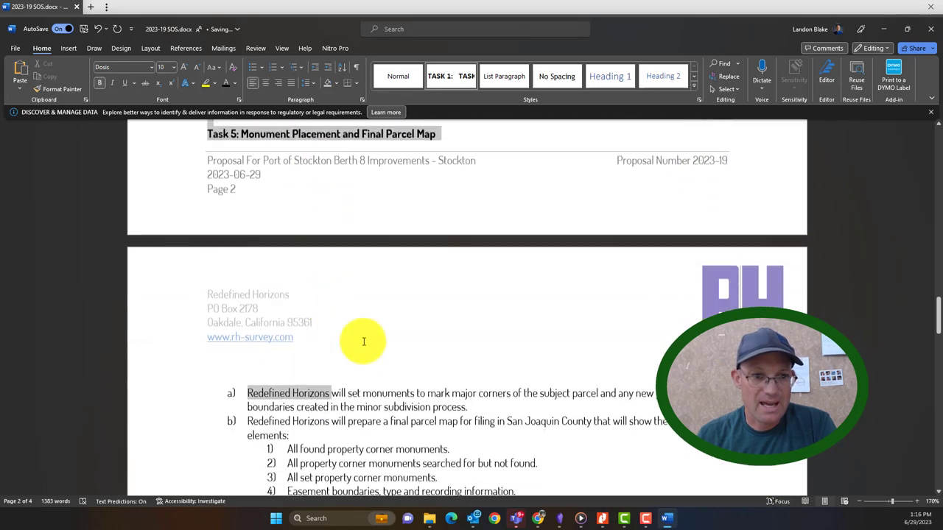
scroll(427, 316, down, 2)
scroll(472, 358, down, 4)
scroll(560, 294, down, 4)
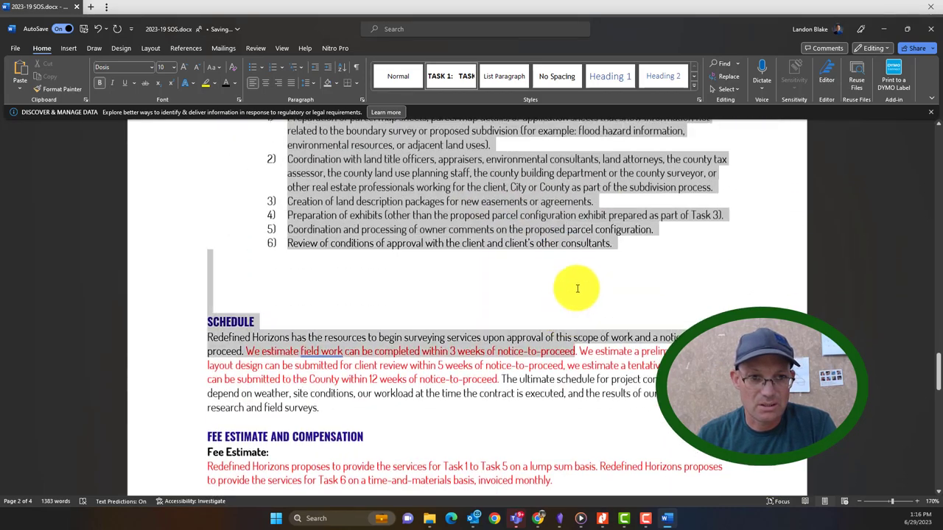
Delete the old Tasks 4–5 so SCHEDULE follows Task 3 directly
key(Delete)
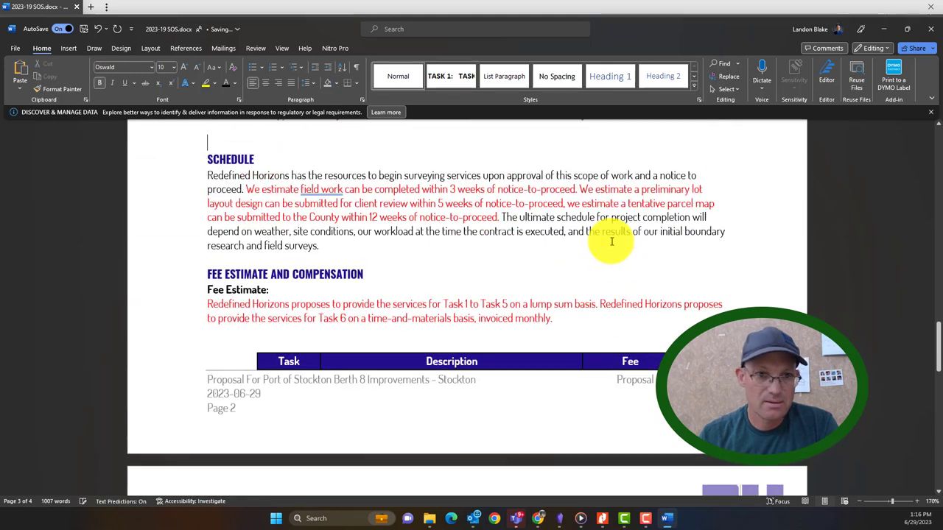
scroll(394, 282, up, 2)
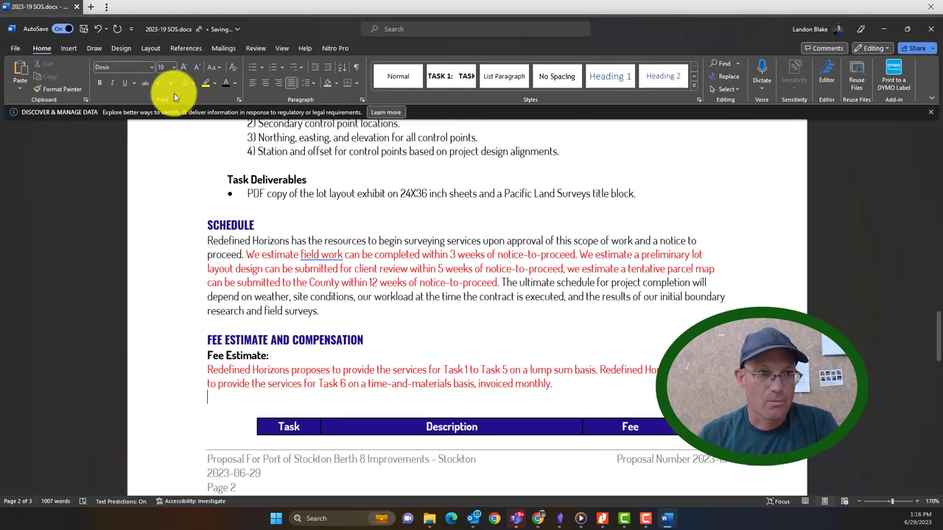
scroll(341, 344, up, 5)
scroll(340, 344, up, 5)
scroll(340, 344, up, 3)
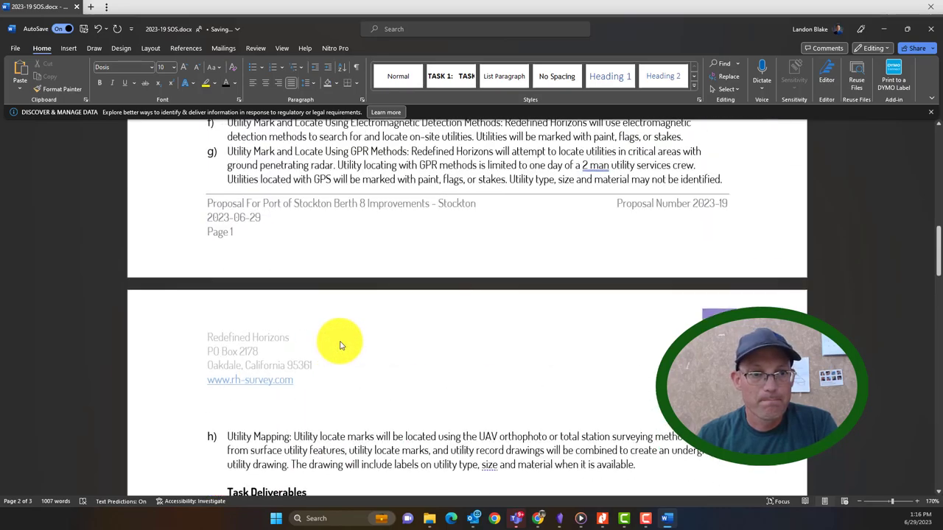
scroll(340, 345, down, 4)
scroll(340, 344, up, 3)
scroll(341, 340, up, 5)
scroll(341, 341, up, 4)
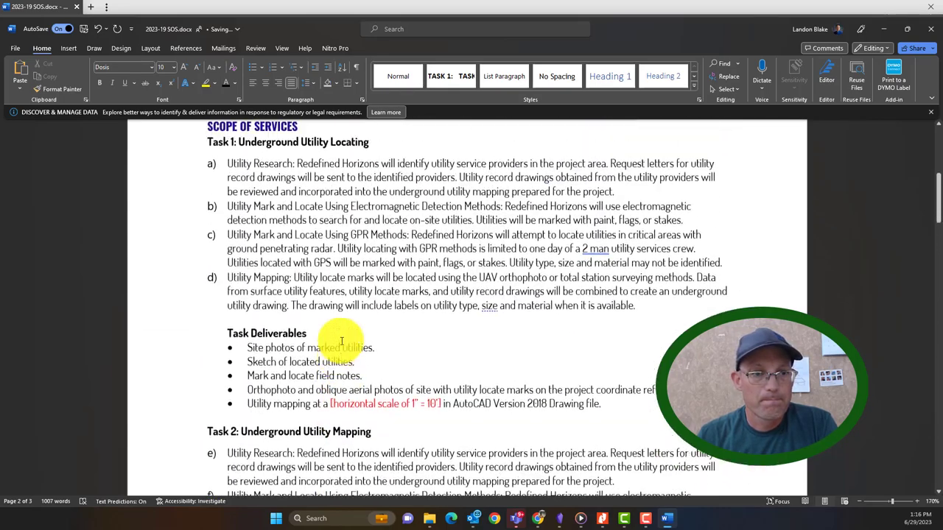
scroll(341, 341, up, 1)
scroll(341, 341, down, 2)
scroll(341, 340, down, 6)
scroll(340, 345, down, 5)
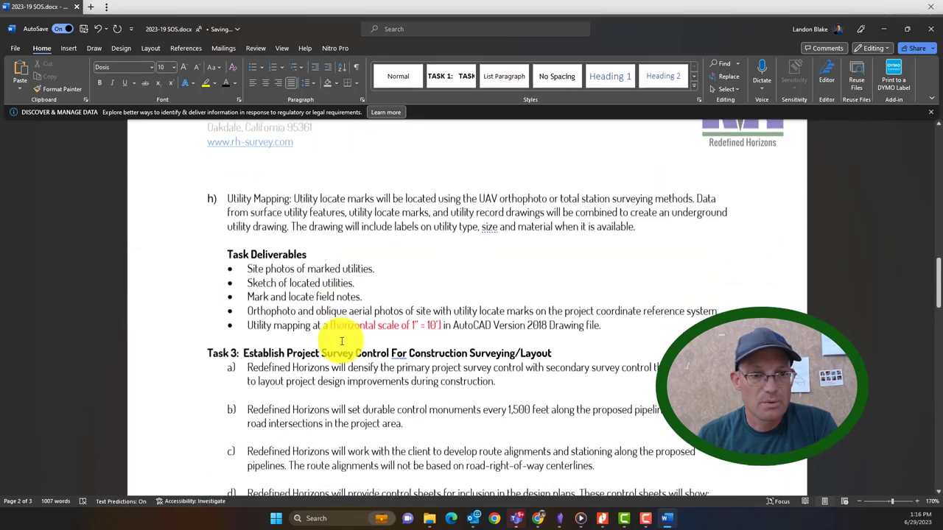
scroll(340, 345, down, 5)
scroll(341, 345, down, 3)
scroll(340, 341, up, 1)
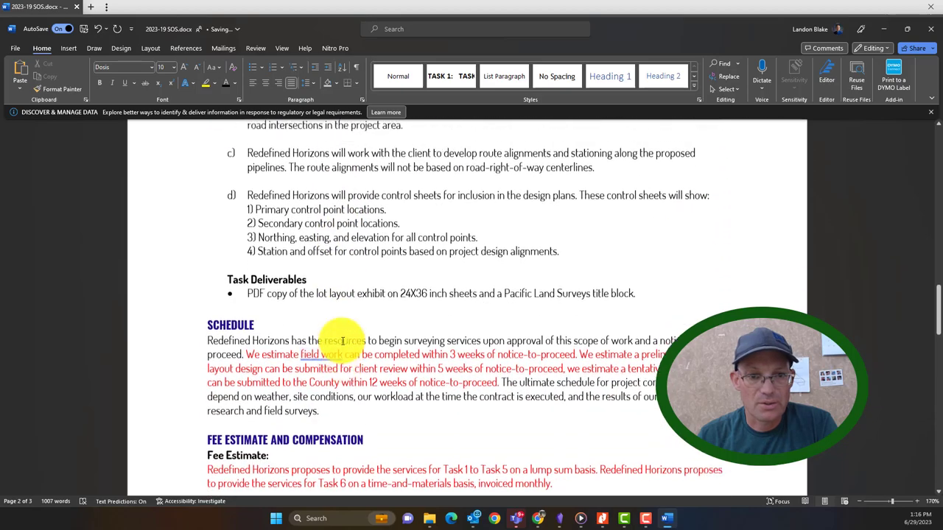
scroll(341, 341, up, 6)
scroll(341, 340, up, 4)
scroll(341, 341, up, 5)
scroll(341, 341, up, 5)
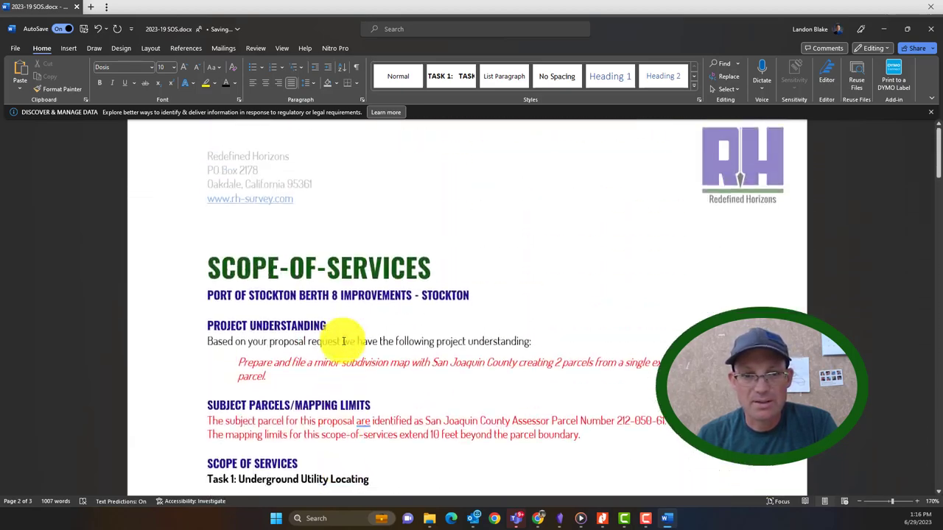
scroll(341, 341, up, 1)
scroll(341, 341, down, 3)
scroll(341, 341, down, 5)
scroll(344, 341, down, 5)
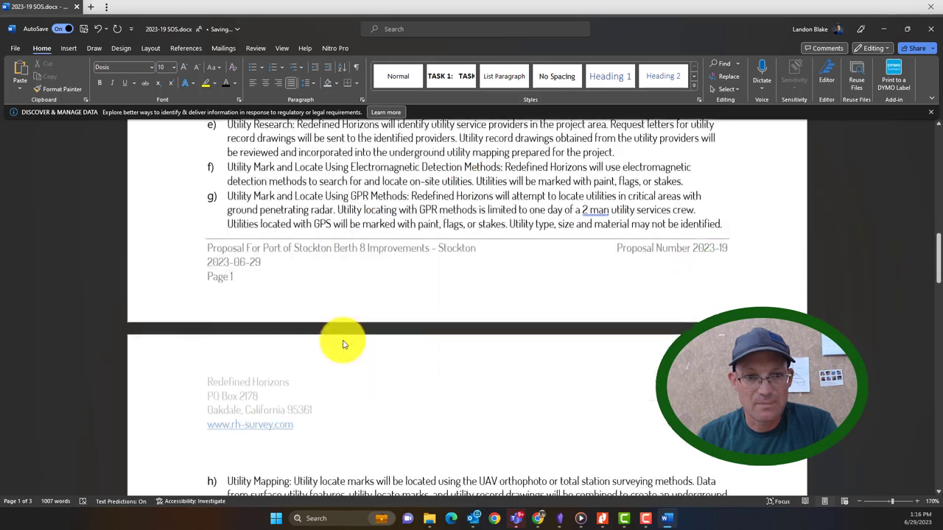
scroll(343, 341, down, 5)
scroll(343, 341, down, 5)
scroll(343, 341, down, 5)
scroll(343, 338, down, 5)
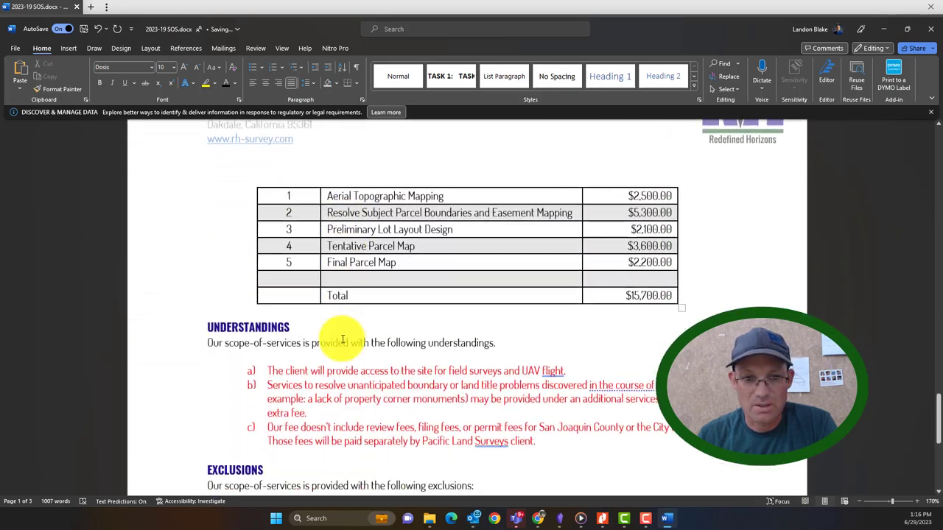
scroll(343, 339, down, 5)
scroll(343, 338, down, 2)
scroll(344, 339, down, 1)
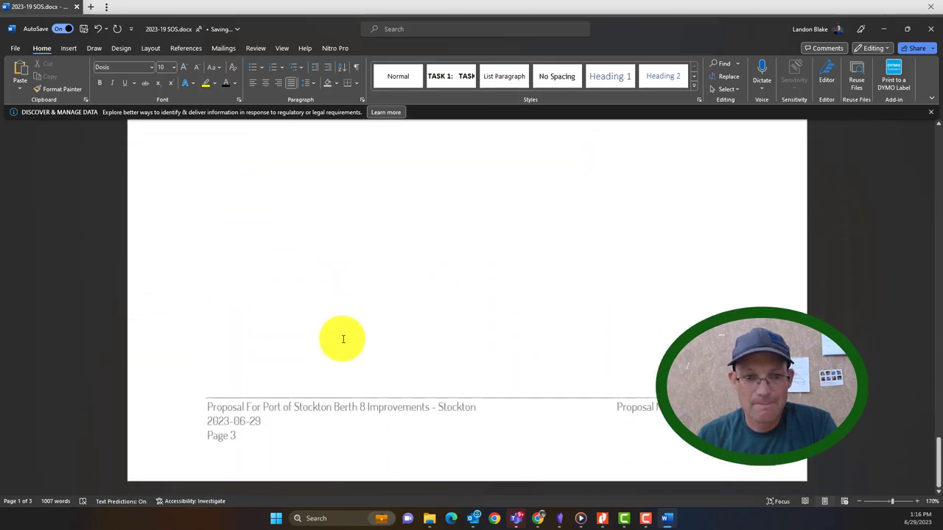
scroll(344, 339, up, 5)
scroll(343, 339, up, 4)
scroll(343, 338, up, 3)
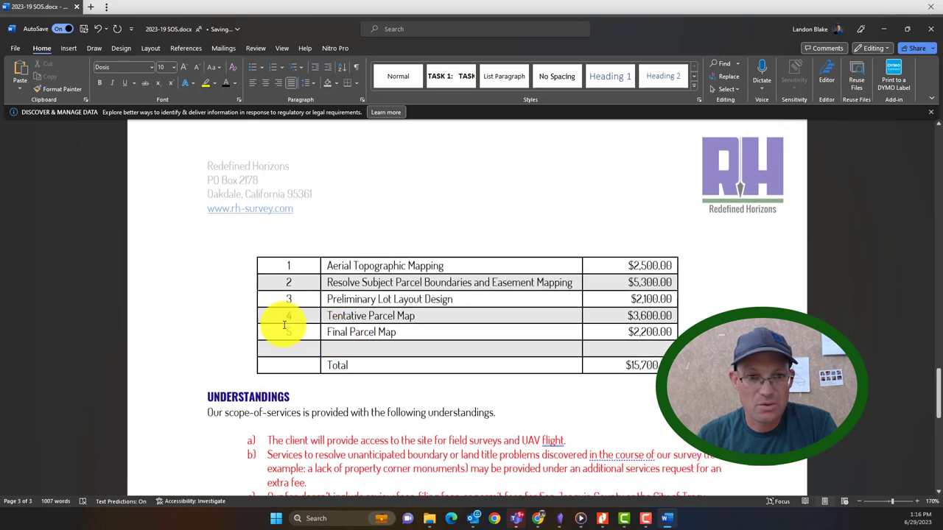
Delete the Tentative Parcel Map and Final Parcel Map rows from the fee table
drag(283, 316, 631, 337)
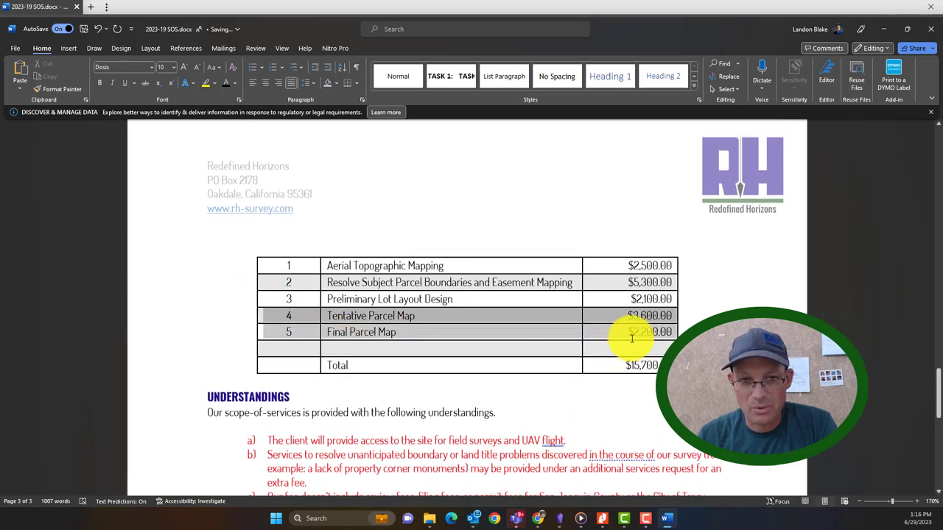
right_click(632, 338)
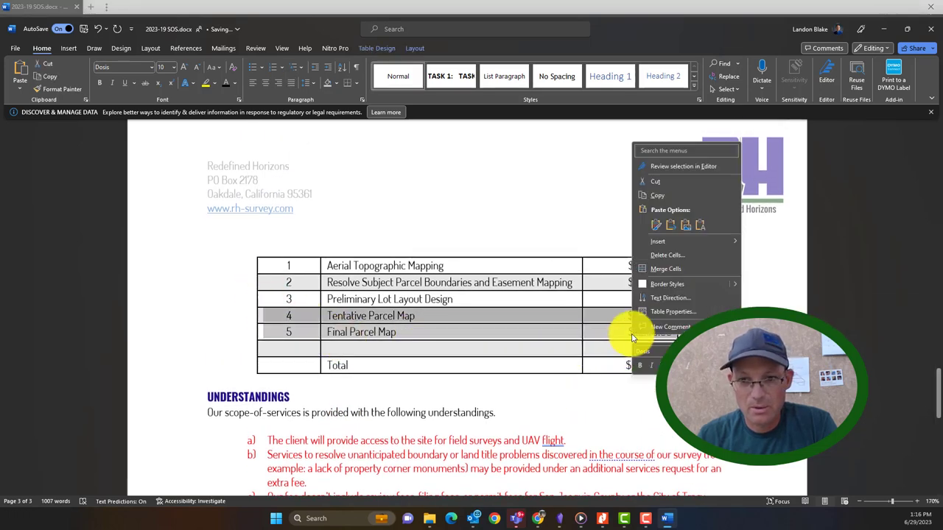
click(668, 256)
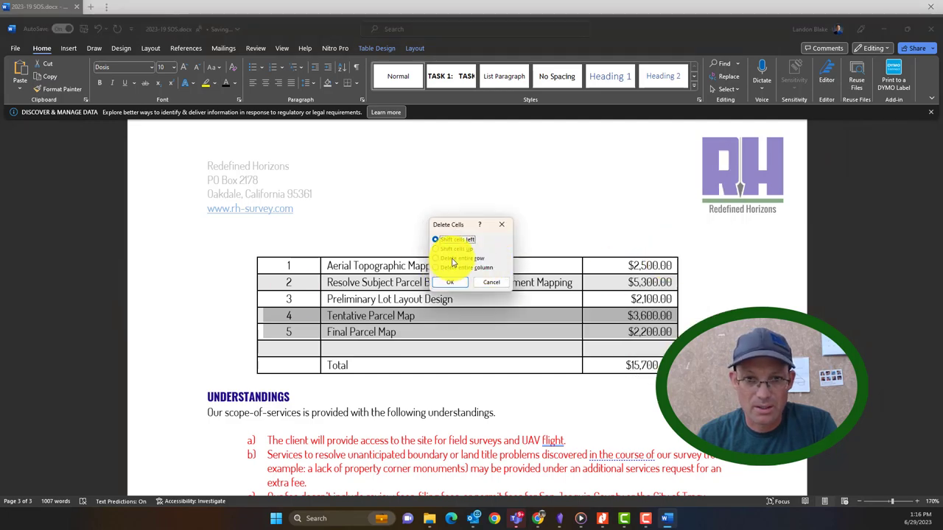
click(453, 285)
scroll(337, 320, up, 5)
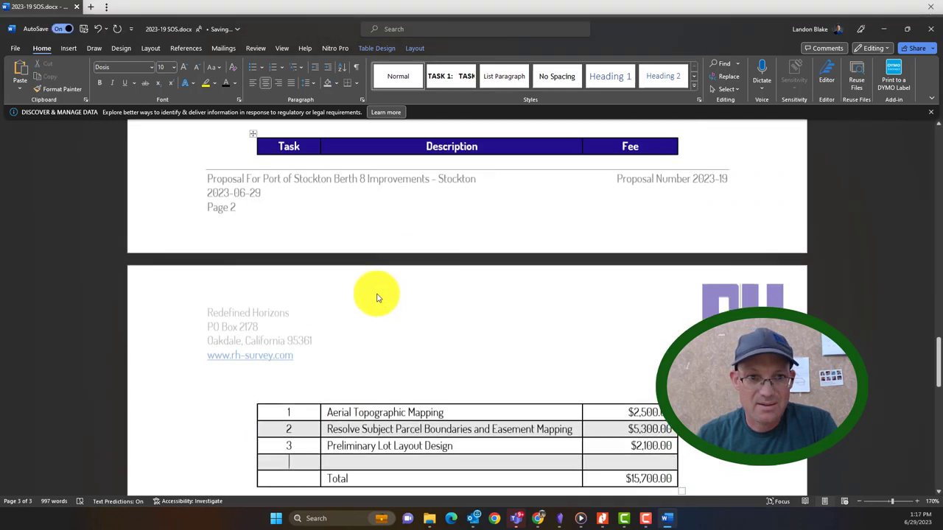
scroll(337, 294, up, 5)
scroll(273, 280, up, 5)
scroll(243, 258, up, 4)
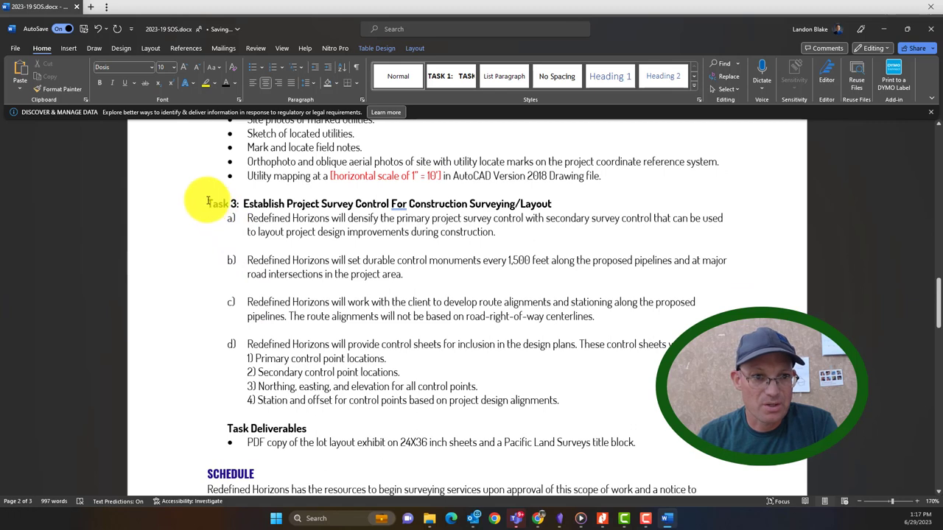
text(Optional)
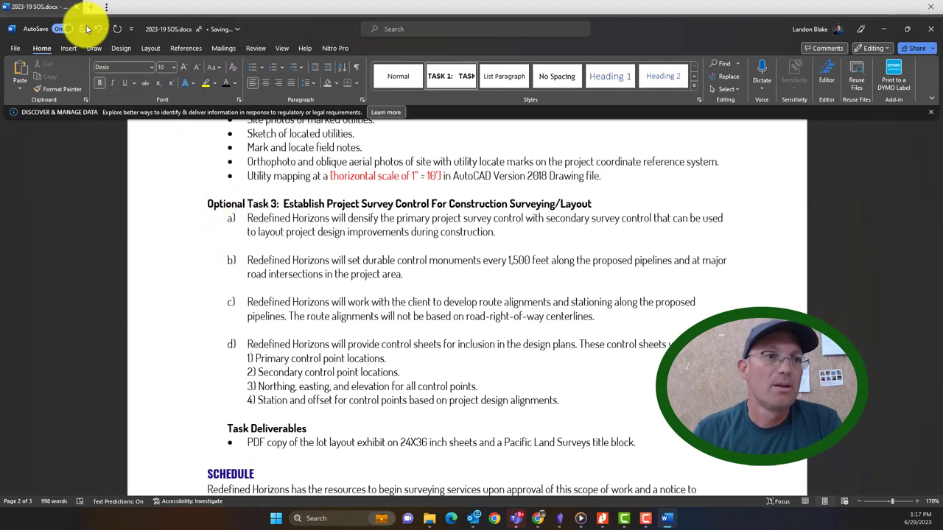
Close the proposal document window
click(935, 8)
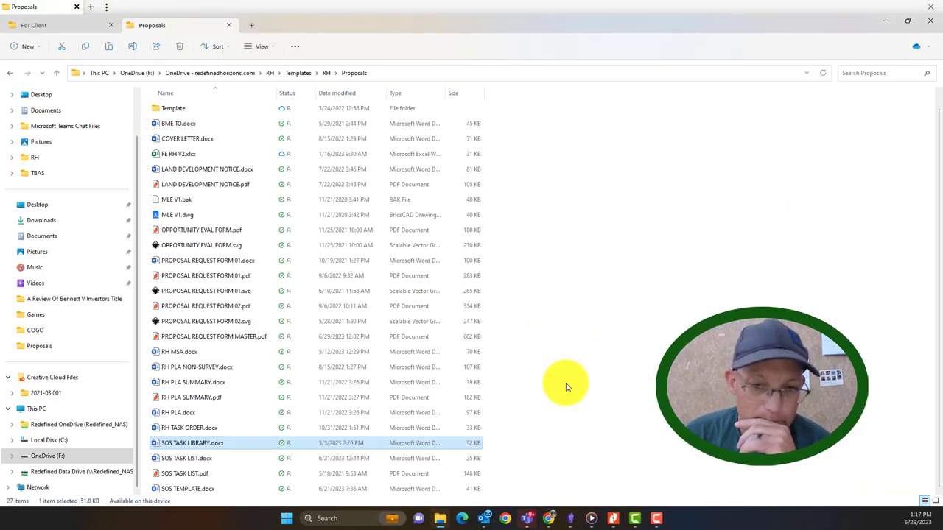
Review the Nitro Pro request form and close it without saving changes
click(929, 20)
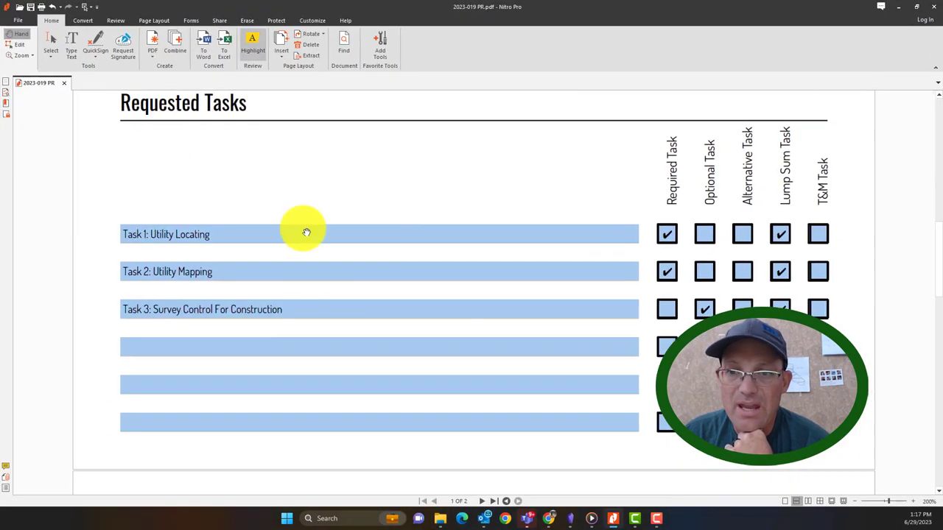
scroll(460, 431, down, 5)
scroll(472, 435, up, 5)
scroll(472, 435, up, 5)
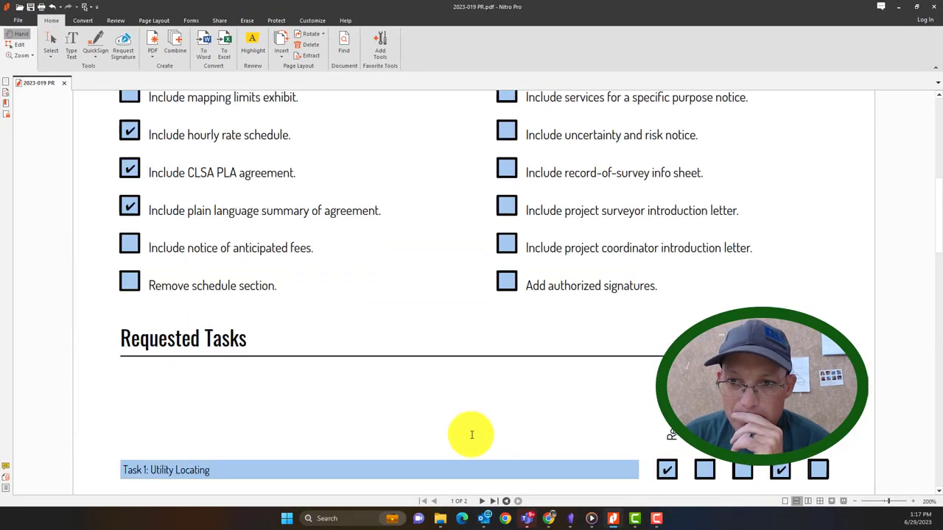
scroll(472, 436, up, 5)
scroll(472, 435, up, 5)
scroll(471, 435, down, 5)
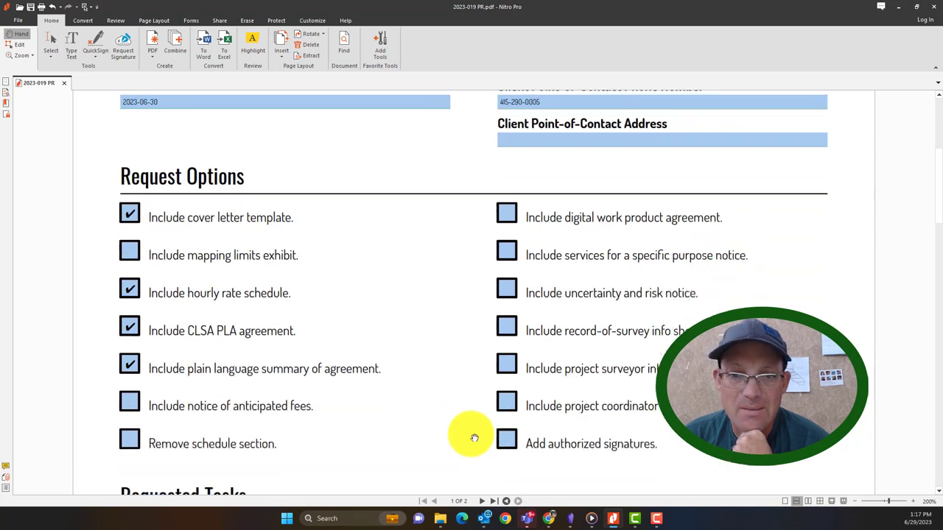
scroll(471, 435, down, 5)
scroll(471, 436, down, 5)
scroll(472, 436, down, 5)
scroll(471, 433, down, 5)
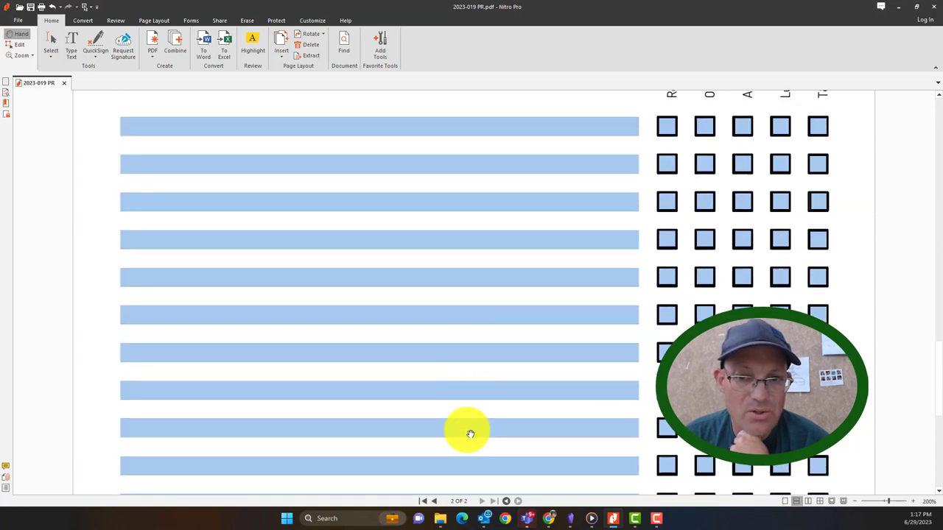
scroll(470, 433, down, 3)
click(933, 7)
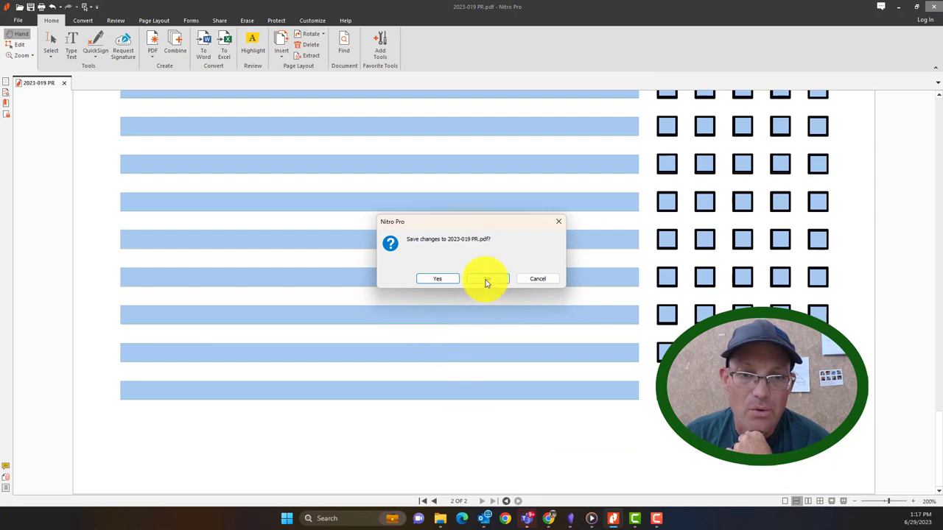
click(451, 280)
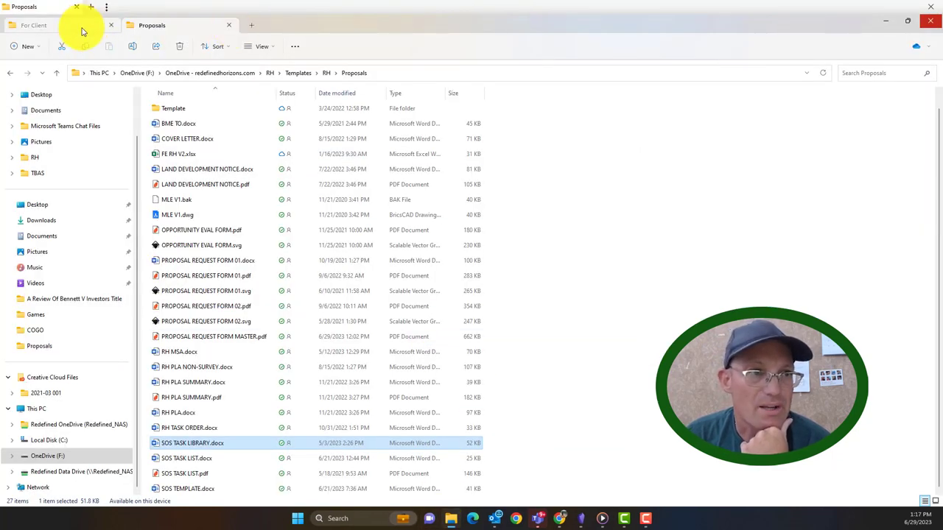
Return the For Client tab to the project folder and close the templates Proposals tab
click(84, 29)
click(430, 73)
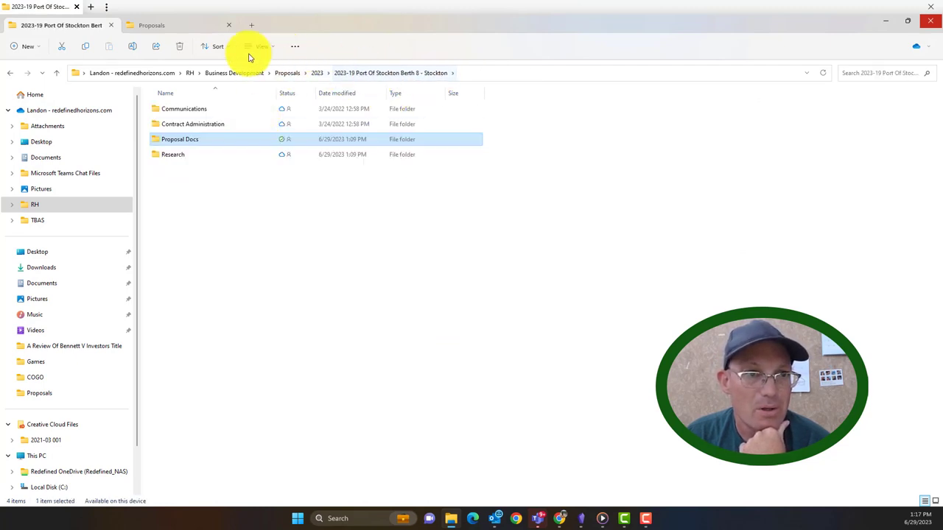
click(158, 25)
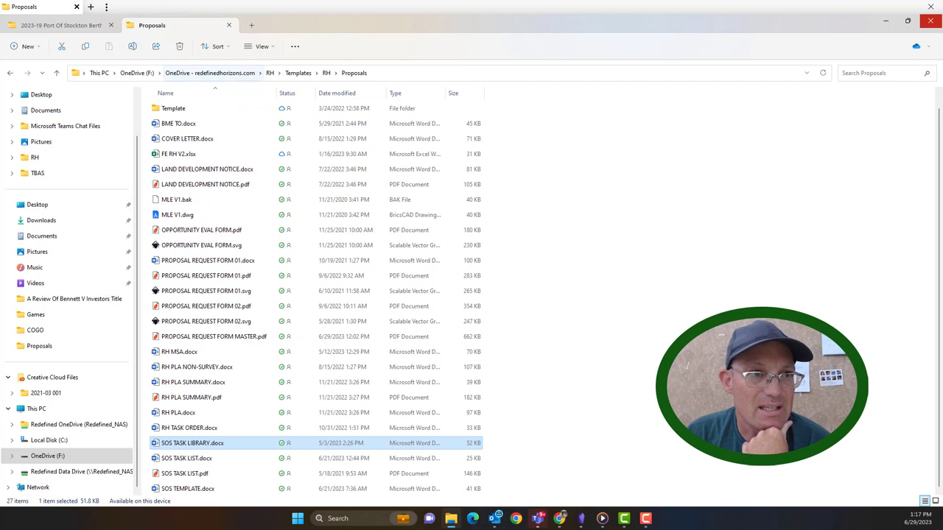
click(72, 25)
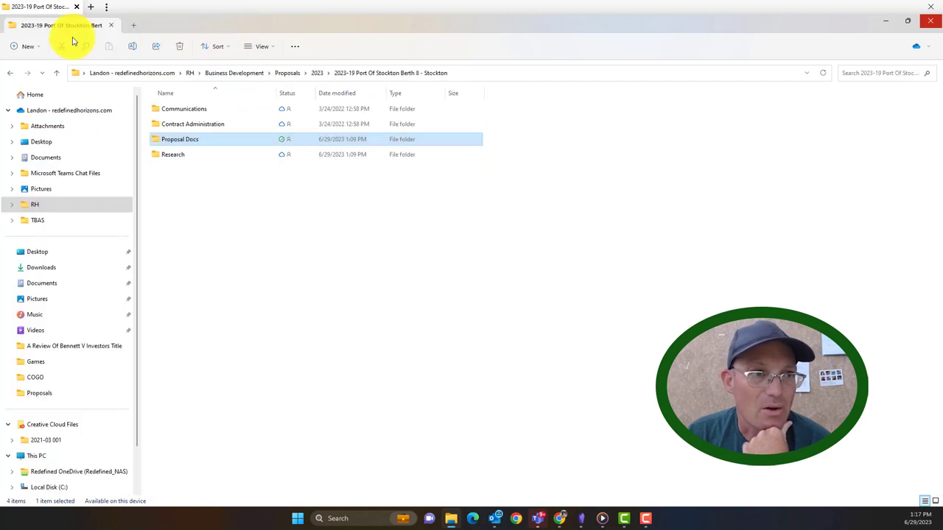
Browse the Proposal Docs and Research subfolders, ending back at the 2023-19 Port Of Stockton Berth 8 folder
double_click(214, 135)
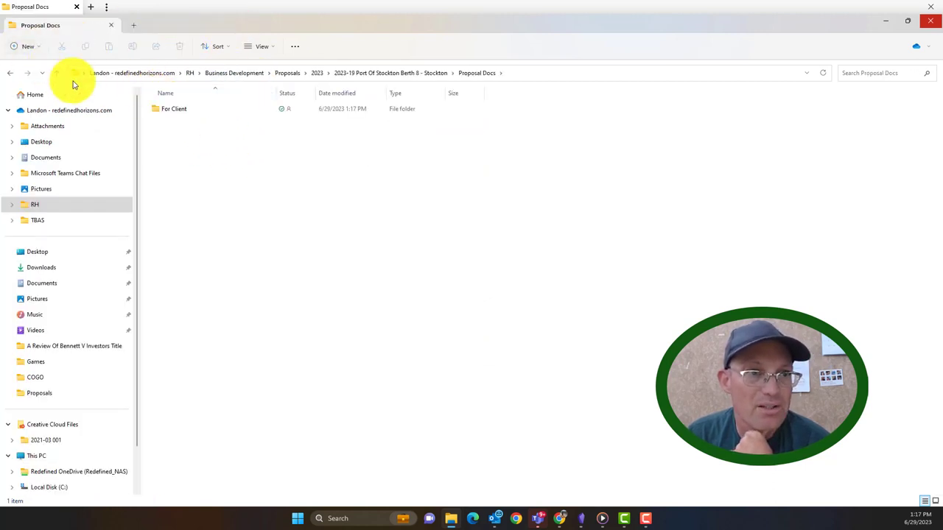
click(412, 73)
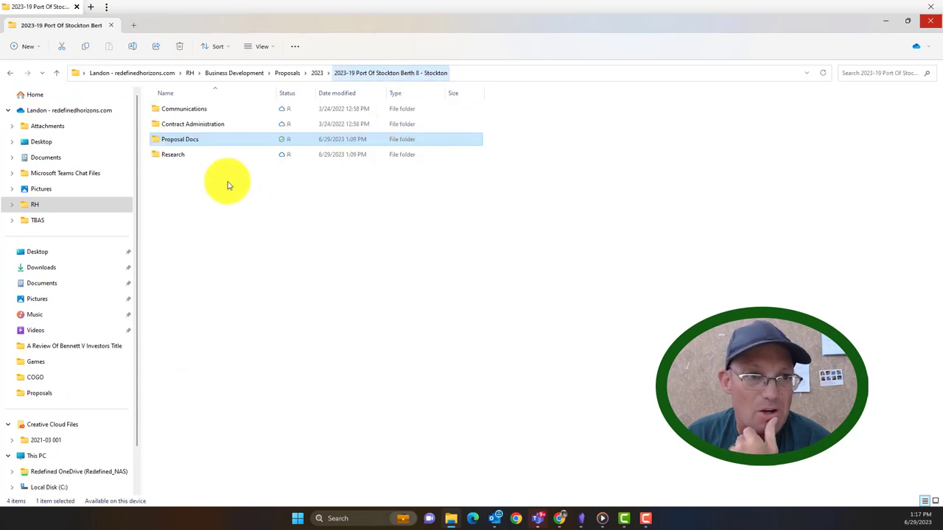
double_click(171, 155)
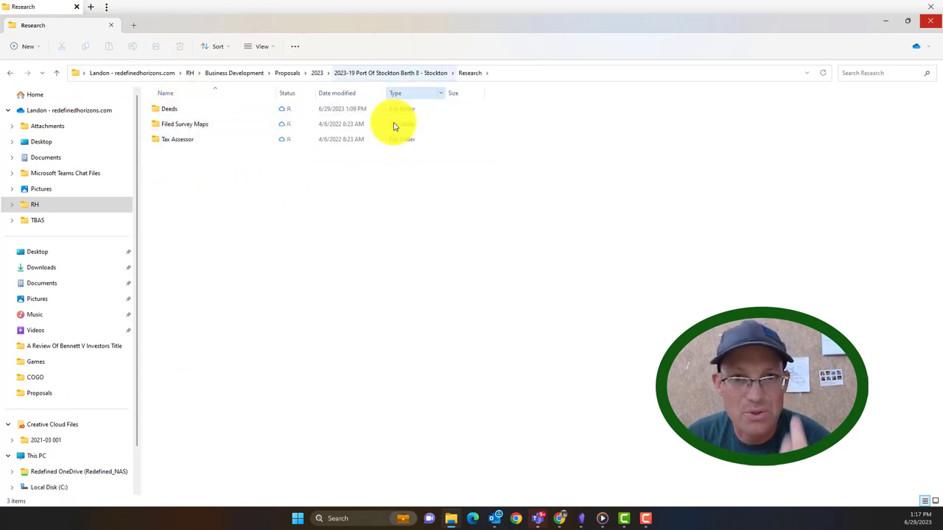
key(alt+Left)
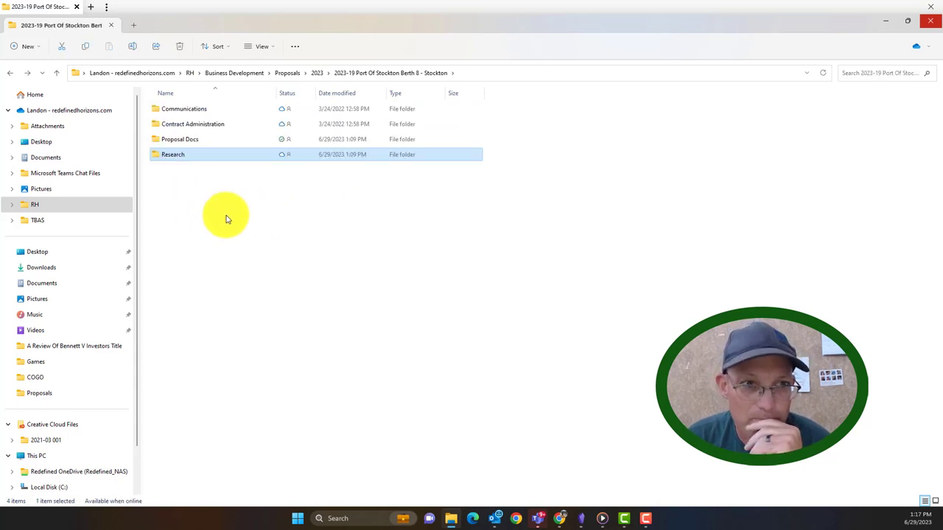